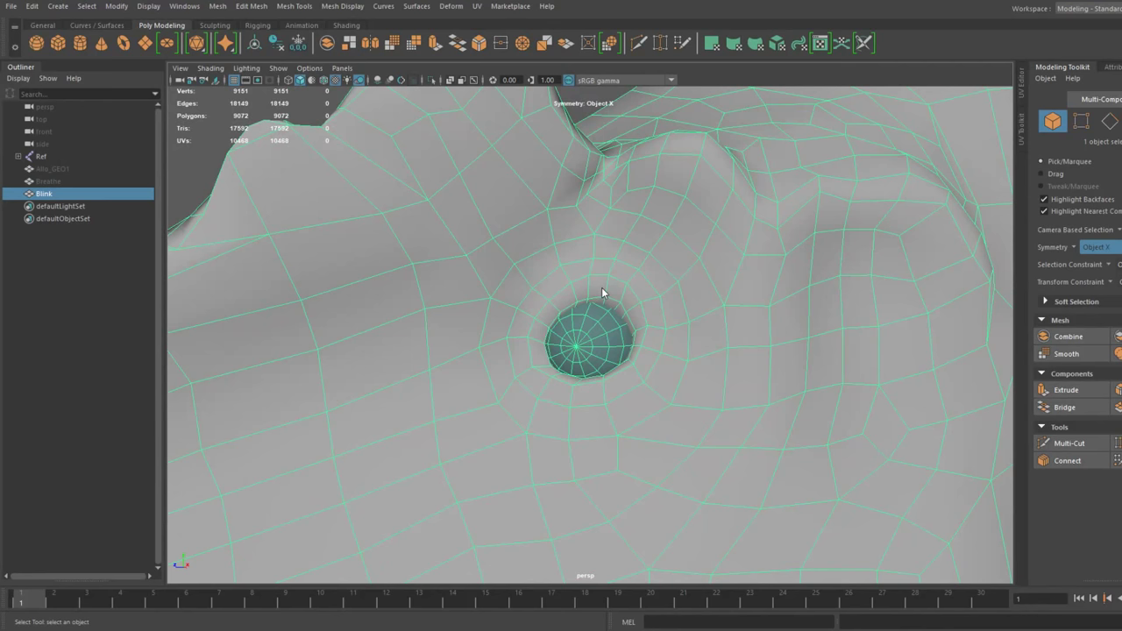
Switch the Blink mesh to face selection, turn off Soft Select, and select the row of faces along the upper eyelid.
key("F10")
left_click(536, 324)
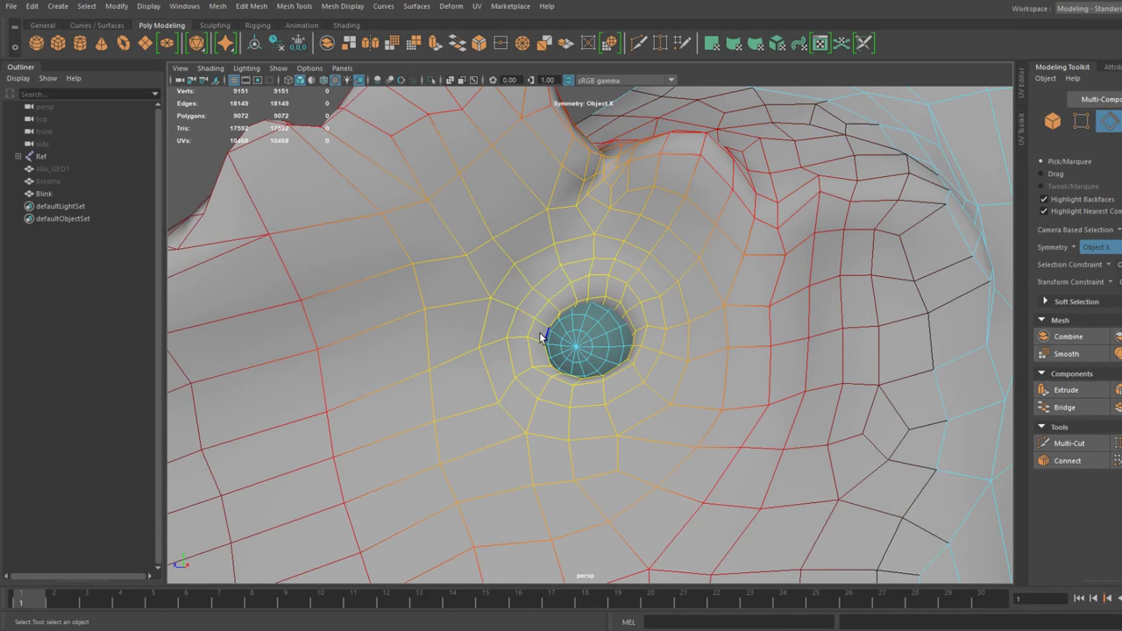
right_click_drag(549, 322, 541, 351)
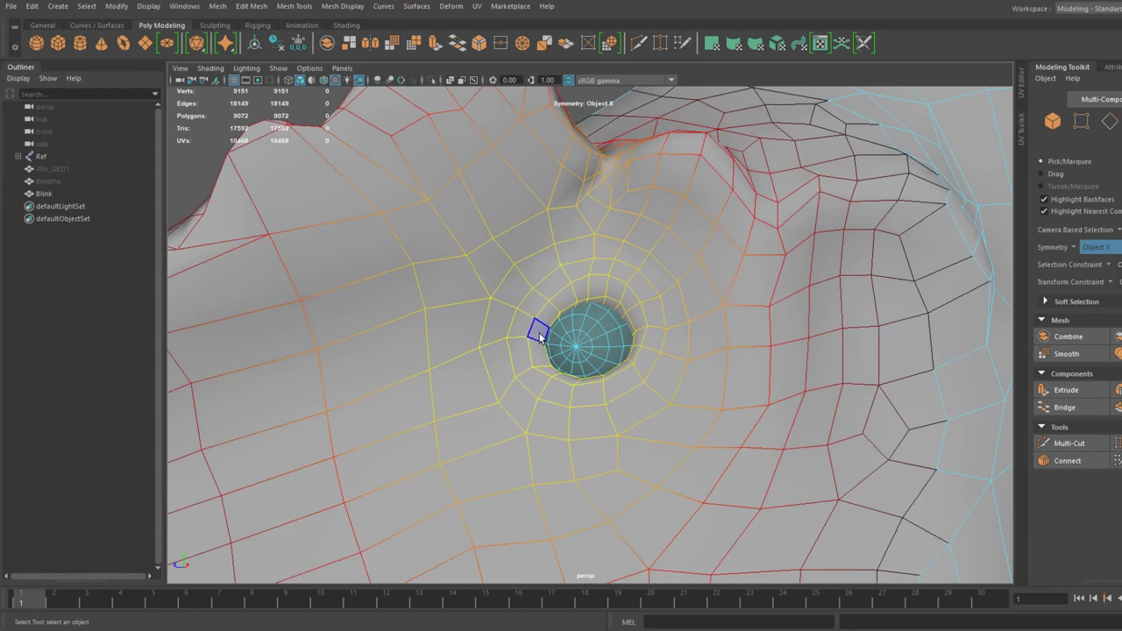
left_click(538, 332)
left_click(1046, 303)
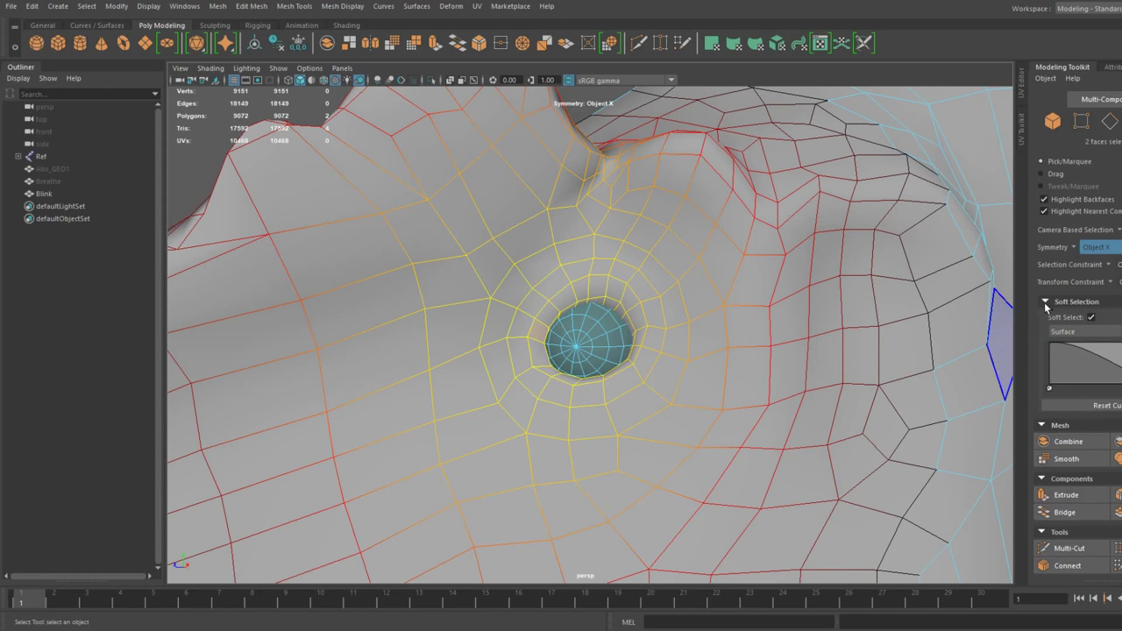
left_click(1092, 317)
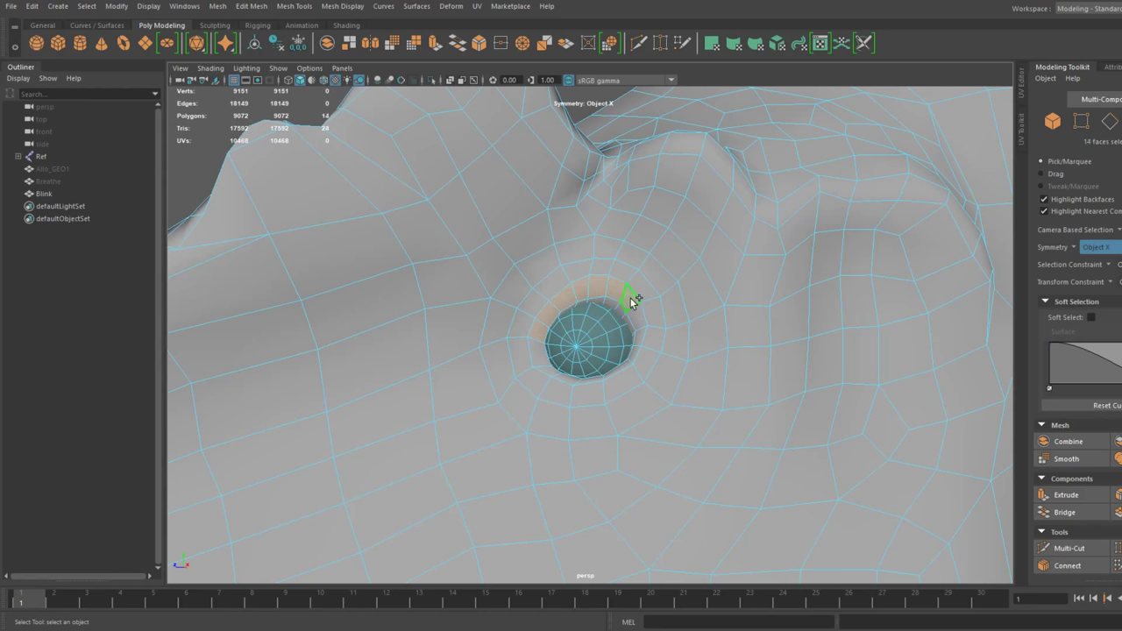
Rotate the selected upper eyelid faces downward over the eyeball.
scroll(599, 339, "up", 5)
left_click_drag(566, 352, 607, 333, "alt")
scroll(566, 348, "down", 5)
scroll(609, 333, "down", 5)
middle_click_drag(732, 317, 548, 328, "alt")
left_click_drag(548, 328, 593, 320, "alt")
left_click_drag(836, 247, 694, 278, "alt")
scroll(694, 278, "up", 5)
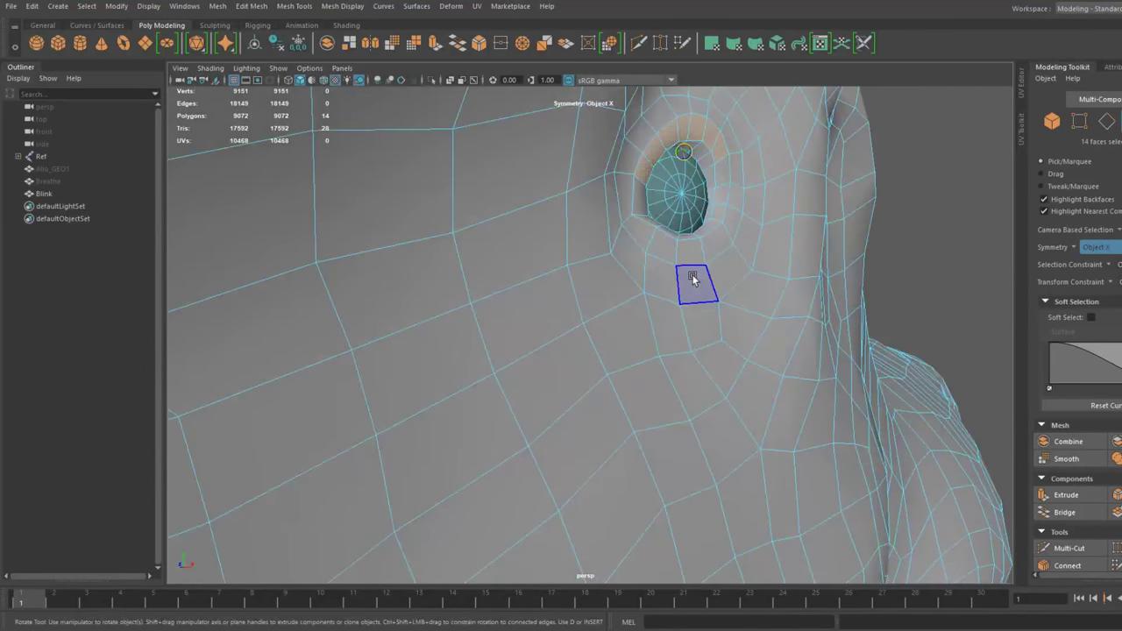
left_click_drag(676, 220, 436, 194, "alt")
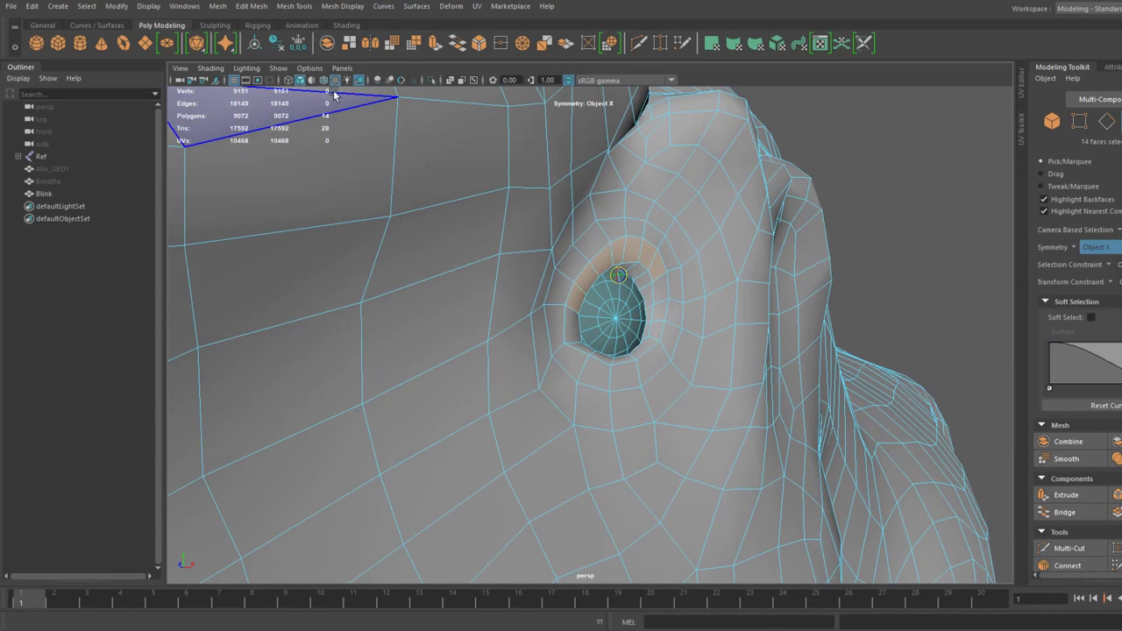
left_click_drag(641, 283, 630, 290, "alt")
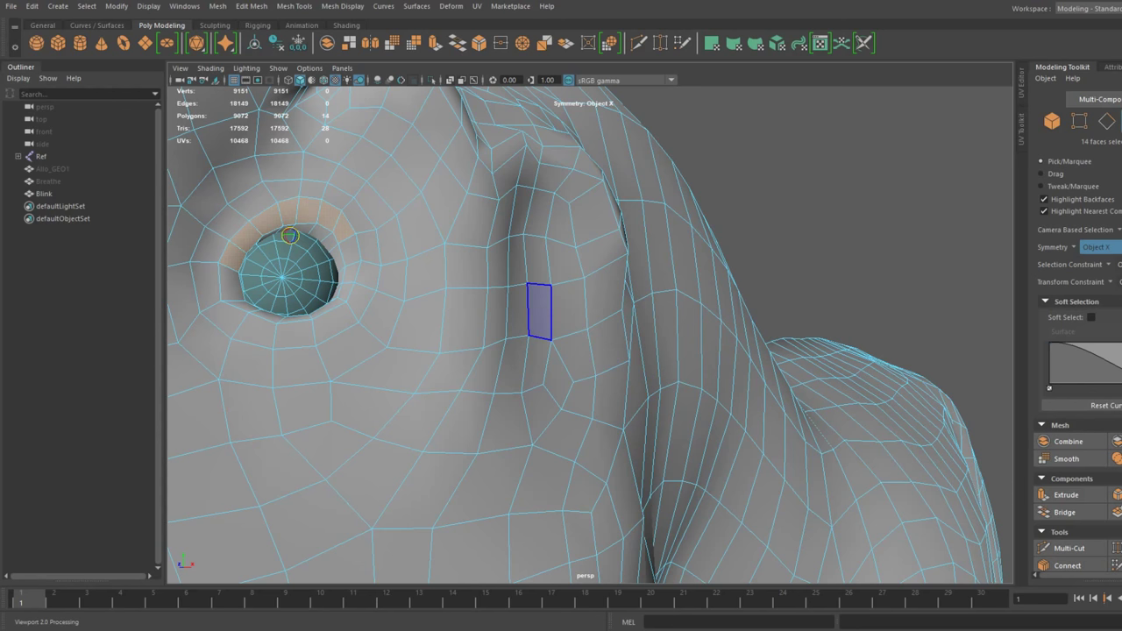
left_click_drag(487, 308, 531, 310, "alt")
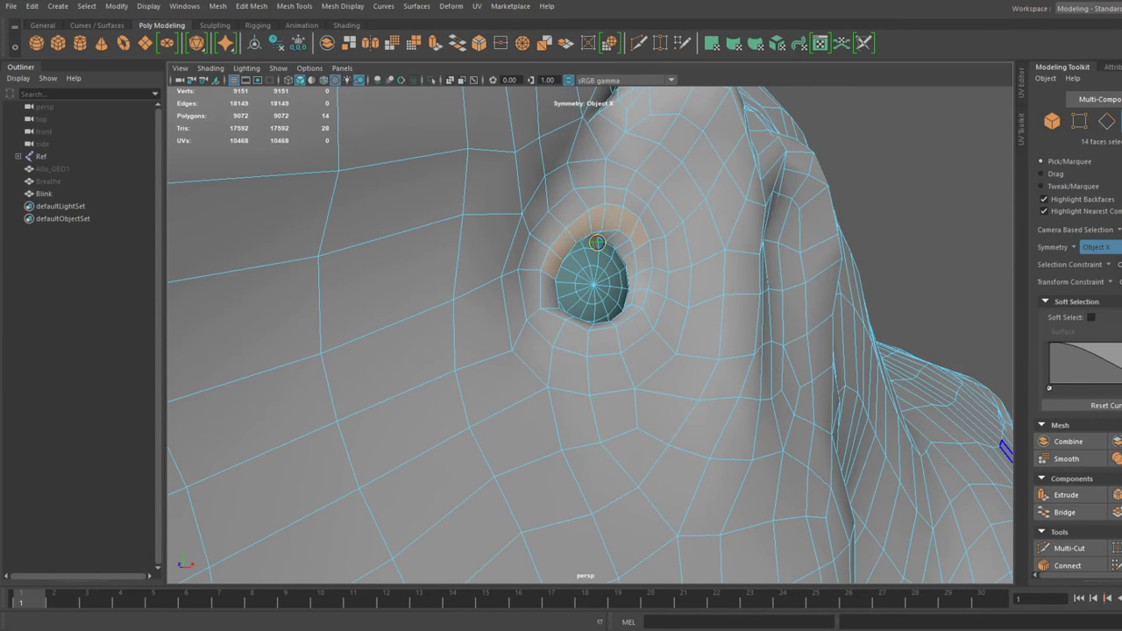
middle_click_drag(468, 357, 453, 389, "alt")
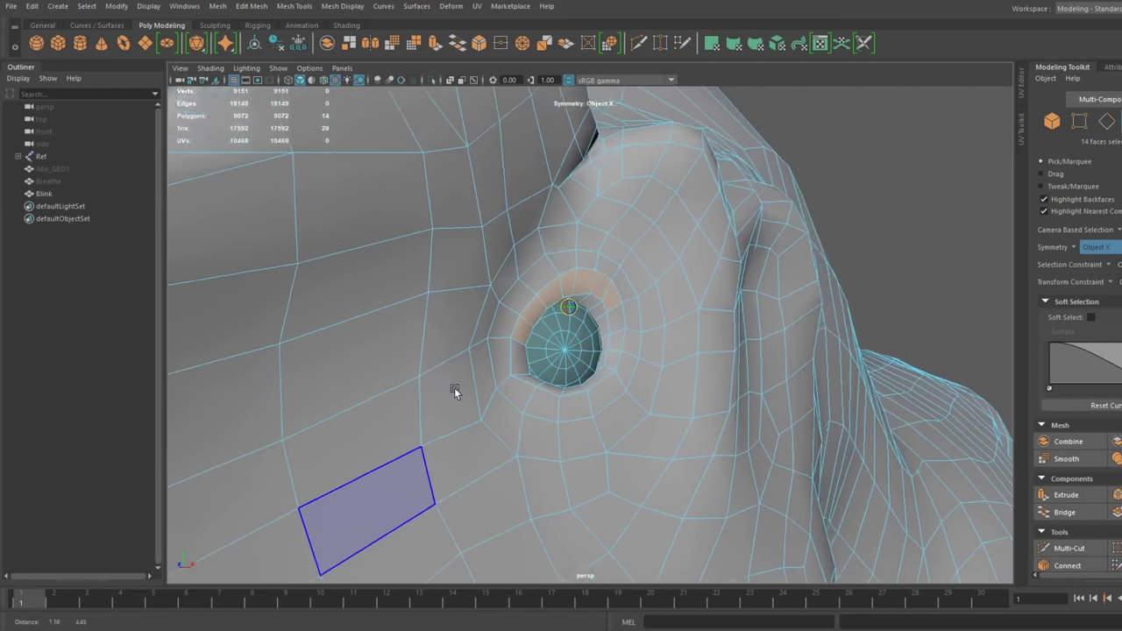
left_click_drag(437, 193, 460, 210, "alt")
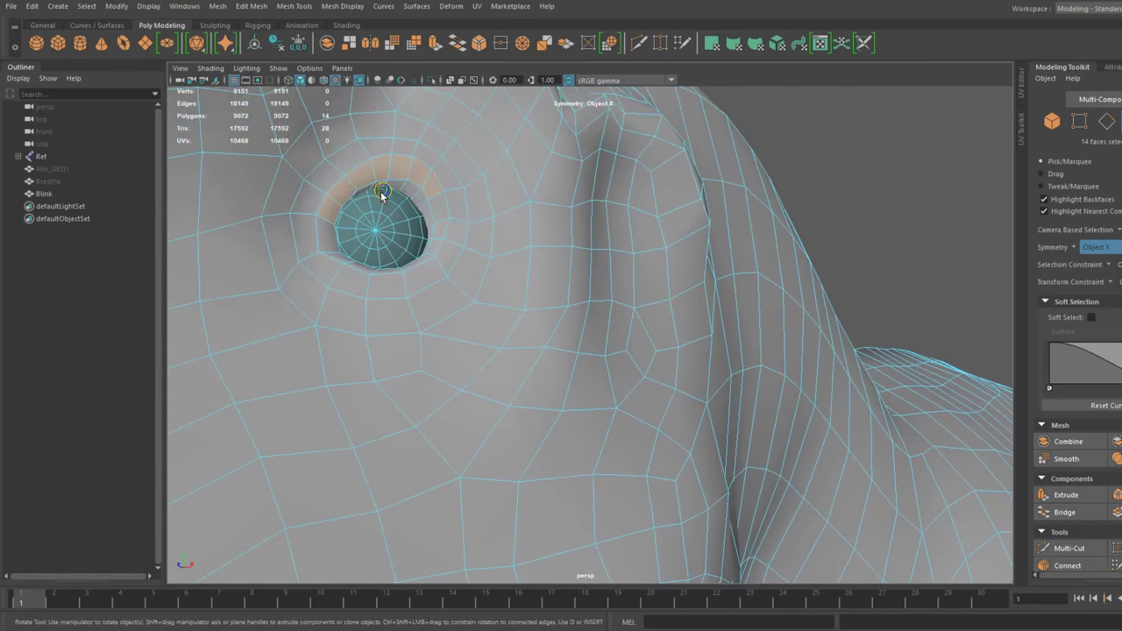
left_click_drag(385, 187, 409, 220)
Move the upper eyelid faces down and outward so the lid lies over the eyeball's surface.
key("w")
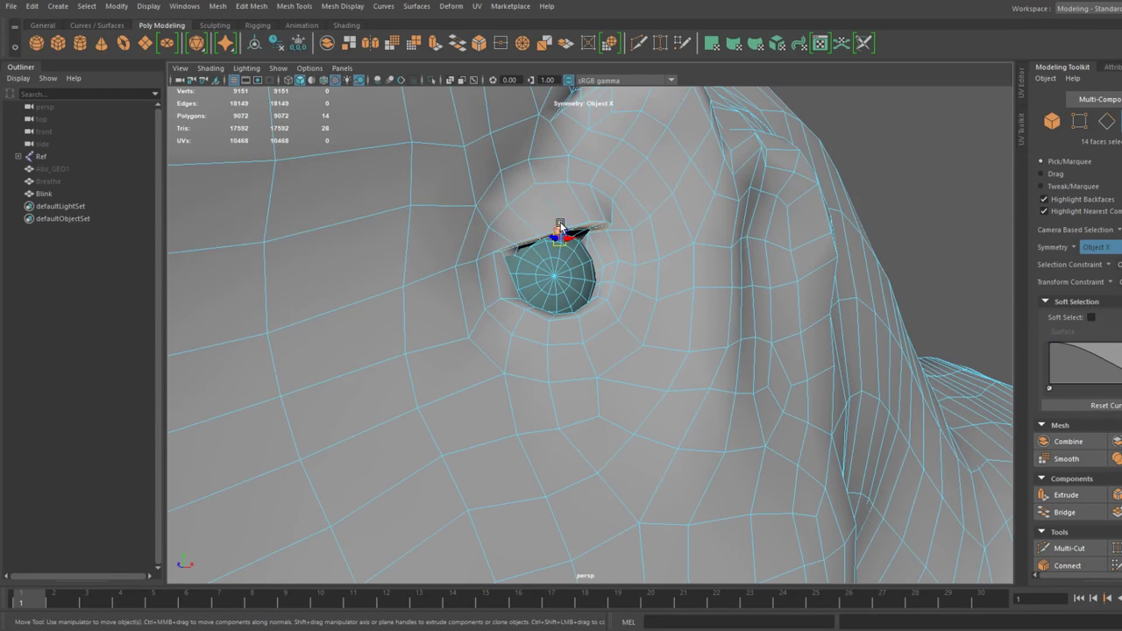
left_click_drag(560, 226, 467, 244)
middle_click_drag(467, 244, 502, 249, "alt")
right_click_drag(502, 250, 675, 220, "alt")
left_click_drag(675, 219, 606, 279, "alt")
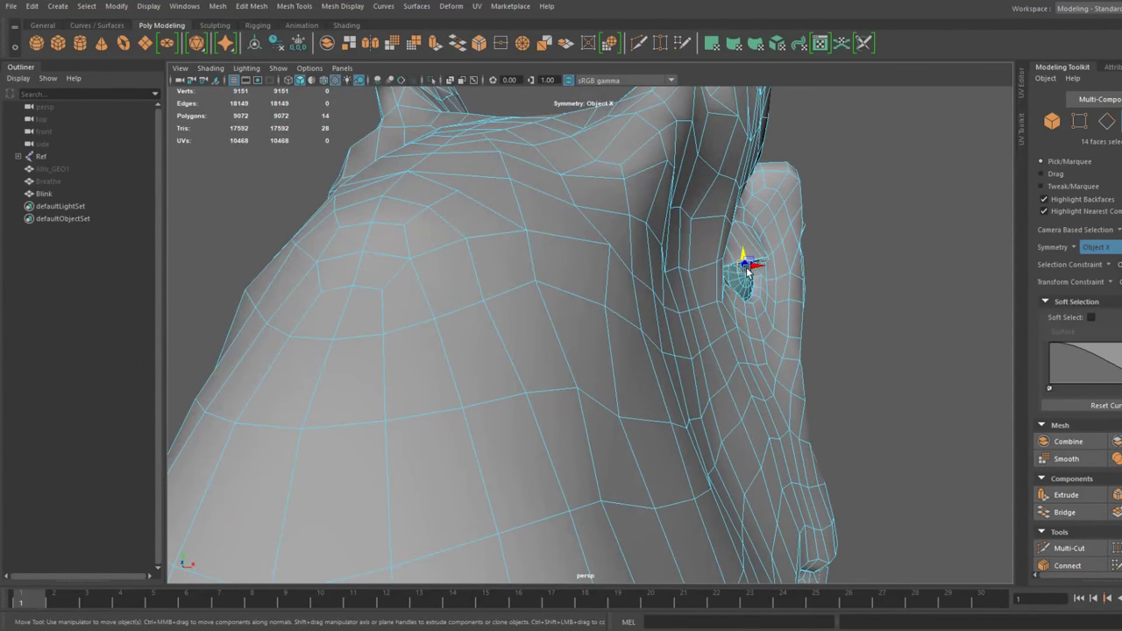
left_click_drag(755, 269, 544, 300)
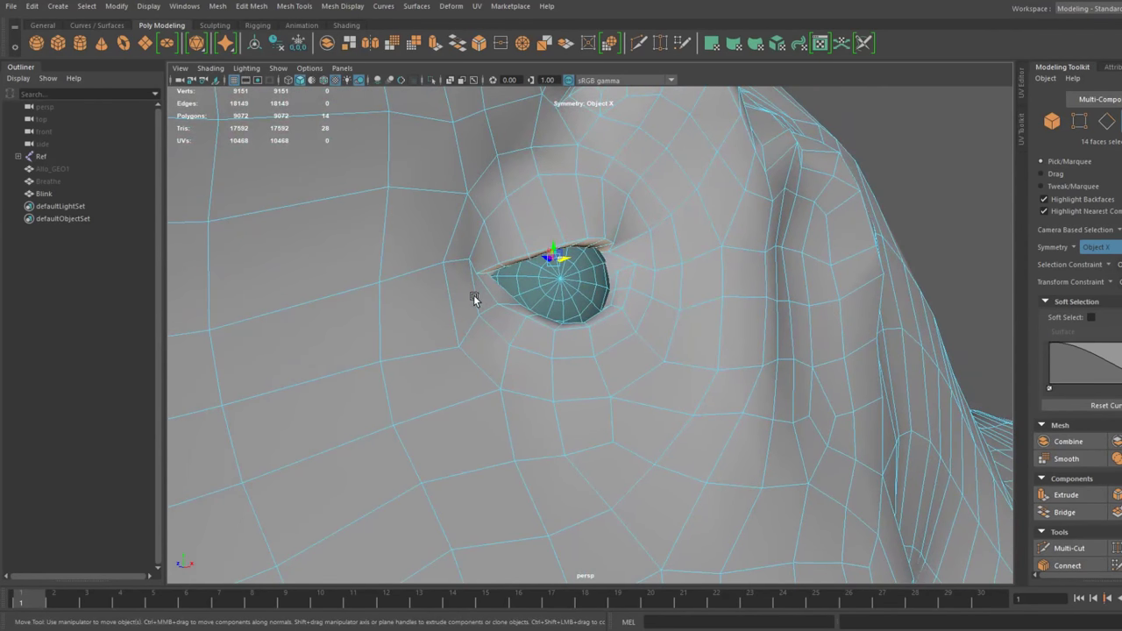
left_click_drag(472, 298, 509, 304, "alt")
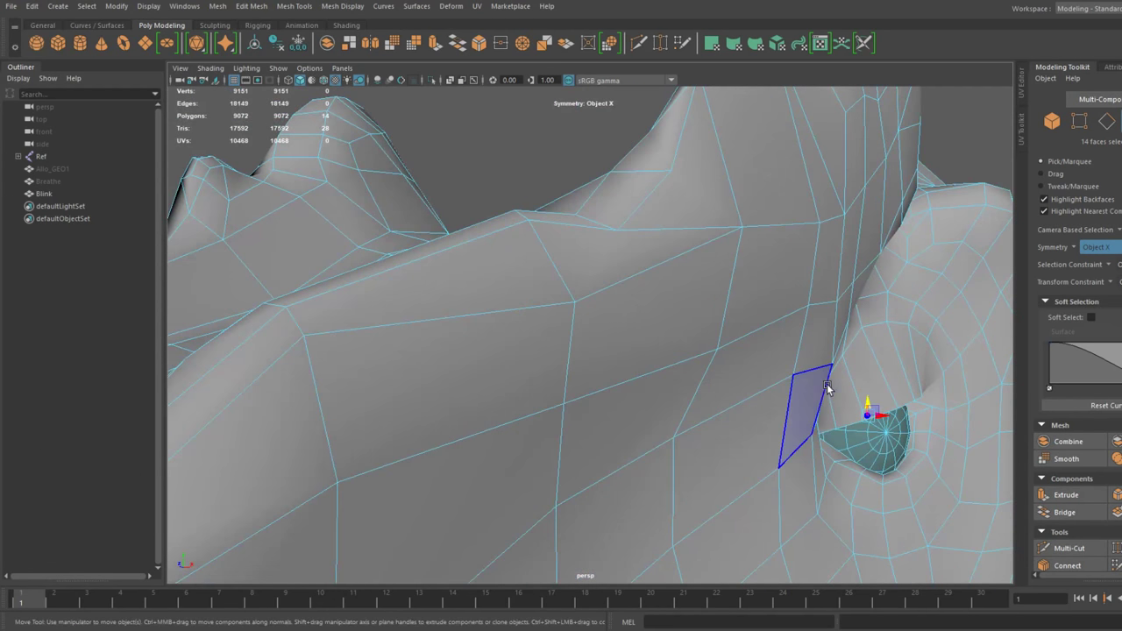
mouse_move(884, 414)
left_mouse_down()
mouse_move(867, 411)
mouse_move(878, 412)
left_mouse_up()
key("f")
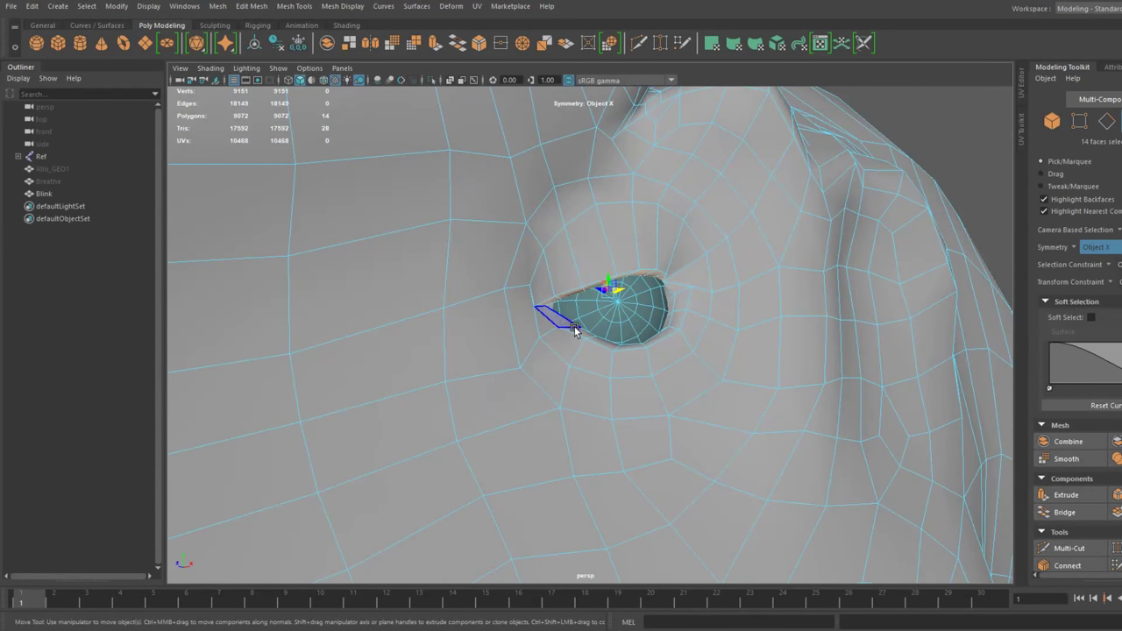
Select the lower eyelid faces, raise them toward the upper lid, and rotate them to fit the eyeball.
left_click(660, 341, "shift")
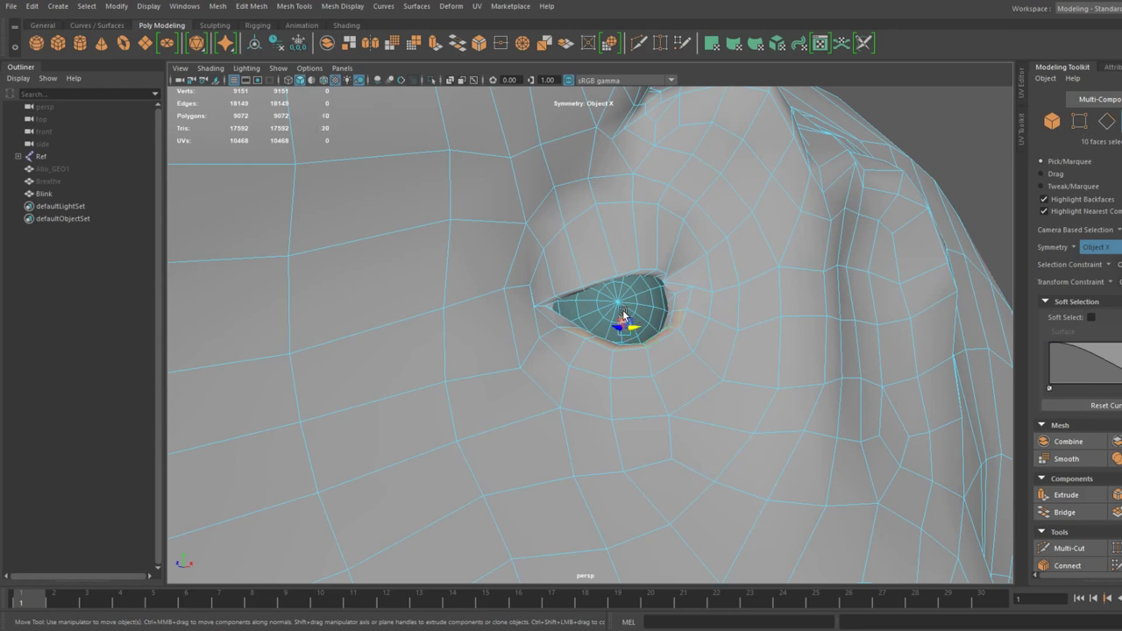
left_click_drag(623, 313, 621, 287)
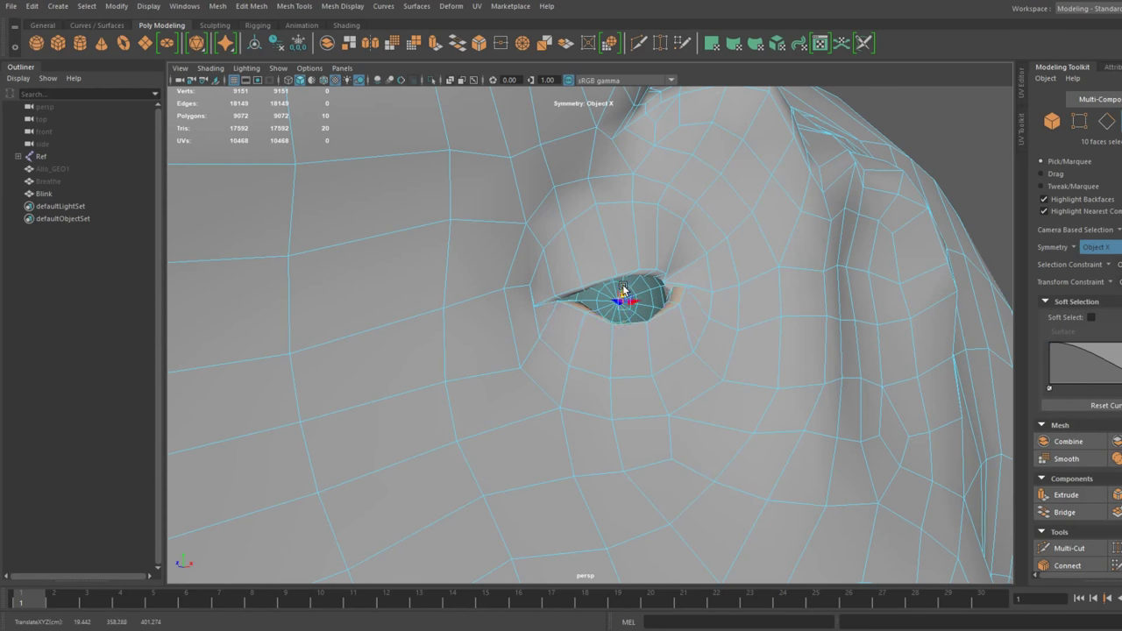
key("e")
left_click_drag(656, 326, 674, 346, "alt")
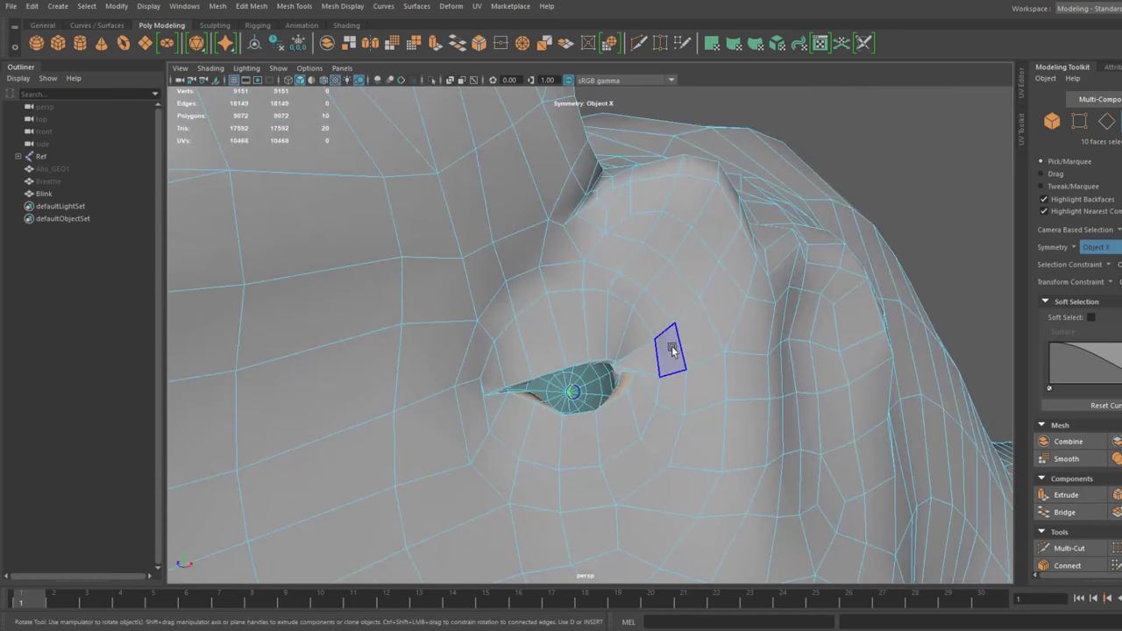
left_click_drag(574, 391, 484, 333)
Select the neighbouring faces in the middle of the upper eyelid and move them down toward the lower lid.
key("w")
scroll(524, 315, "up", 5)
left_click(504, 253)
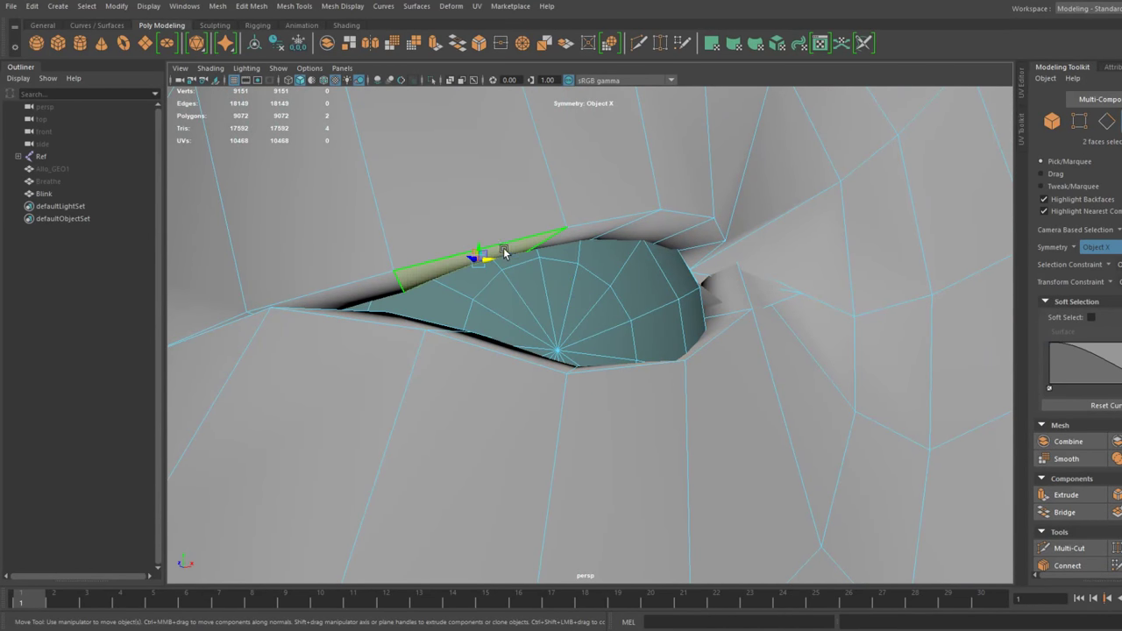
left_click(603, 230, "shift")
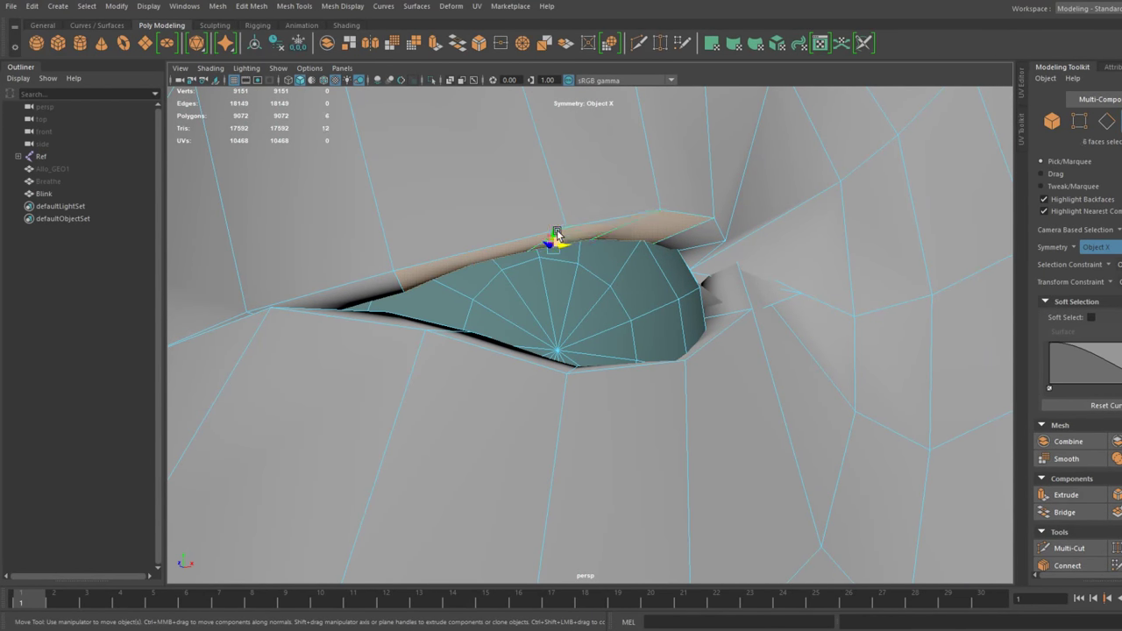
left_click_drag(557, 234, 544, 303)
middle_click_drag(544, 304, 491, 326, "alt")
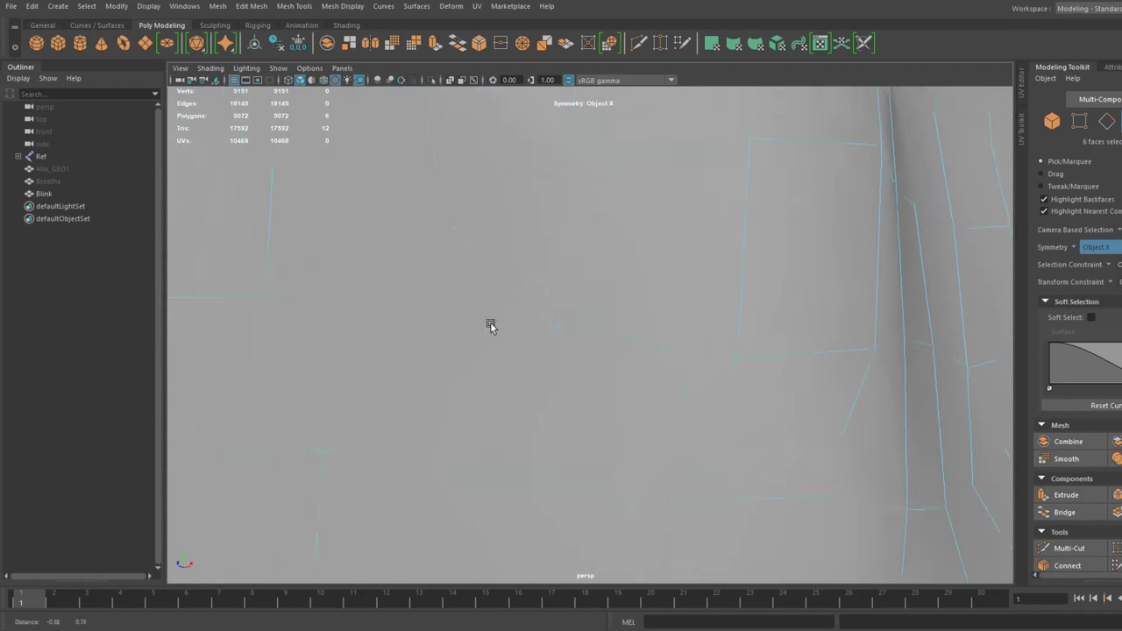
Select the upper eyelid face near the rear corner of the eye and lower it.
scroll(491, 326, "down", 5)
left_click_drag(566, 329, 508, 392, "alt")
left_click(540, 365)
left_click_drag(530, 354, 540, 378)
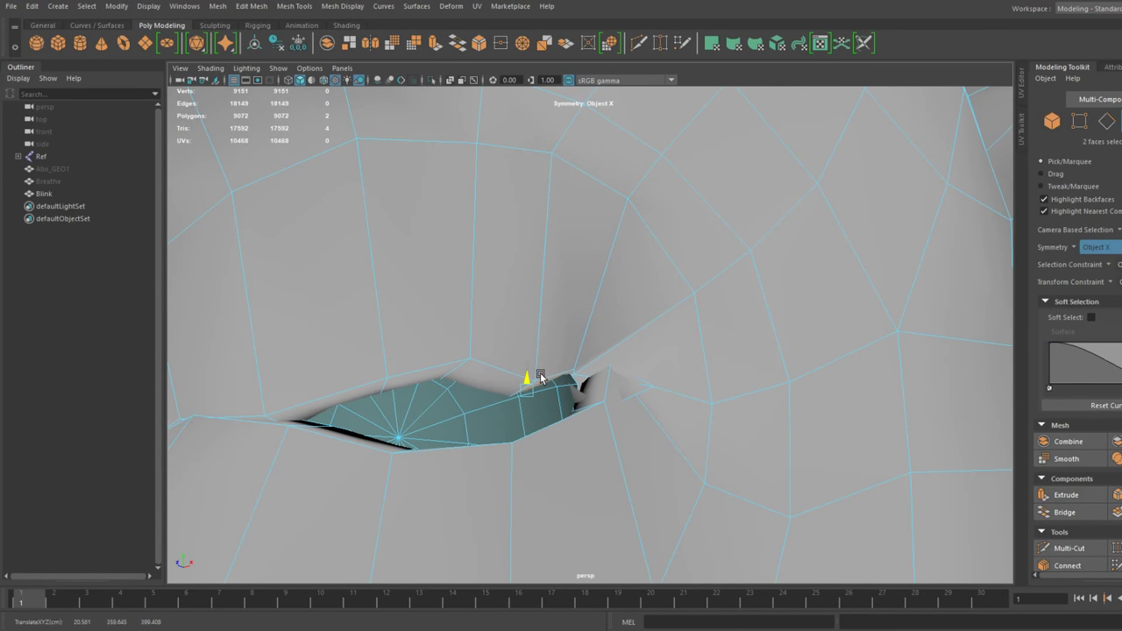
Rotate the face at the rear eye corner and move the adjacent lid faces to narrow the corner gap.
left_click(596, 388)
key("e")
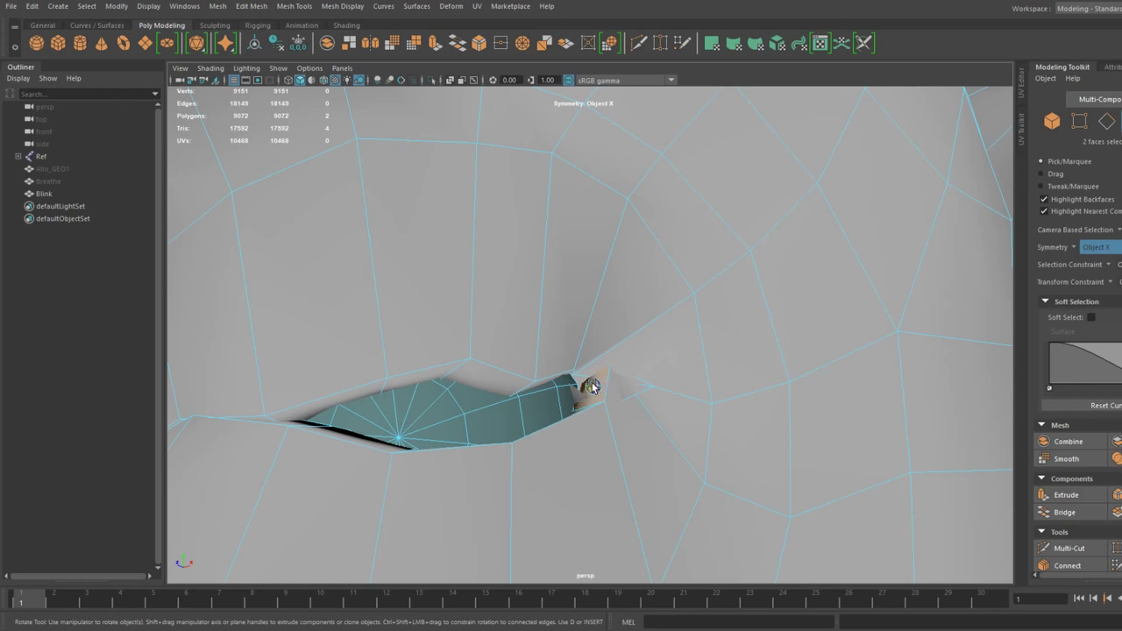
middle_click_drag(590, 388, 592, 389)
left_click(572, 402)
key("w")
mouse_move(546, 410)
left_mouse_down()
mouse_move(529, 377)
mouse_move(536, 404)
left_mouse_up()
left_click(537, 386)
Adjust the face at the middle of the upper eyelid vertically to close the gap against the lower lid.
left_click(438, 375)
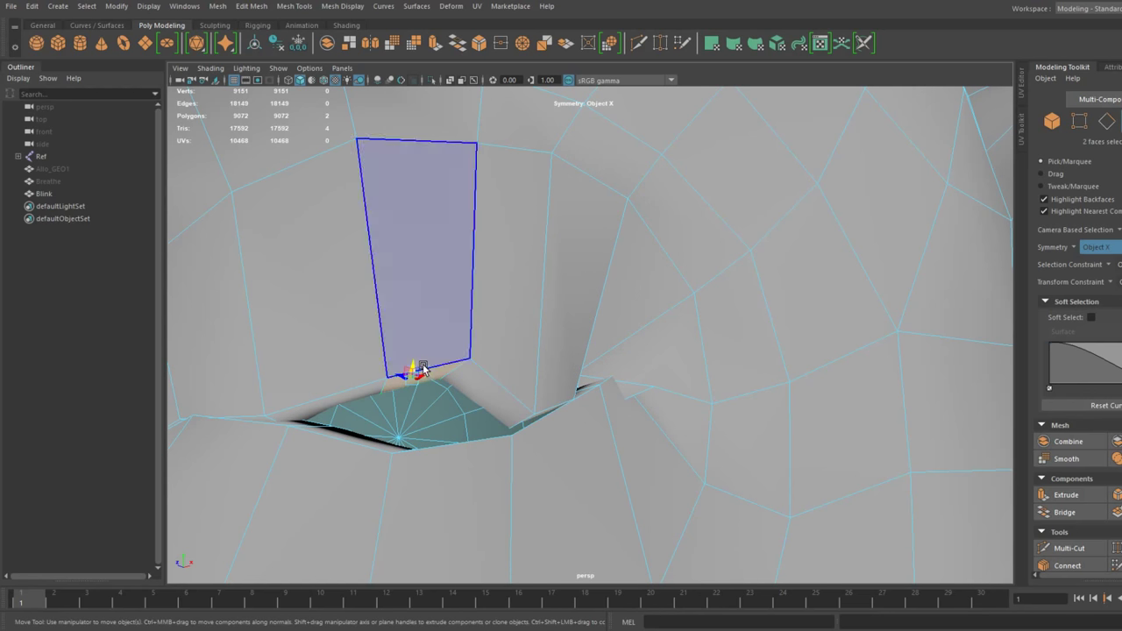
left_click_drag(413, 366, 415, 309)
scroll(478, 433, "down", 5)
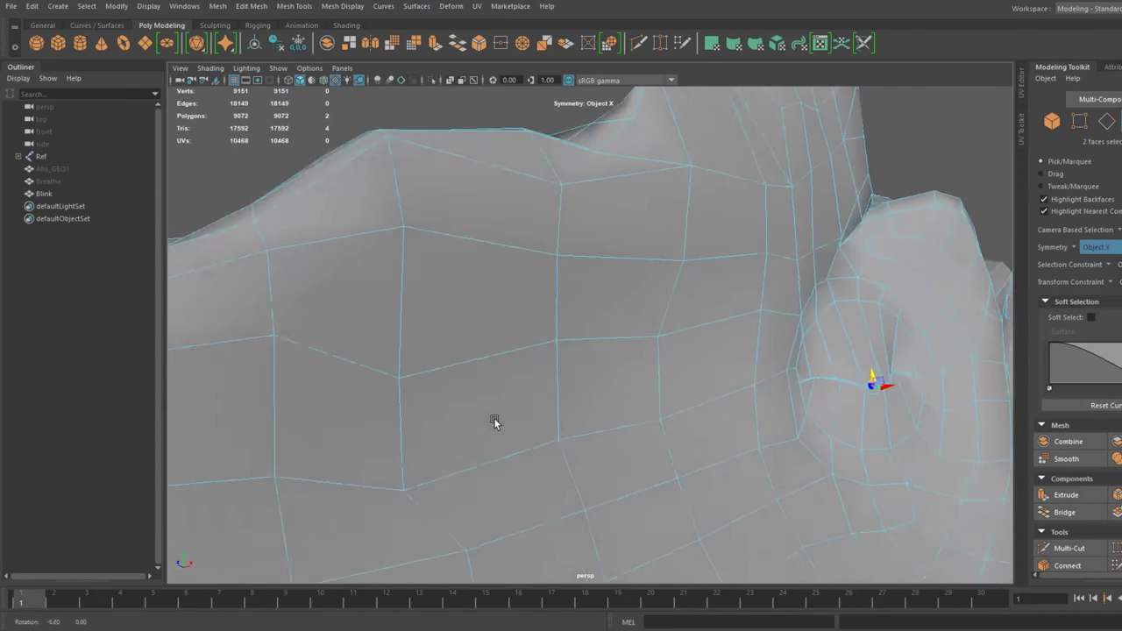
scroll(490, 420, "down", 8)
scroll(445, 295, "up", 5)
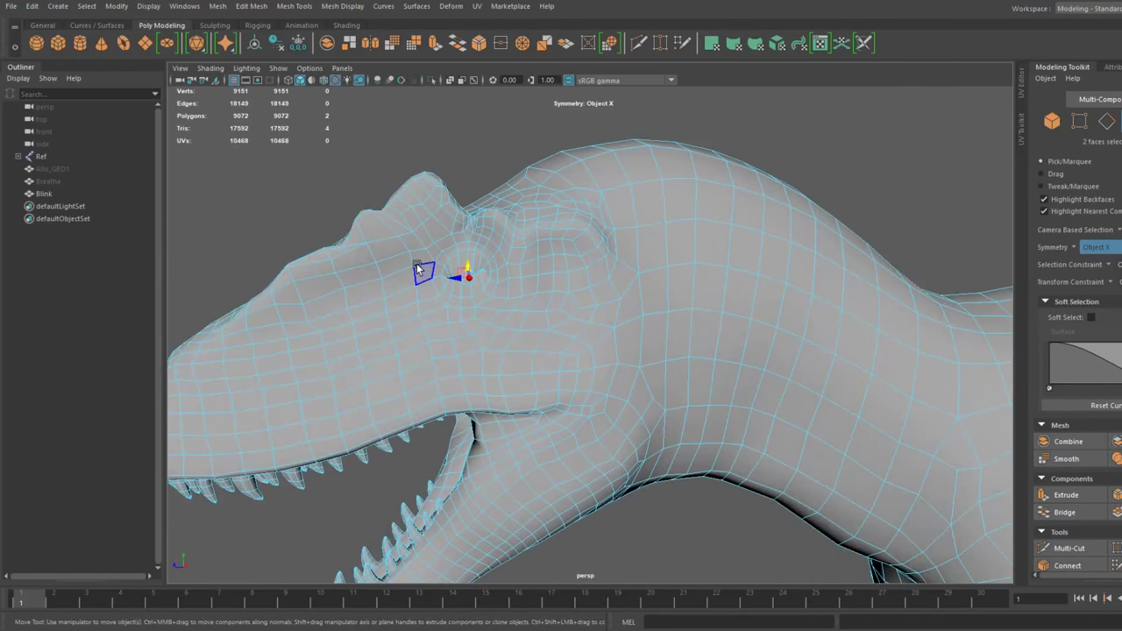
Reposition the lid faces at the rear corner of the eye to cover the remaining exposed sliver of eyeball.
middle_click_drag(423, 268, 409, 322, "alt")
left_click_drag(409, 321, 492, 317, "alt")
scroll(496, 316, "up", 10)
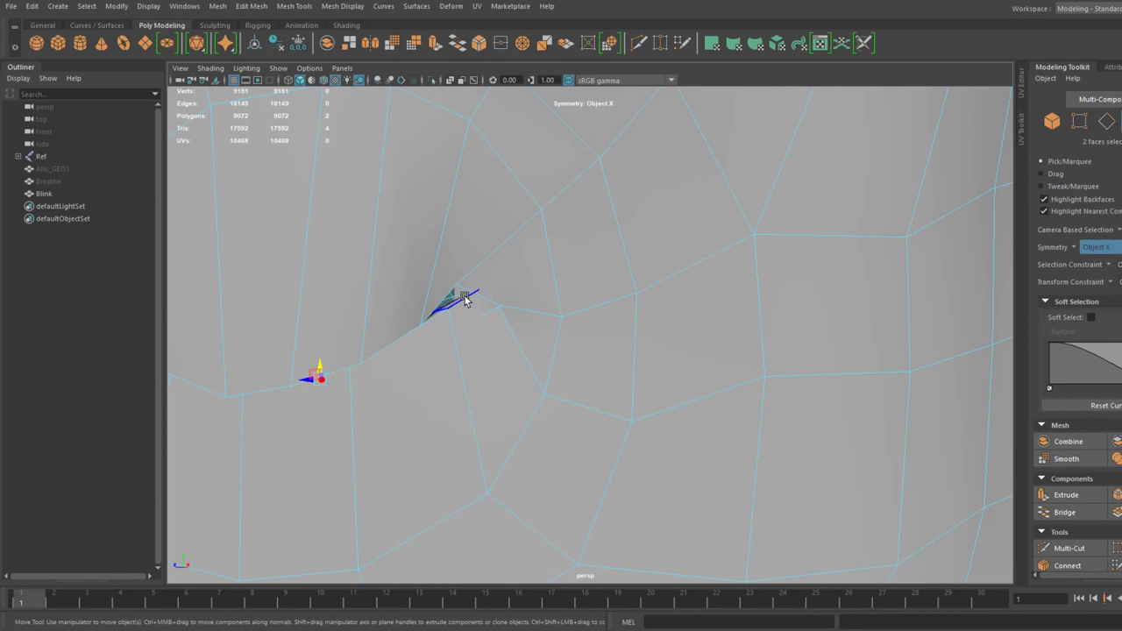
mouse_move(458, 285)
left_mouse_down()
mouse_move(462, 301)
mouse_move(393, 183)
mouse_move(426, 246)
mouse_move(458, 263)
left_mouse_up()
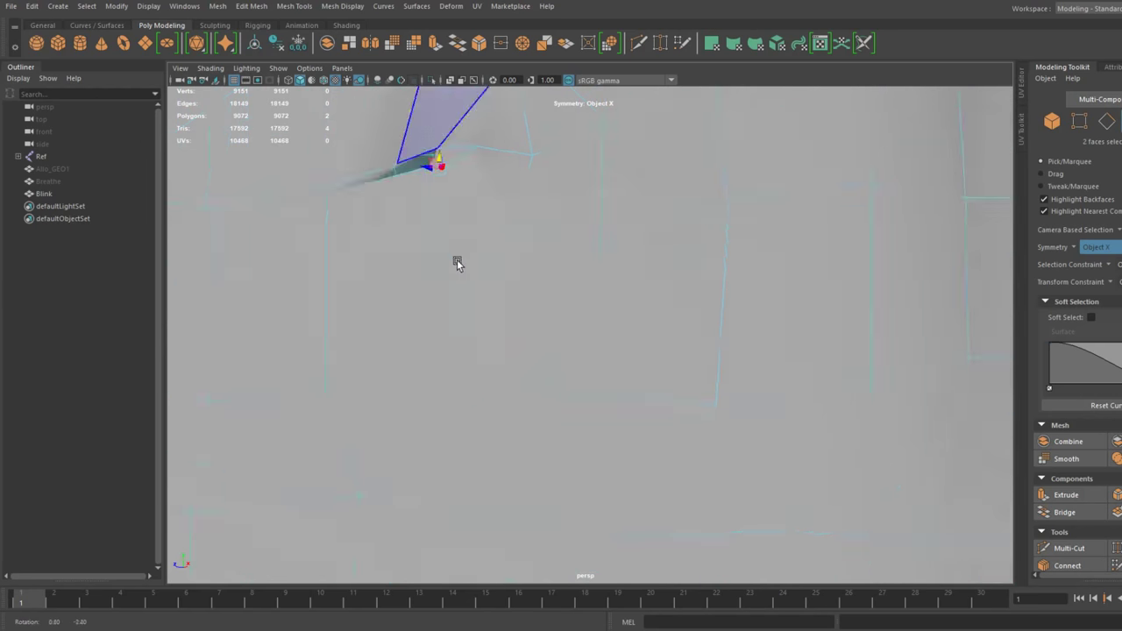
middle_click_drag(453, 271, 450, 295, "alt")
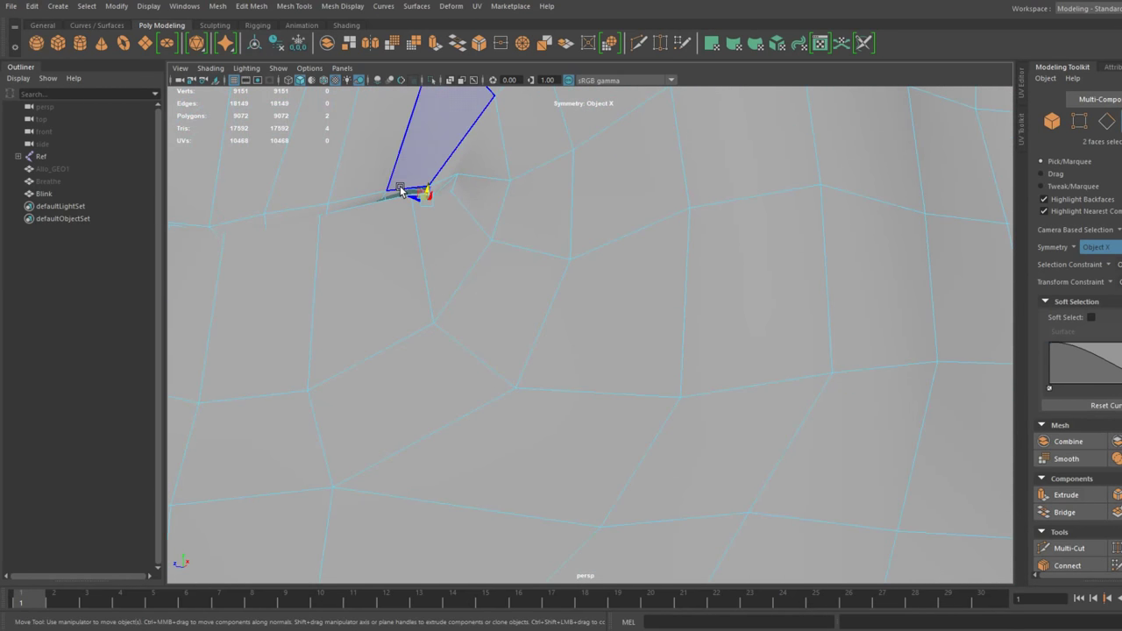
left_click(402, 193, "shift")
left_click_drag(436, 200, 436, 233, "alt")
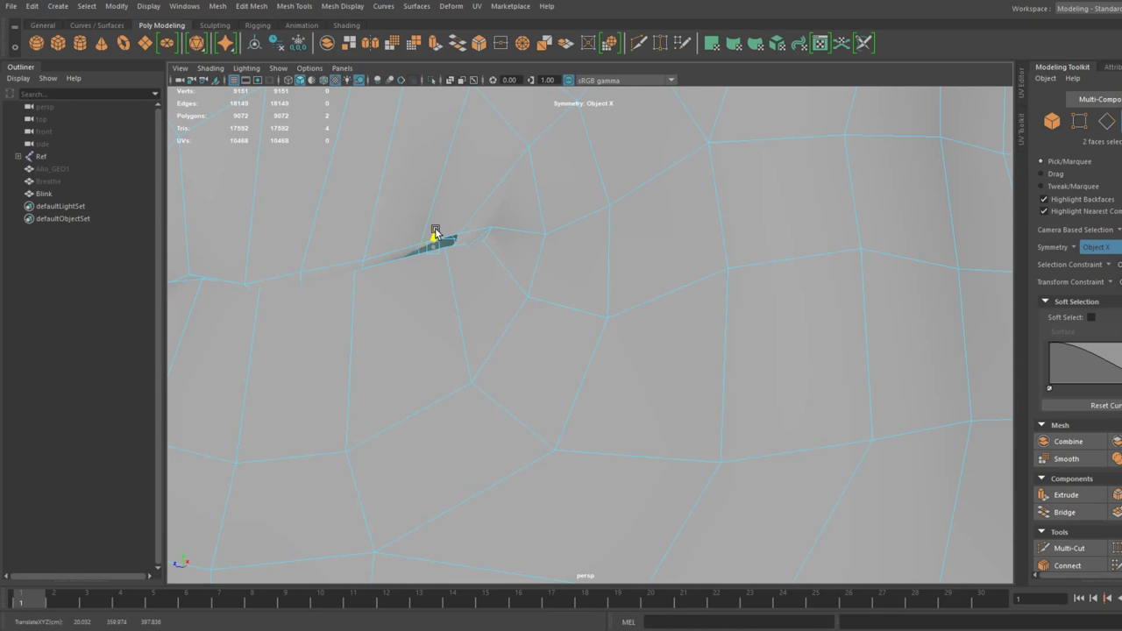
right_click_drag(439, 243, 534, 263, "alt")
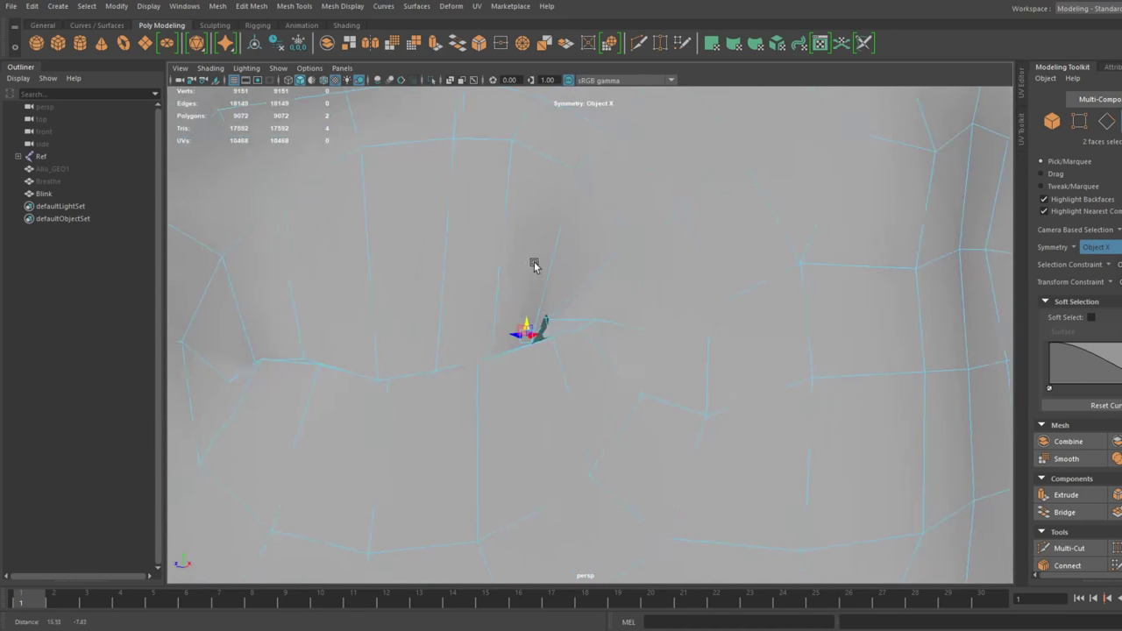
left_click_drag(534, 334, 652, 265)
Inspect the closed eyelid from above and select the whole Blink mesh as an object to review the head.
right_click_drag(651, 265, 494, 464, "alt")
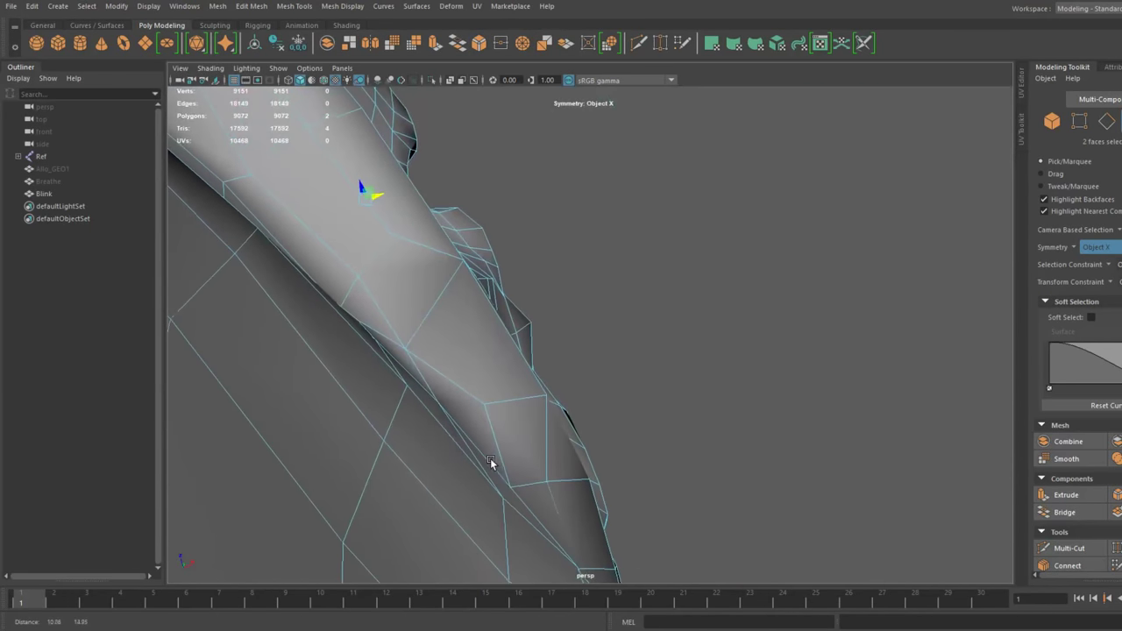
left_click_drag(493, 464, 470, 395, "alt")
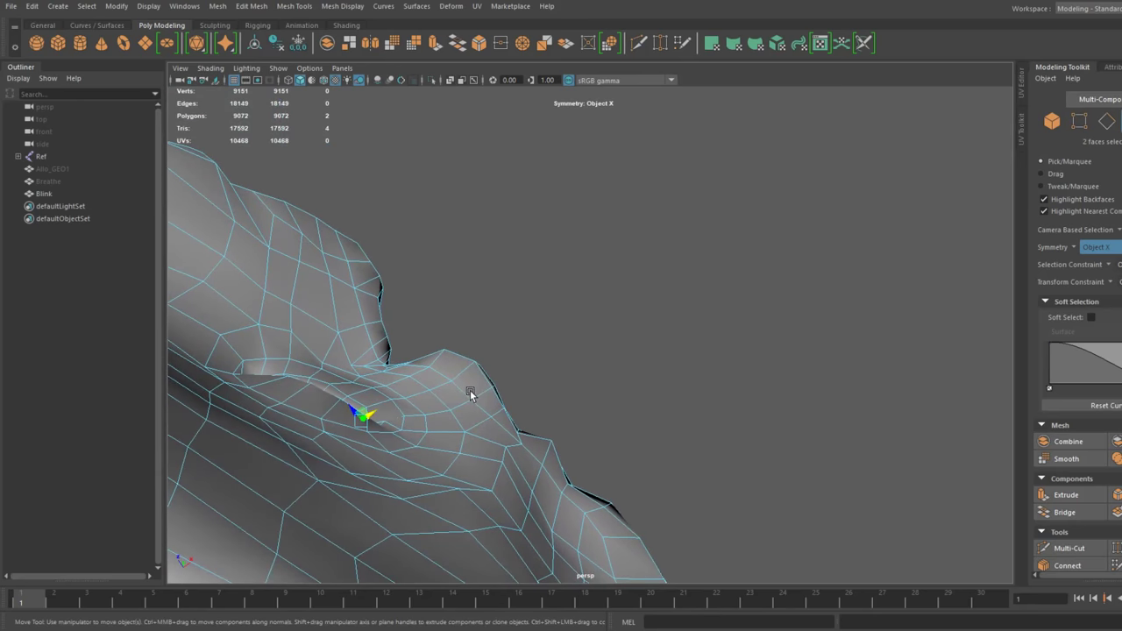
left_click_drag(347, 386, 260, 248)
left_click(57, 195)
scroll(390, 263, "down", 1)
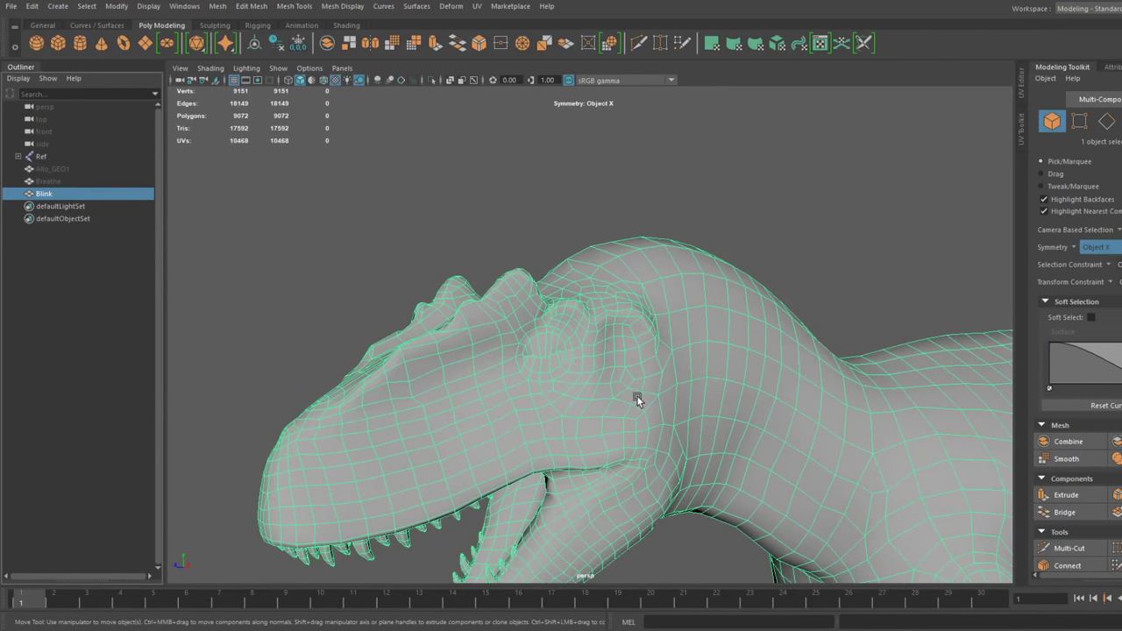
left_click_drag(640, 399, 484, 231, "alt")
scroll(484, 231, "down", 2)
scroll(514, 285, "up", 3)
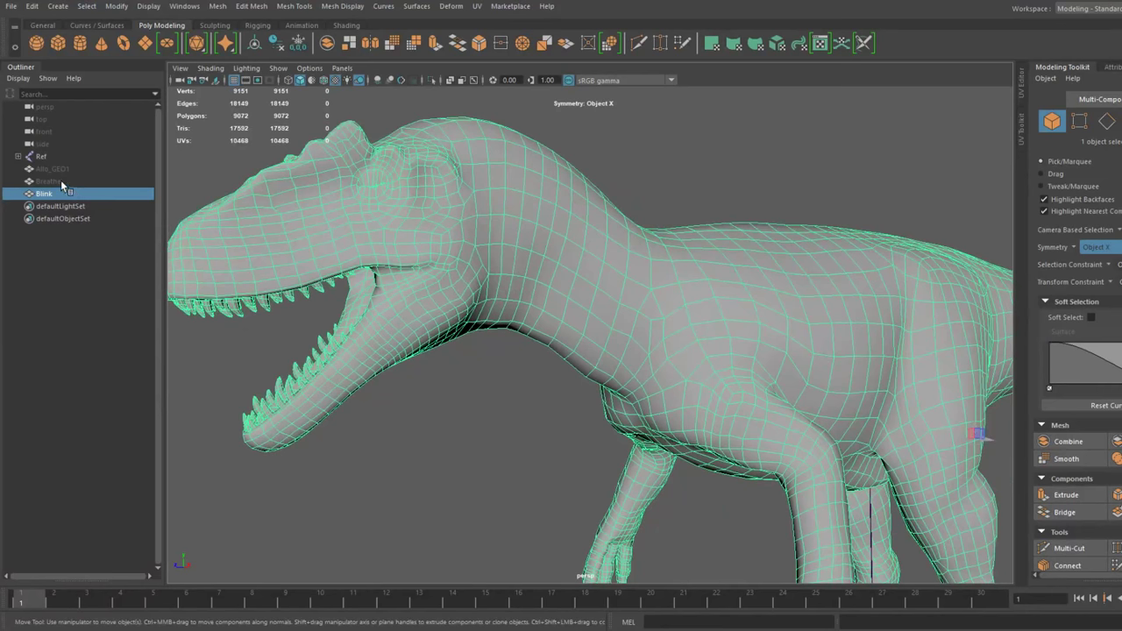
Unhide the Breathe mesh, hide the Blink mesh, and select Breathe for editing.
left_click(60, 180)
key("shift+h")
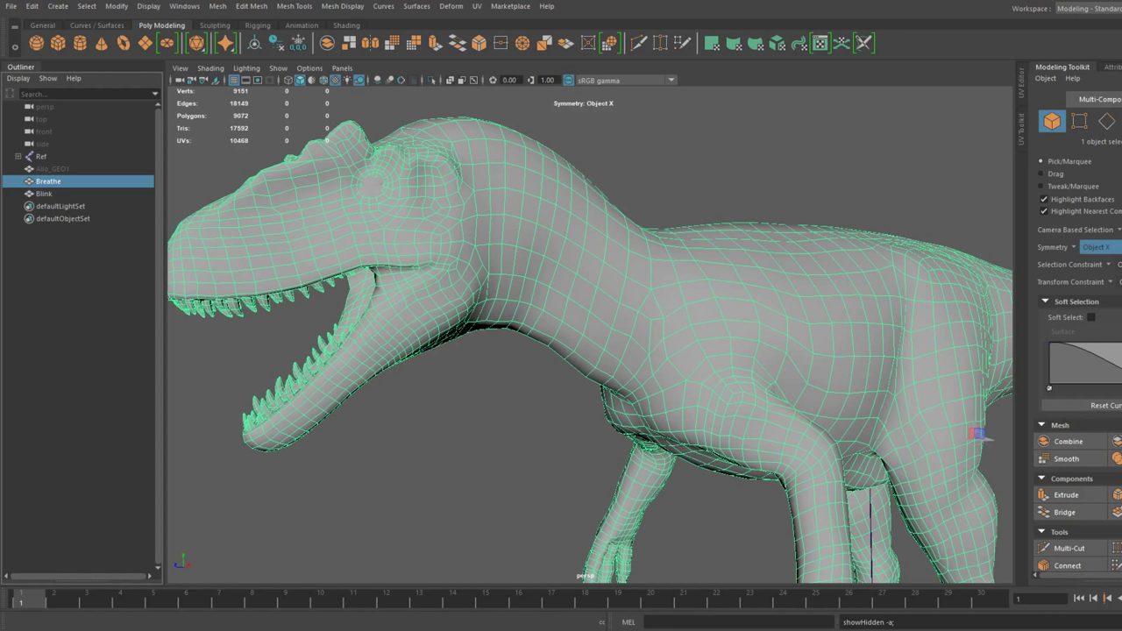
left_click_drag(664, 354, 613, 386, "alt")
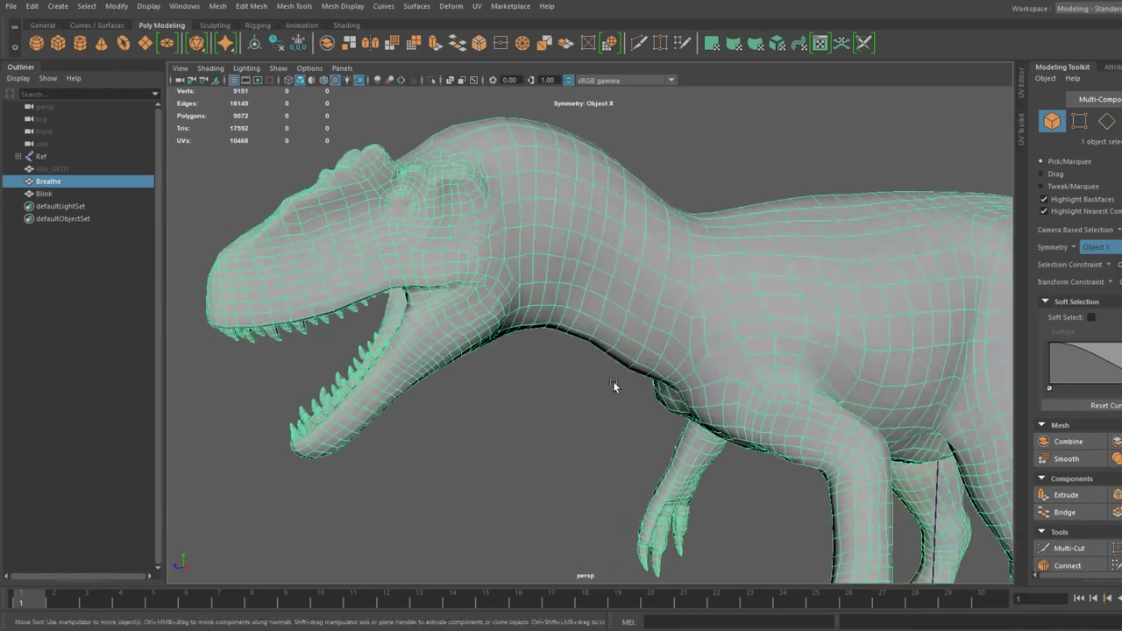
left_click(44, 194)
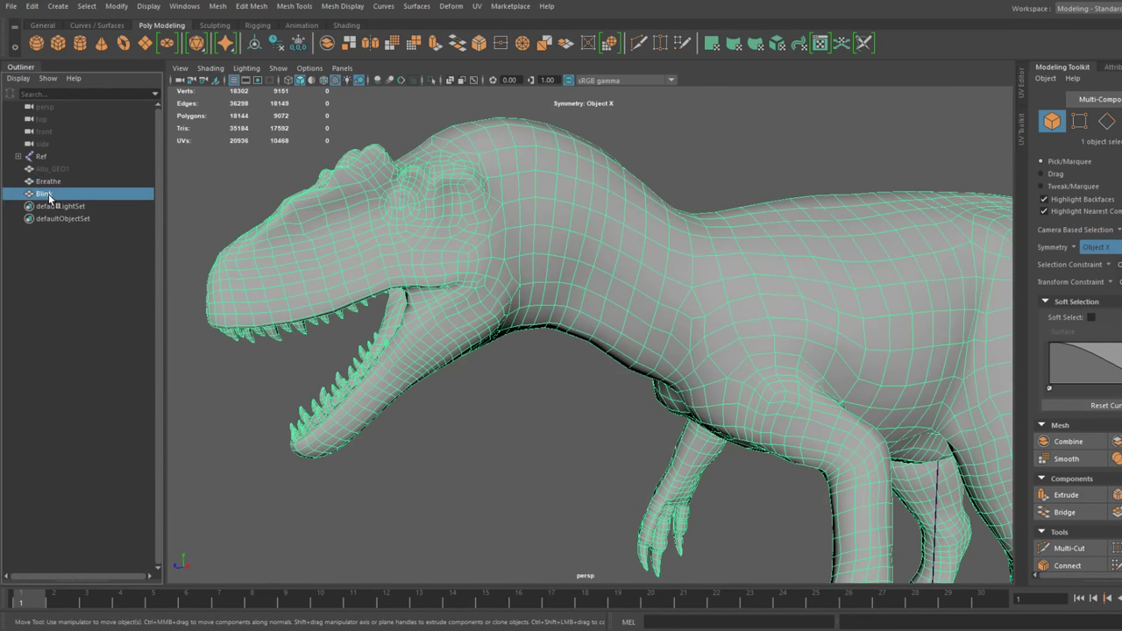
key("ctrl+h")
left_click(52, 183)
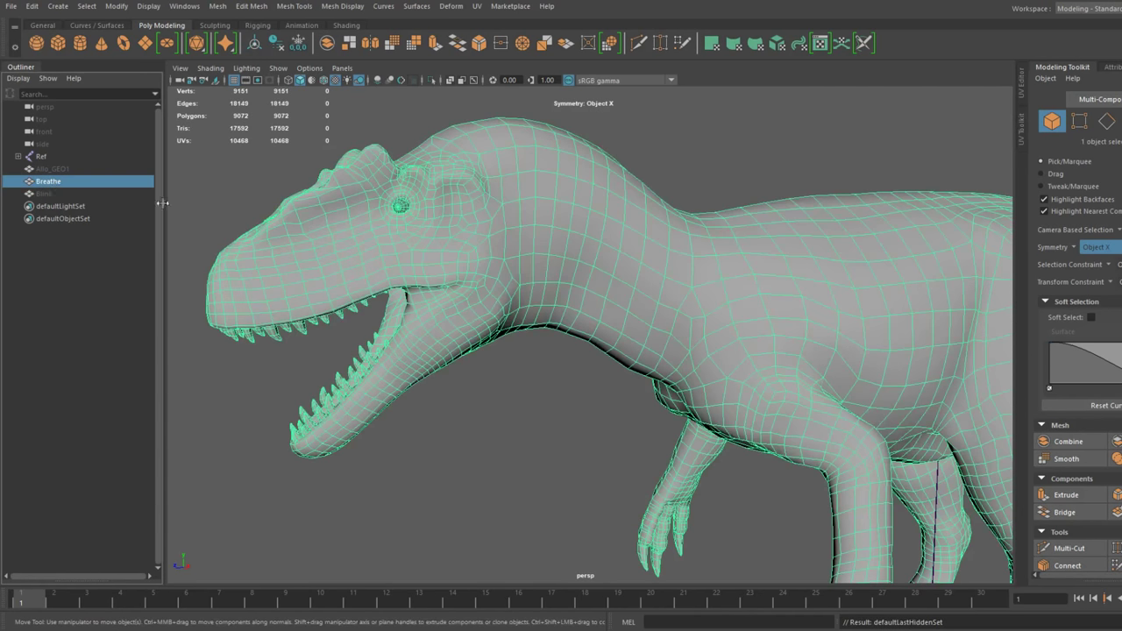
Turn on Surface soft selection and switch the Breathe mesh to vertex editing around the ribcage.
middle_click_drag(860, 354, 719, 314, "alt")
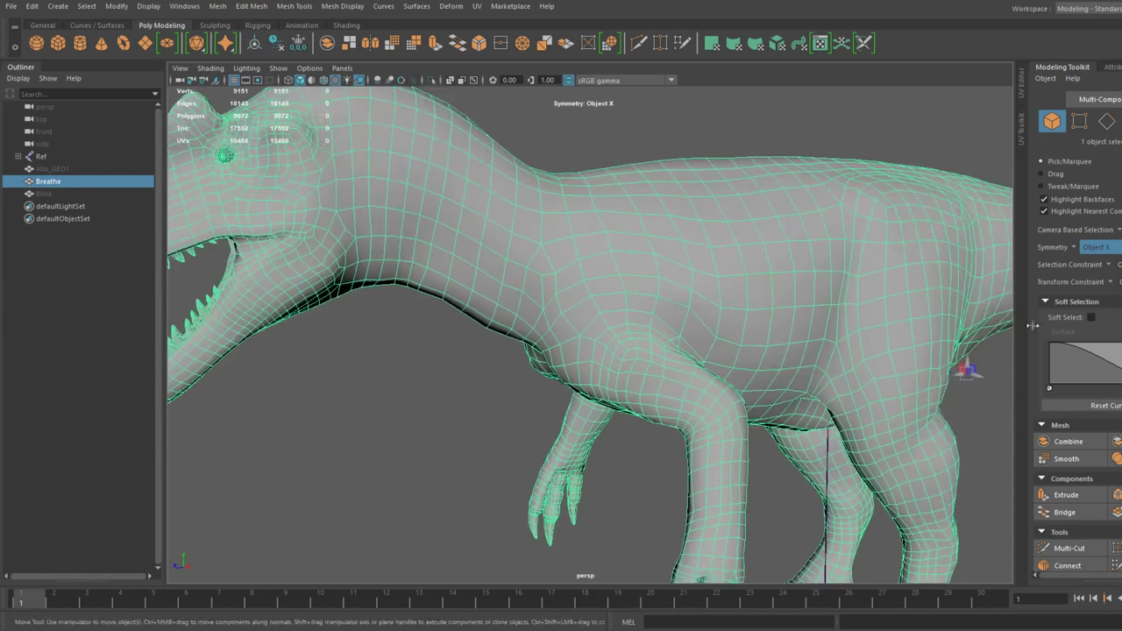
left_click(1091, 317)
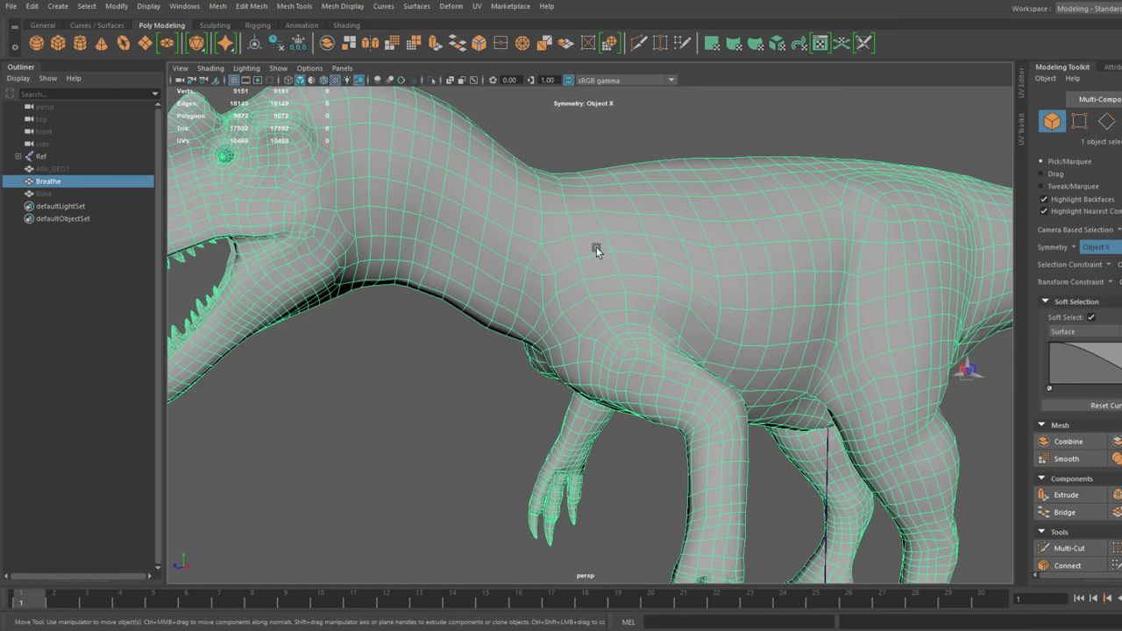
left_click(52, 170)
left_click(49, 182)
key("F9")
left_click_drag(719, 296, 789, 309, "alt")
middle_click_drag(789, 308, 641, 273, "alt")
left_click_drag(640, 274, 589, 275, "alt")
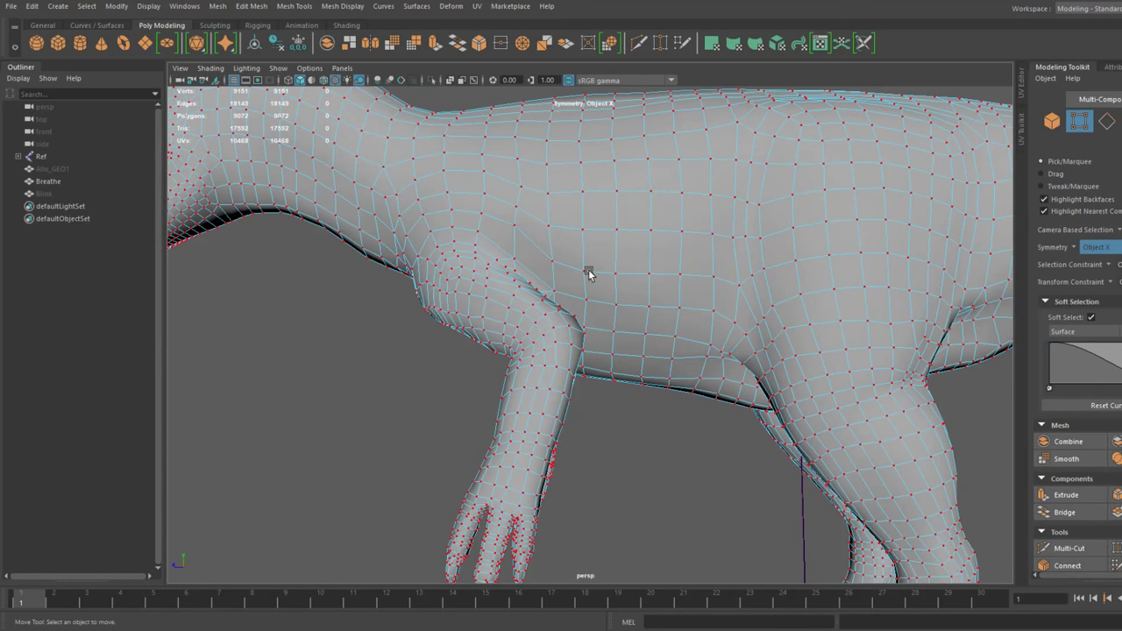
Push both sides of the ribcage outward from the mid-flank vertices using a widened soft-selection falloff.
left_click(647, 275)
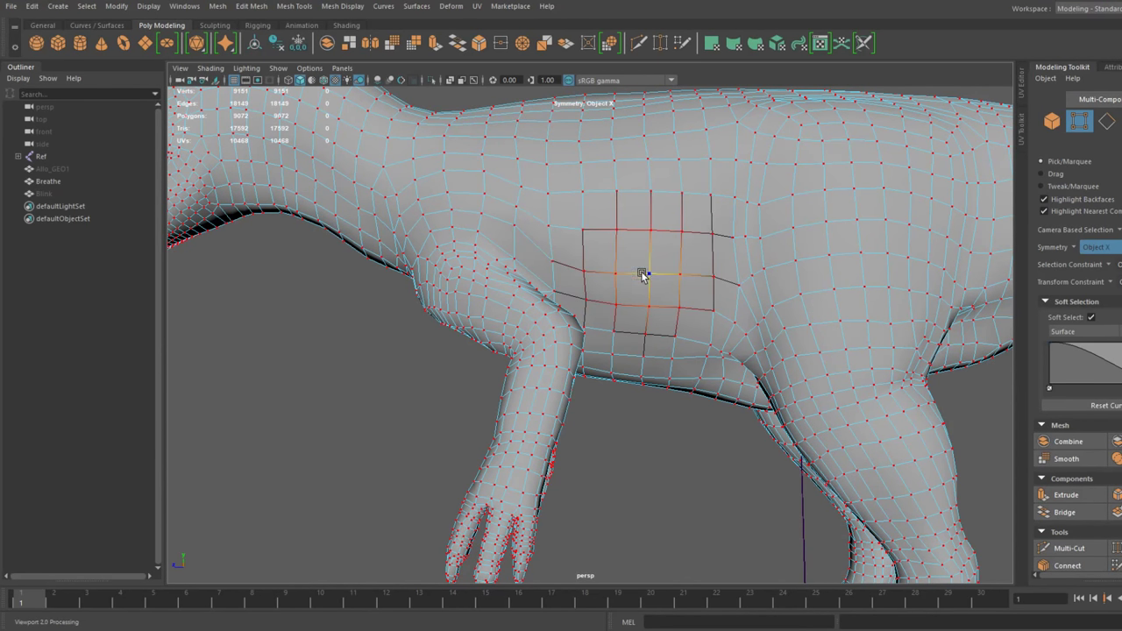
key("w")
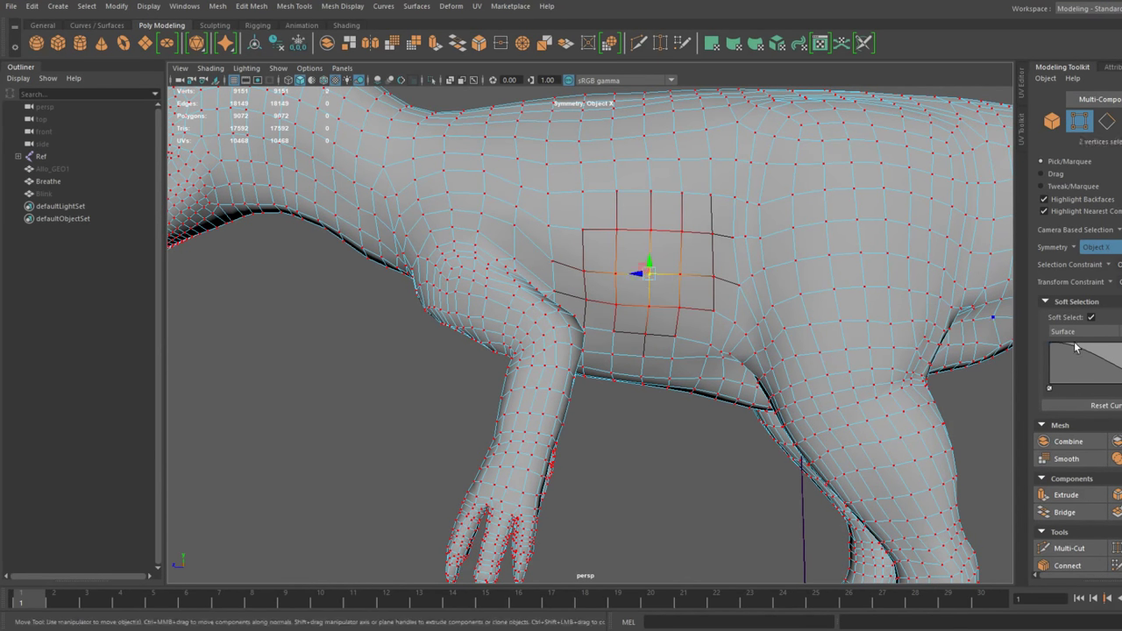
key("b")
left_click_drag(649, 275, 598, 342)
left_click_drag(583, 302, 616, 310, "alt")
left_click_drag(517, 297, 589, 373, "alt")
middle_click_drag(577, 369, 606, 355, "alt")
left_click_drag(606, 355, 606, 363, "alt")
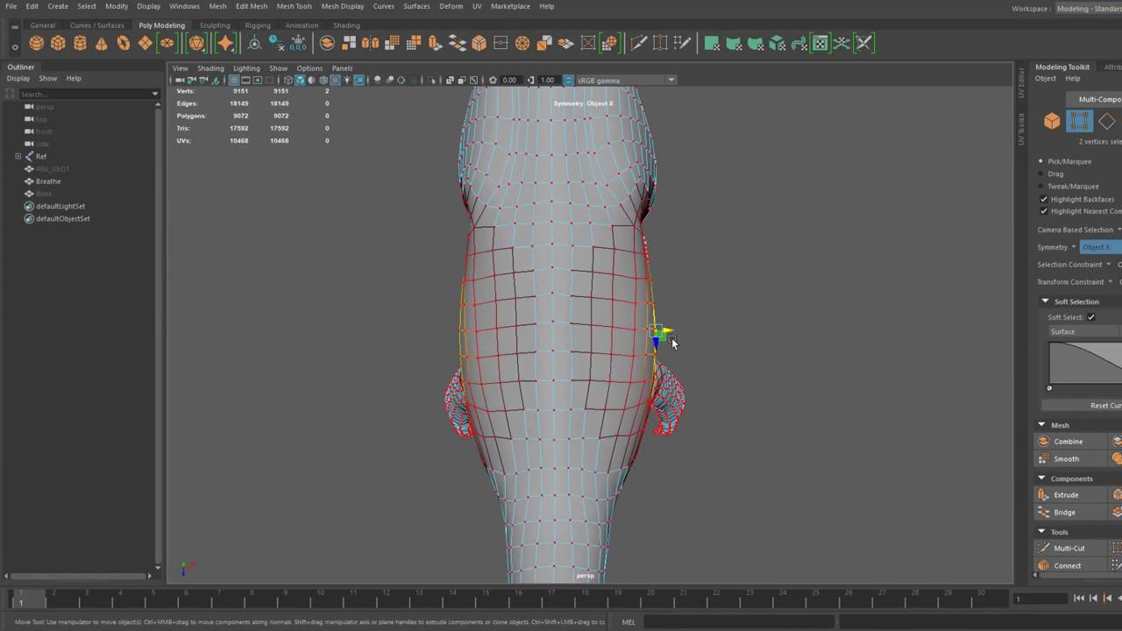
mouse_move(672, 332)
left_mouse_down()
mouse_move(665, 325)
mouse_move(676, 325)
left_mouse_up()
Select the vertices under the chest, adjust the soft-selection falloff radius, and pull the chest underside downward.
left_click_drag(614, 360, 552, 331, "alt")
left_click(572, 282)
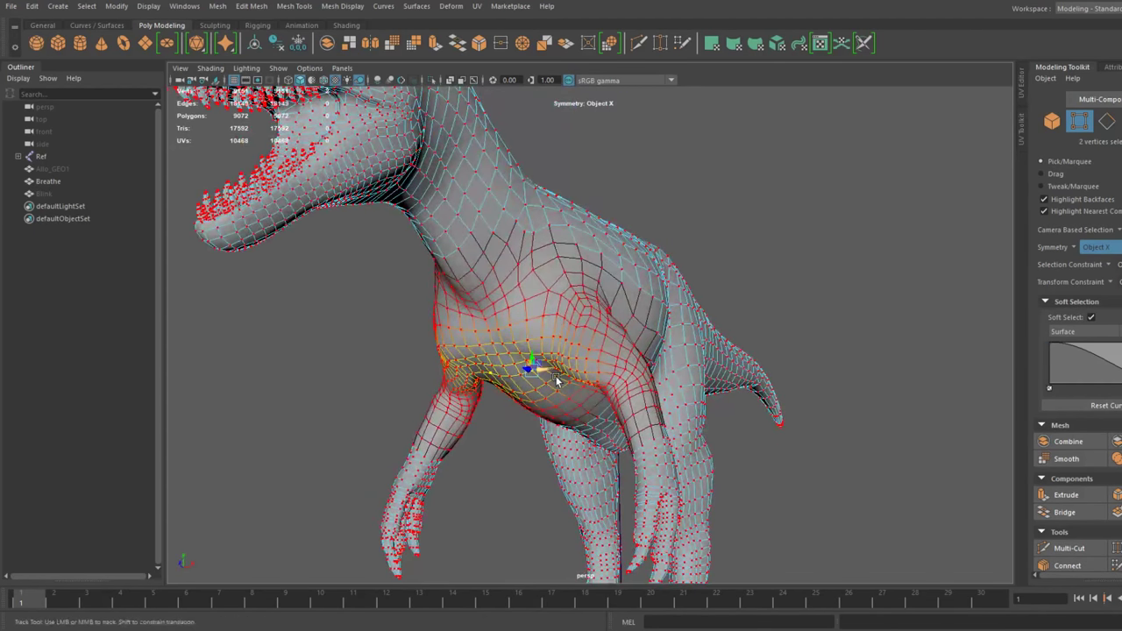
left_click_drag(556, 376, 568, 341, "alt")
scroll(569, 340, "up", 2)
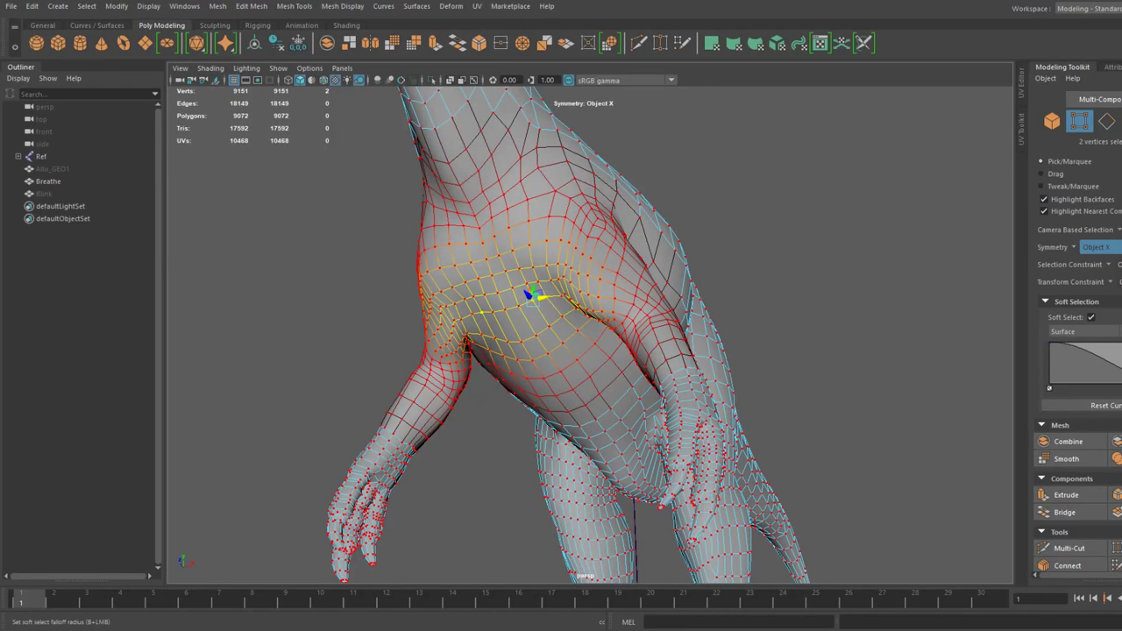
left_click_drag(707, 249, 589, 284)
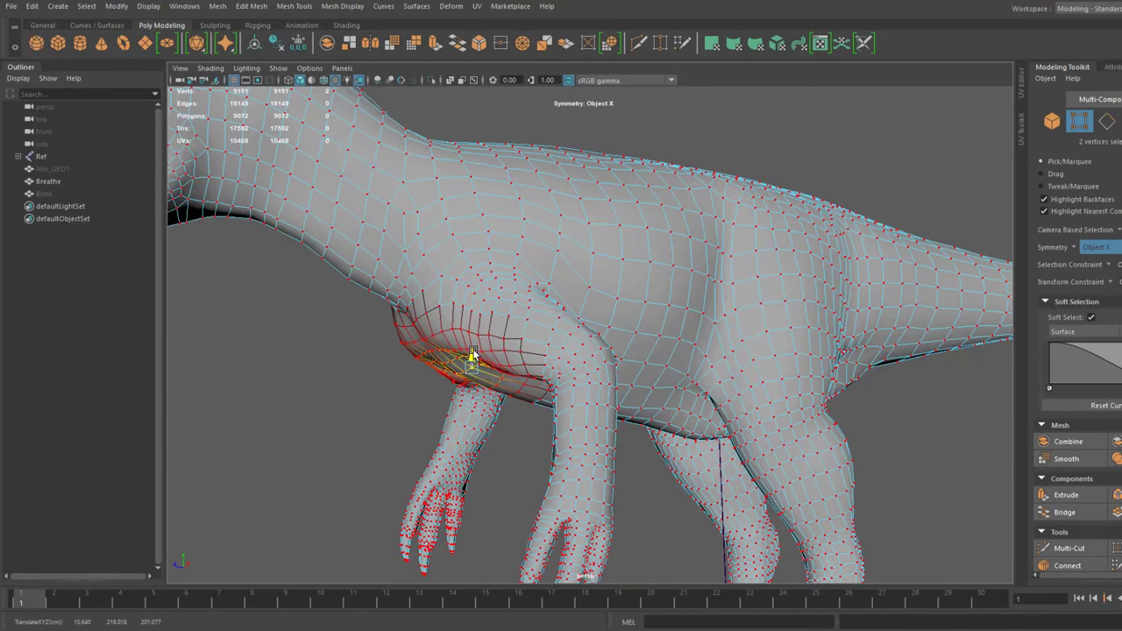
left_click_drag(478, 355, 399, 344, "alt")
Pull the belly vertices behind the arms downward with soft selection to expand the lower torso.
left_click(551, 409)
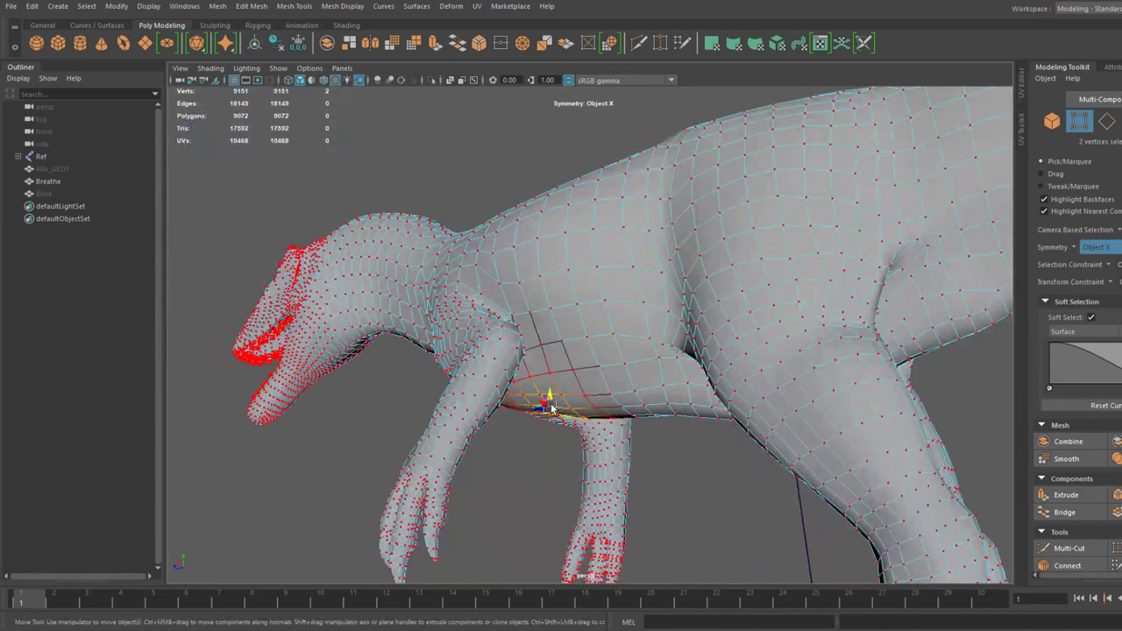
left_click_drag(552, 391, 584, 413)
left_click(605, 396)
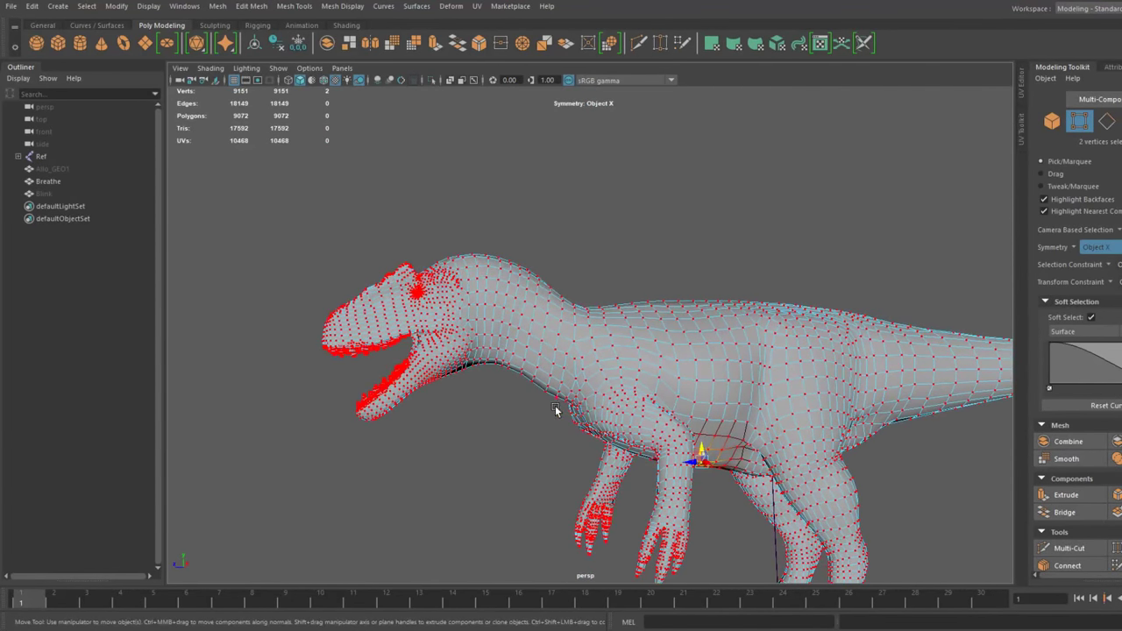
scroll(558, 411, "up", 2)
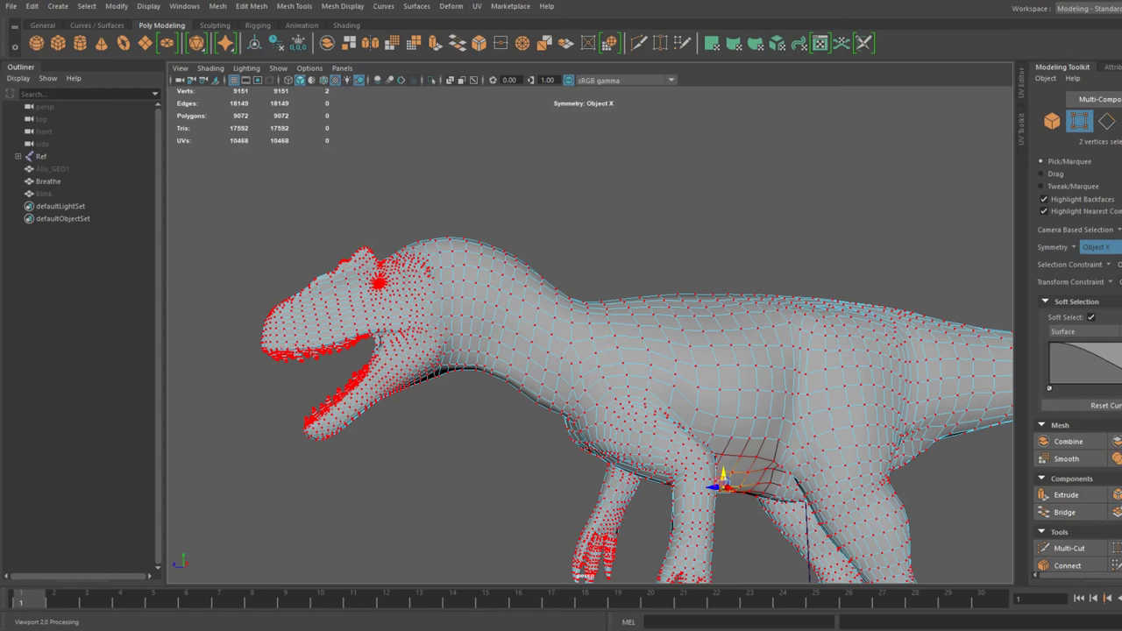
mouse_move(395, 334)
left_mouse_down("alt")
mouse_move(508, 333)
mouse_move(469, 307)
mouse_move(411, 329)
mouse_move(394, 317)
mouse_move(375, 326)
left_mouse_up("alt")
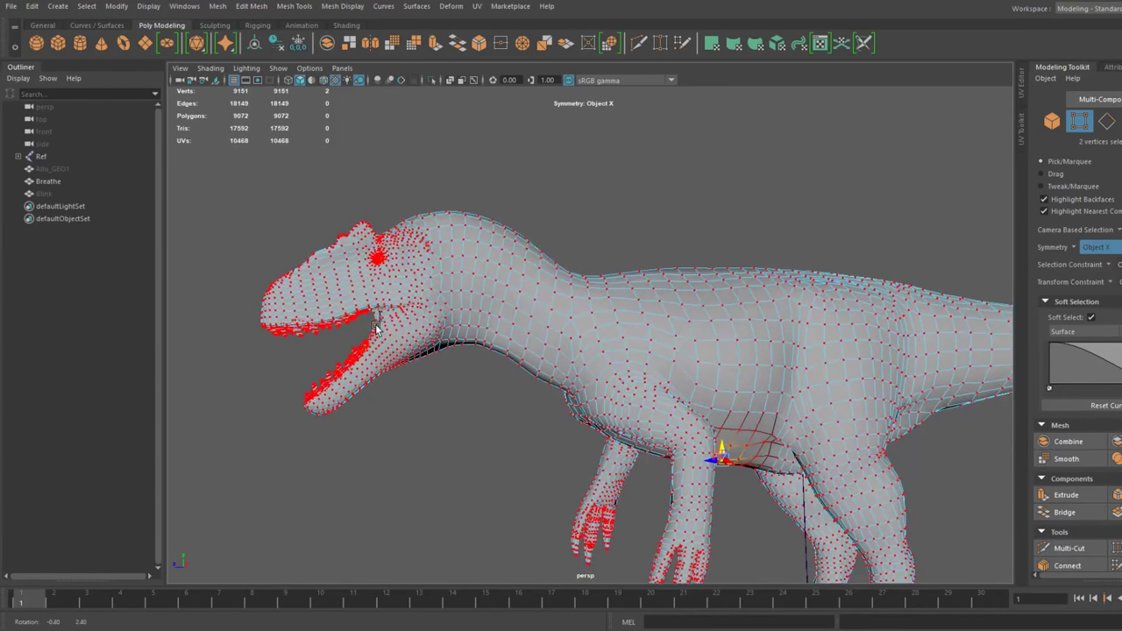
Unhide the original Allo_GEO1 mesh alongside the Breathe mesh.
left_click(49, 181)
left_click(53, 194, "ctrl")
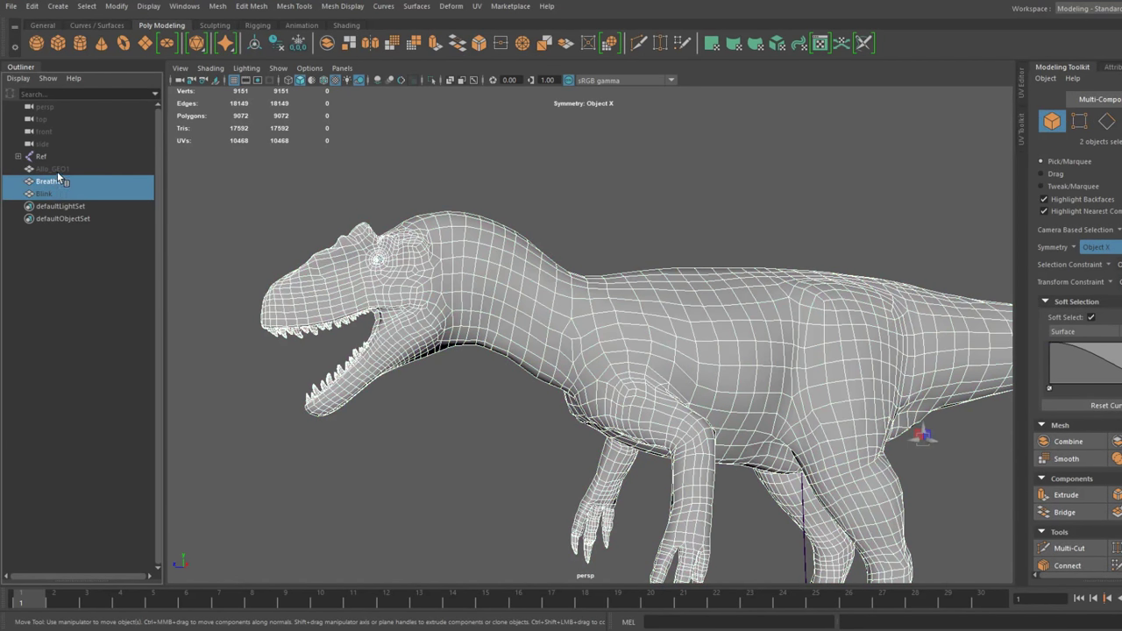
left_click(56, 168, "ctrl")
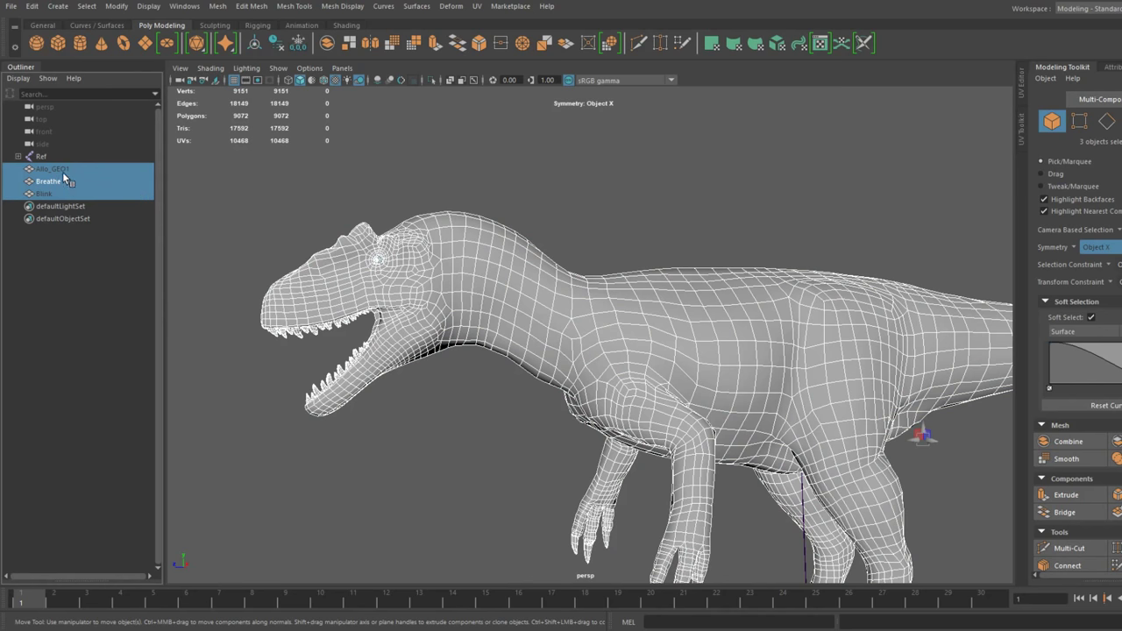
left_click(62, 170)
key("shift+h")
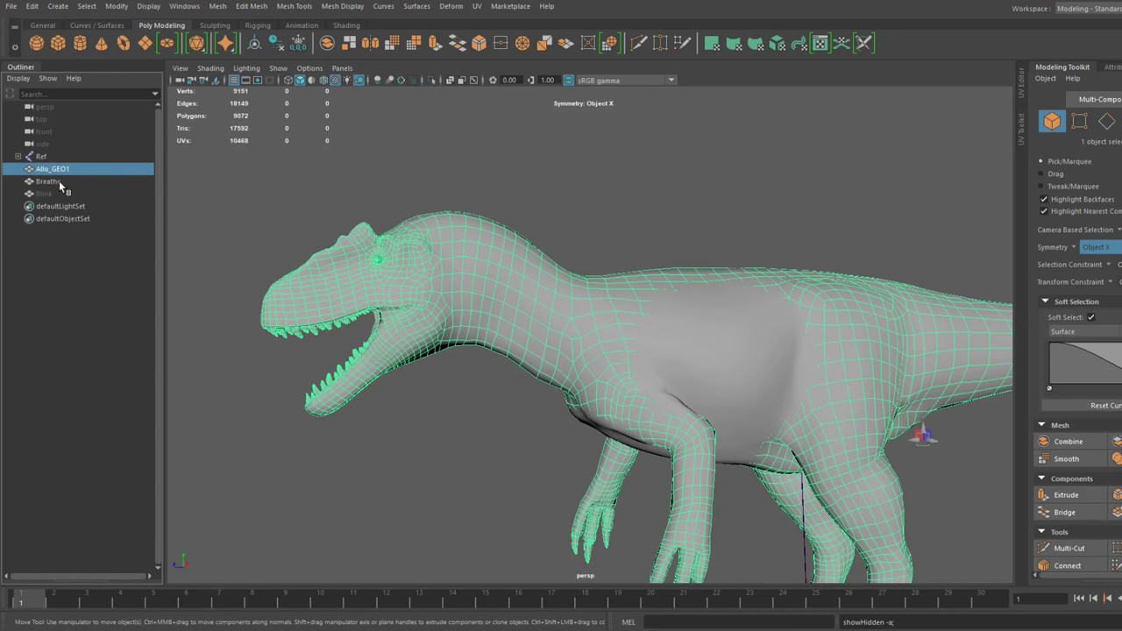
Unhide Blink, select Blink and Breathe with Allo_GEO1 last, and switch to the Animation workspace.
left_click(54, 193)
key("shift+h")
left_click(60, 182, "ctrl")
left_click(59, 170, "ctrl")
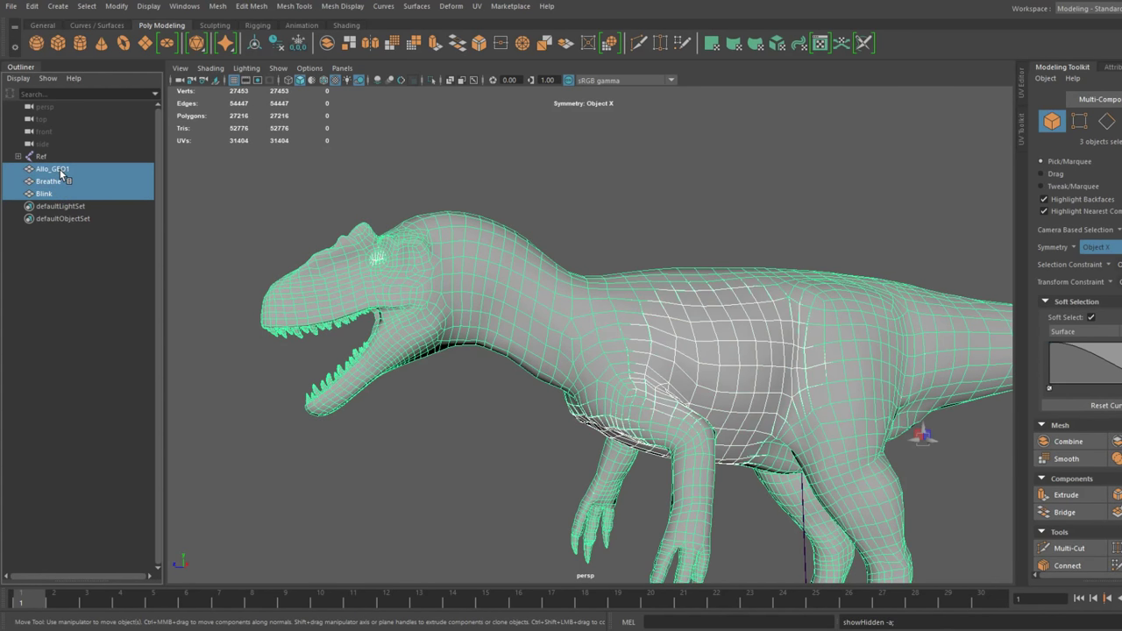
left_click(1071, 99)
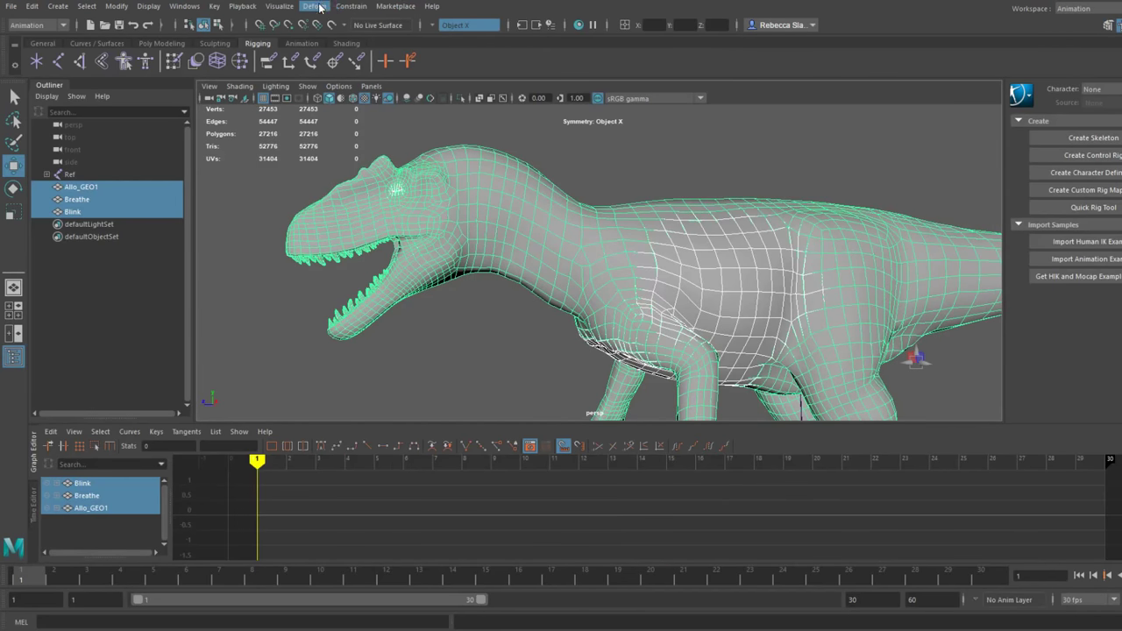
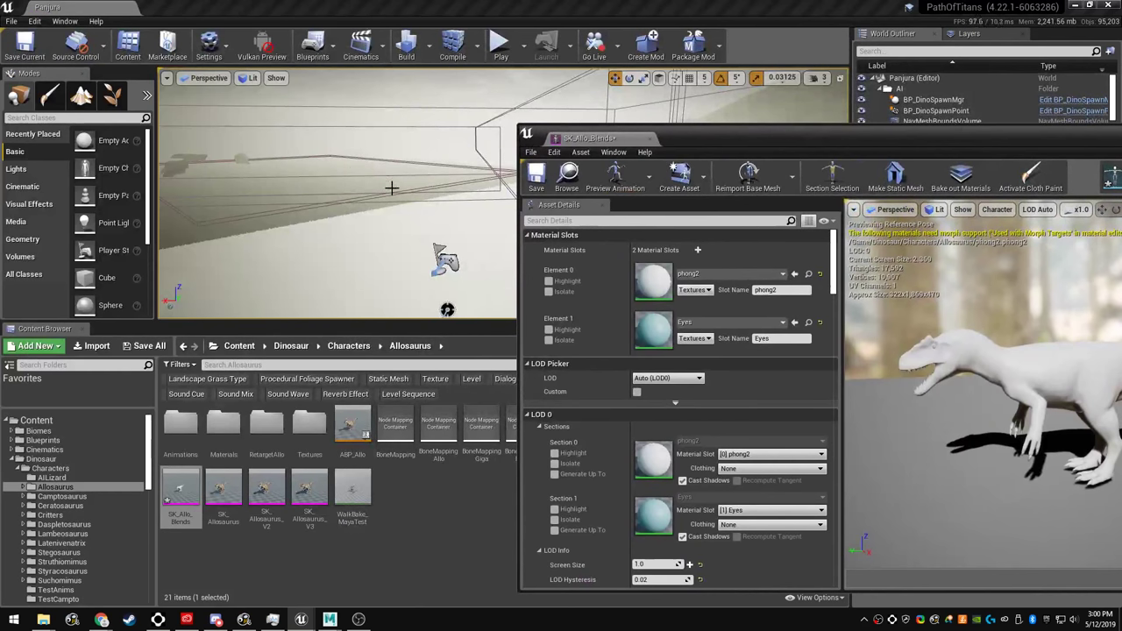
In Unreal Editor, load the output_x01_y03 sublevel and close the Levels window.
left_click(66, 21)
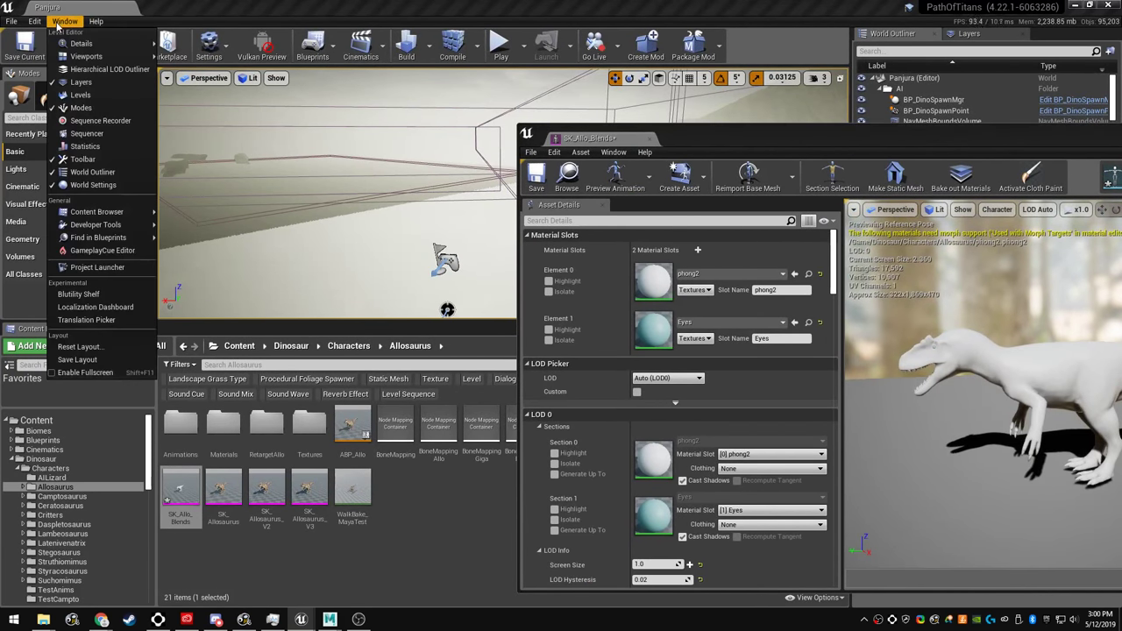
left_click(88, 99)
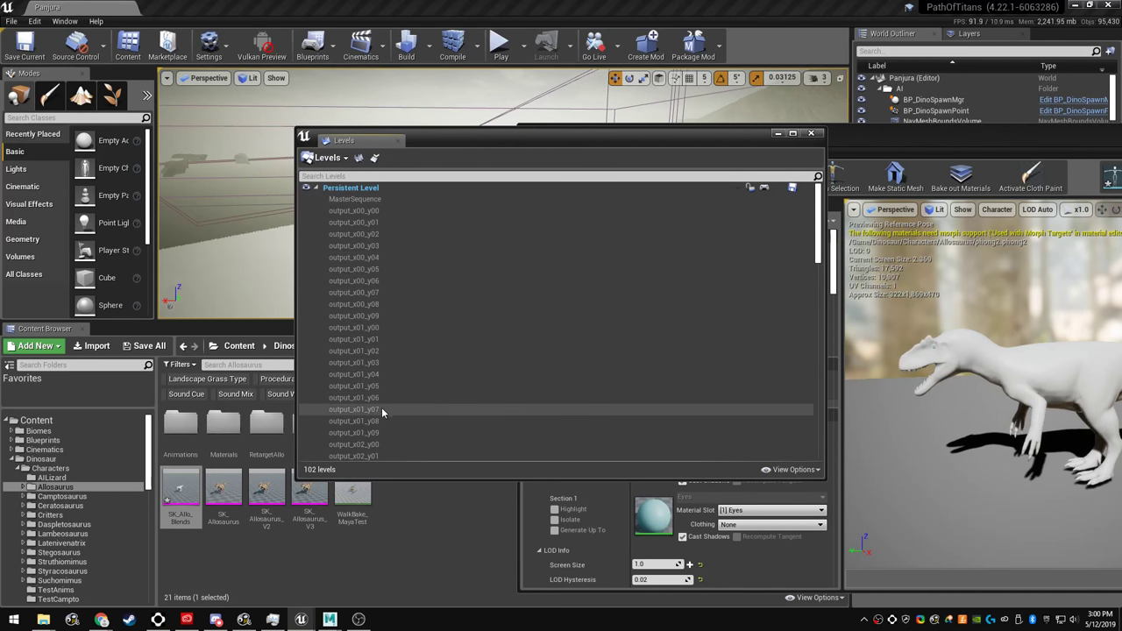
left_click(377, 362)
right_click(377, 362)
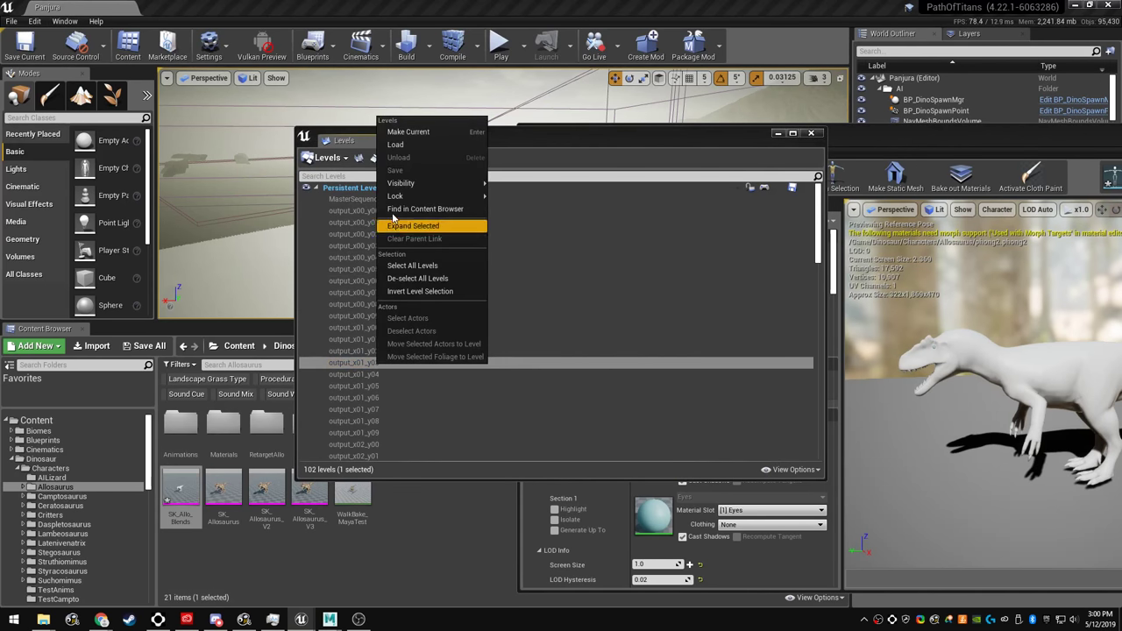
left_click(396, 144)
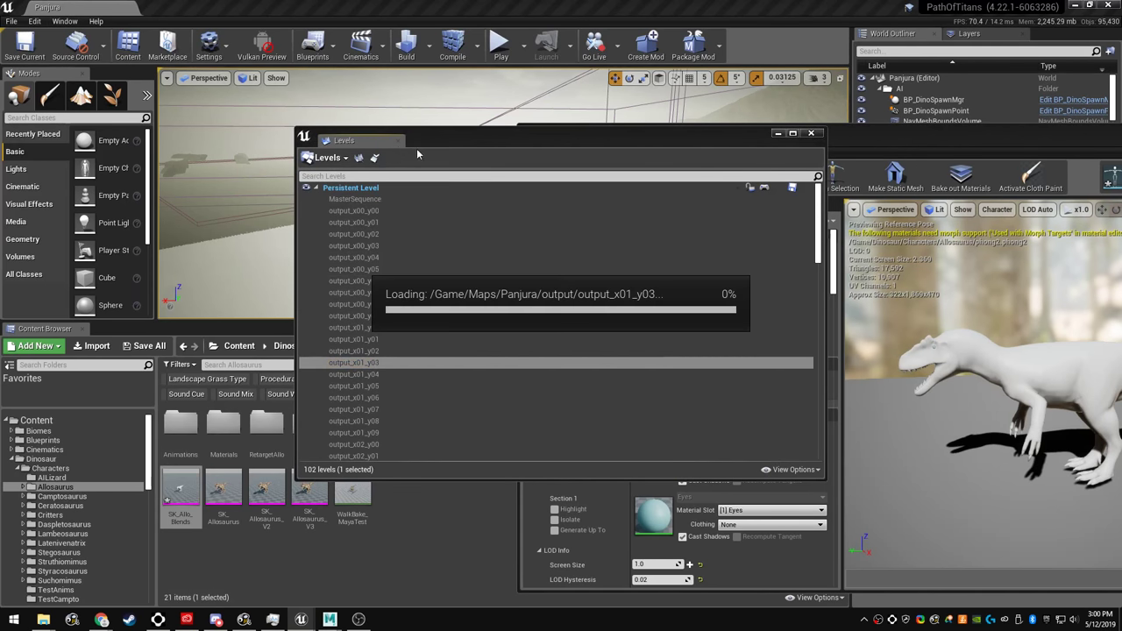
left_click(811, 133)
Place SK_Allo_Blends and SK_Allosaurus side by side in the level for comparison and delete both.
left_click_drag(690, 135, 932, 143)
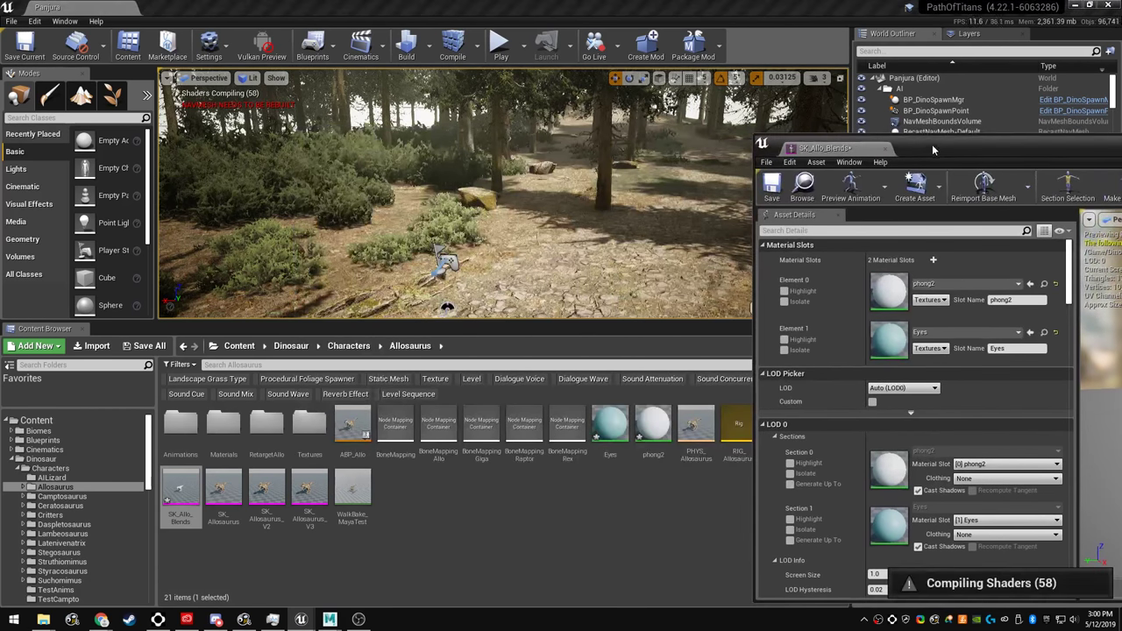
left_click(802, 184)
left_click_drag(181, 492, 506, 249)
left_click_drag(223, 491, 450, 263)
right_click_drag(450, 263, 653, 248)
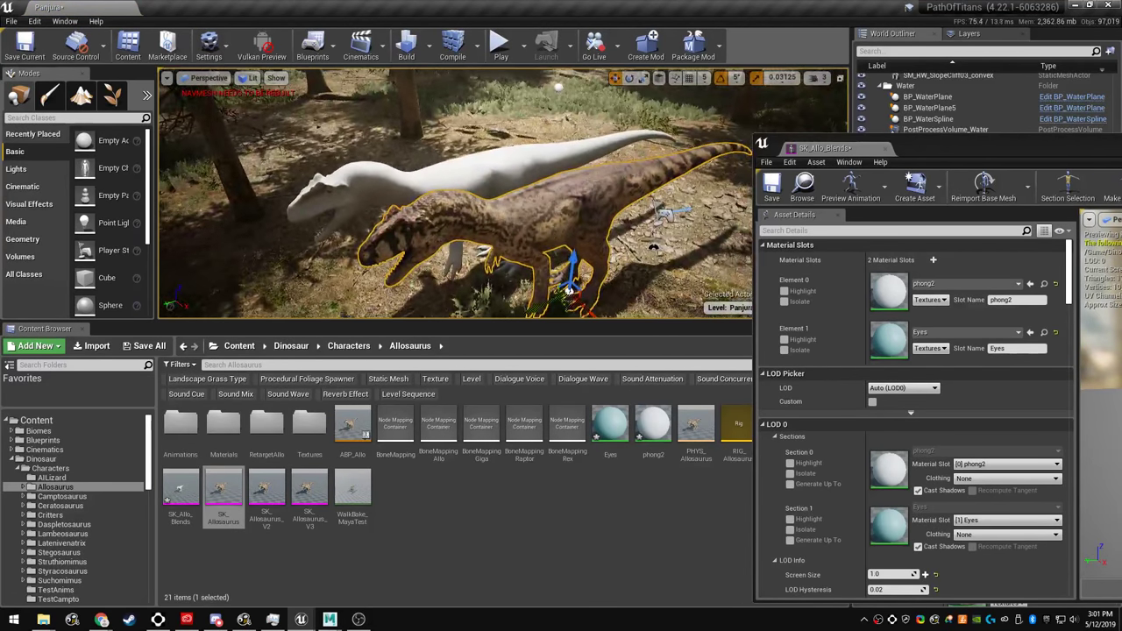
right_click_drag(501, 172, 501, 173)
key("Delete")
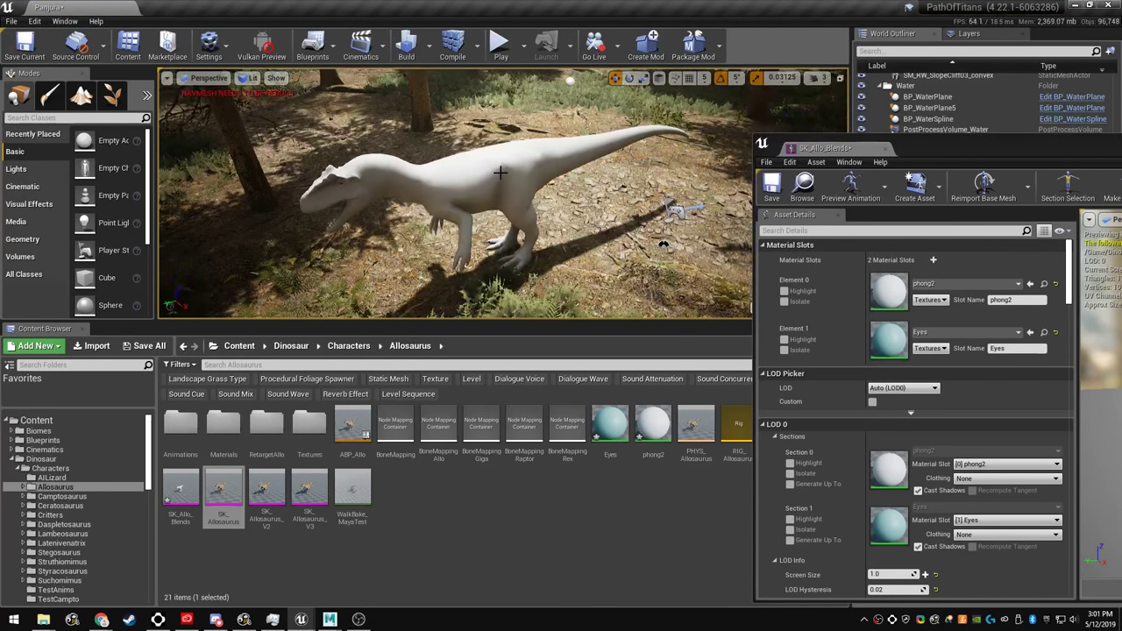
key("Delete")
left_click(183, 489)
right_click(182, 491)
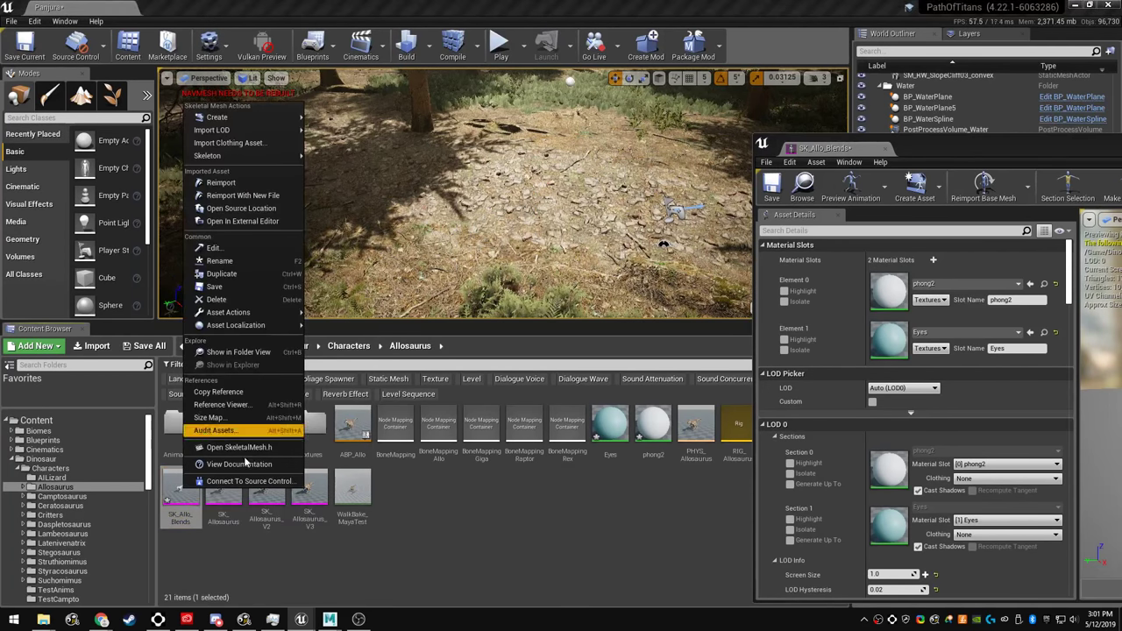
left_click(196, 504)
key("w")
left_click(194, 504)
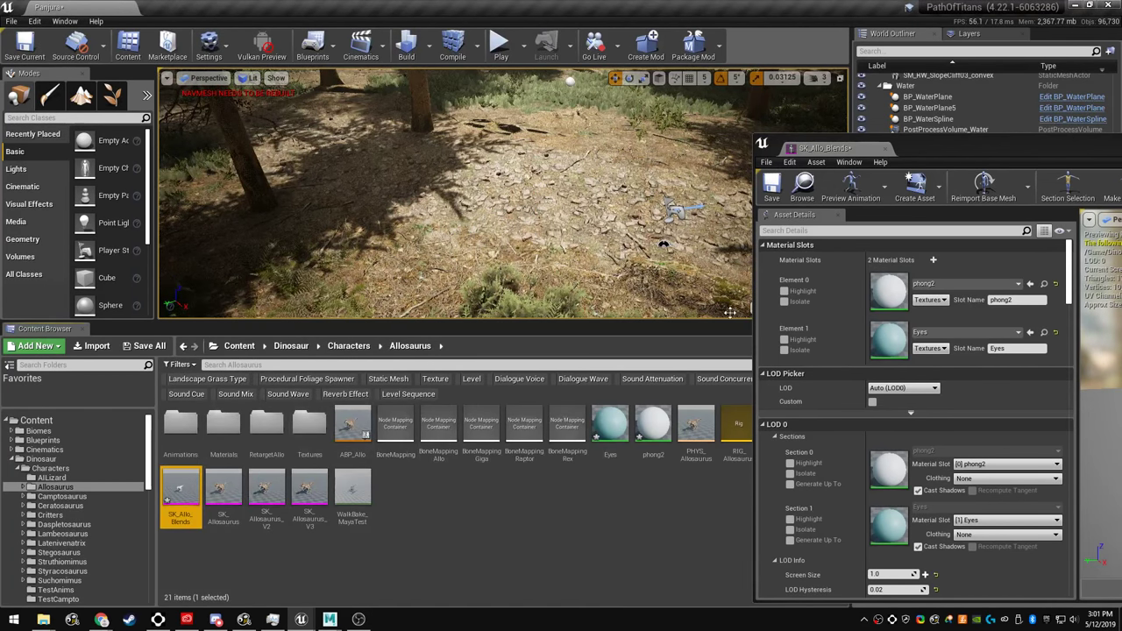
Rename the first material slot of SK_Allo_Blends as Skin.
left_click_drag(939, 165, 684, 75)
scroll(695, 356, "down", 6)
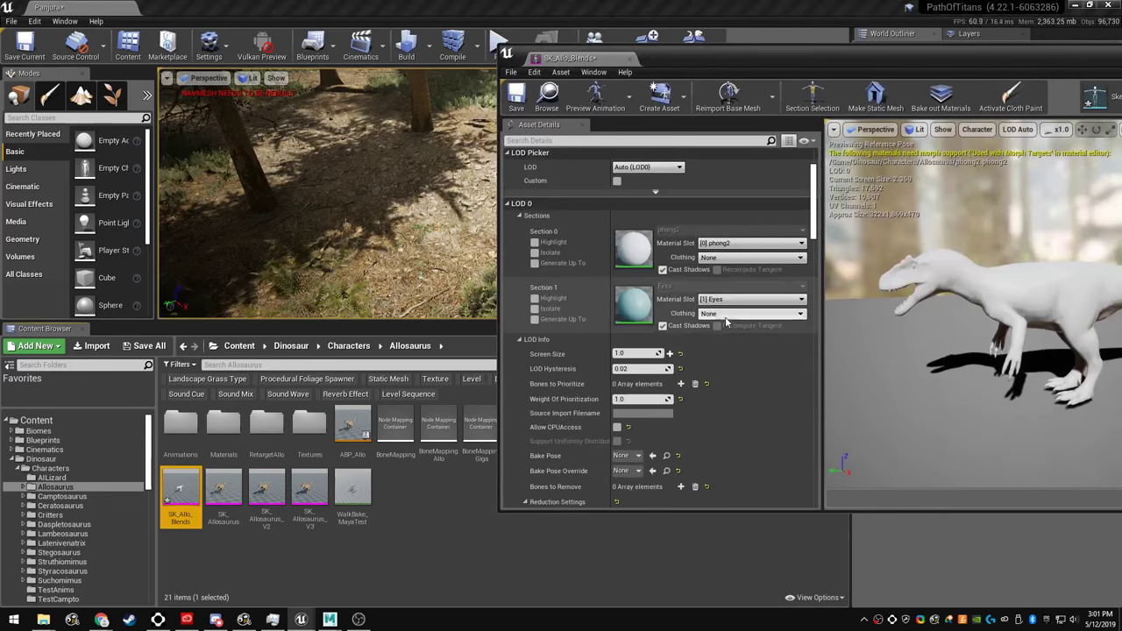
scroll(695, 356, "up", 8)
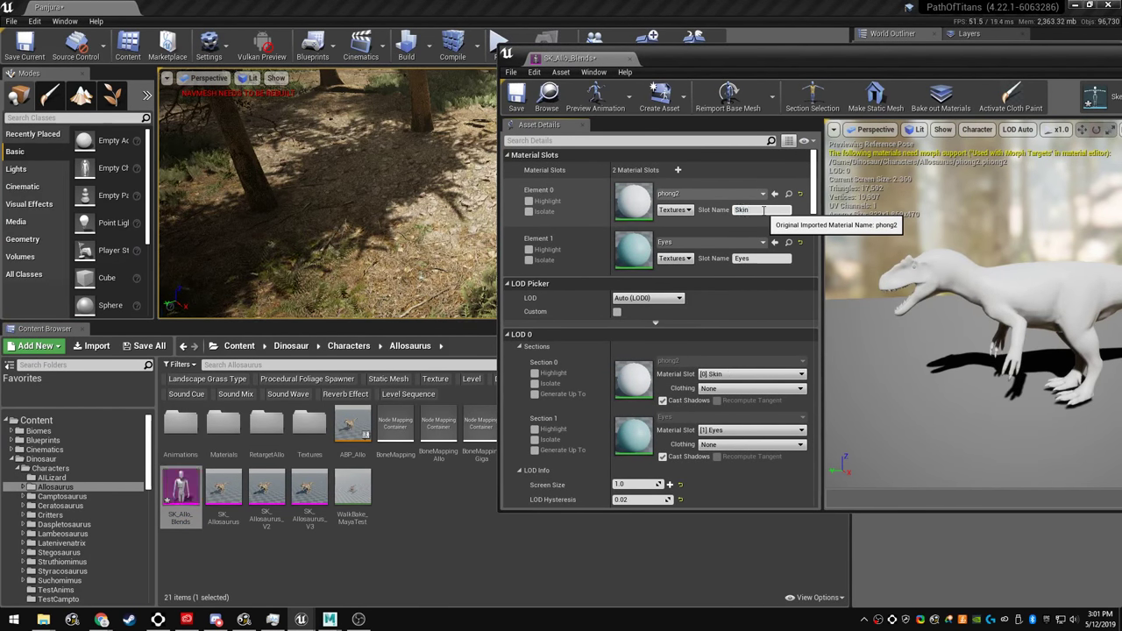
Assign MI_Allo_Base to the Skin slot and MI_Allo_Eye to the Eyes slot of SK_Allo_Blends.
left_click_drag(651, 61, 788, 94)
double_click(223, 425)
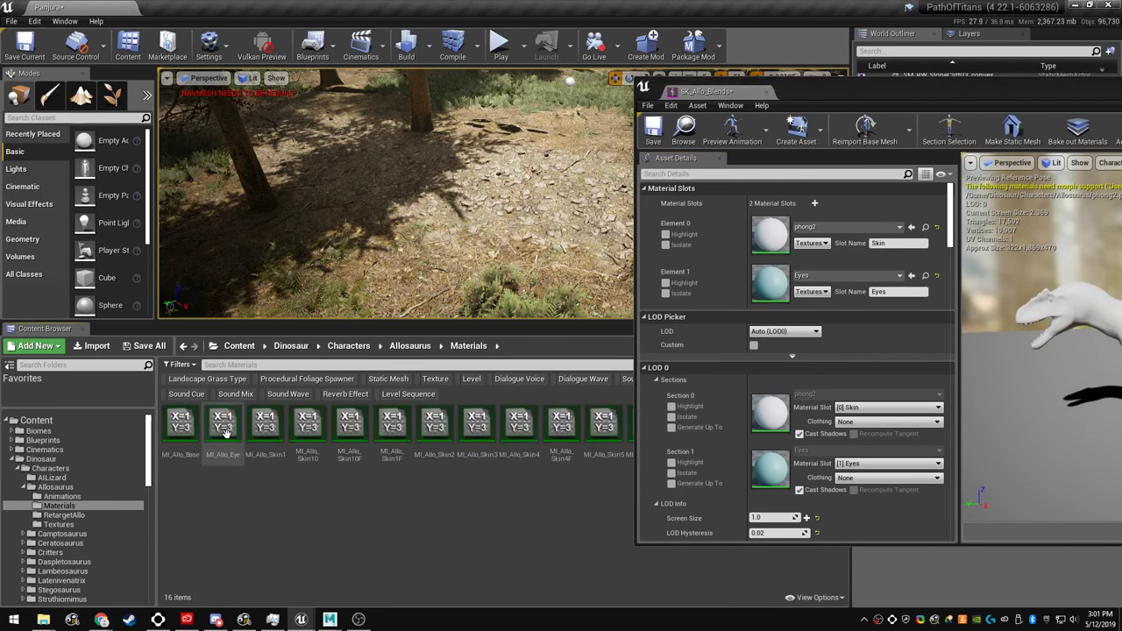
left_click(915, 228)
left_click(223, 425)
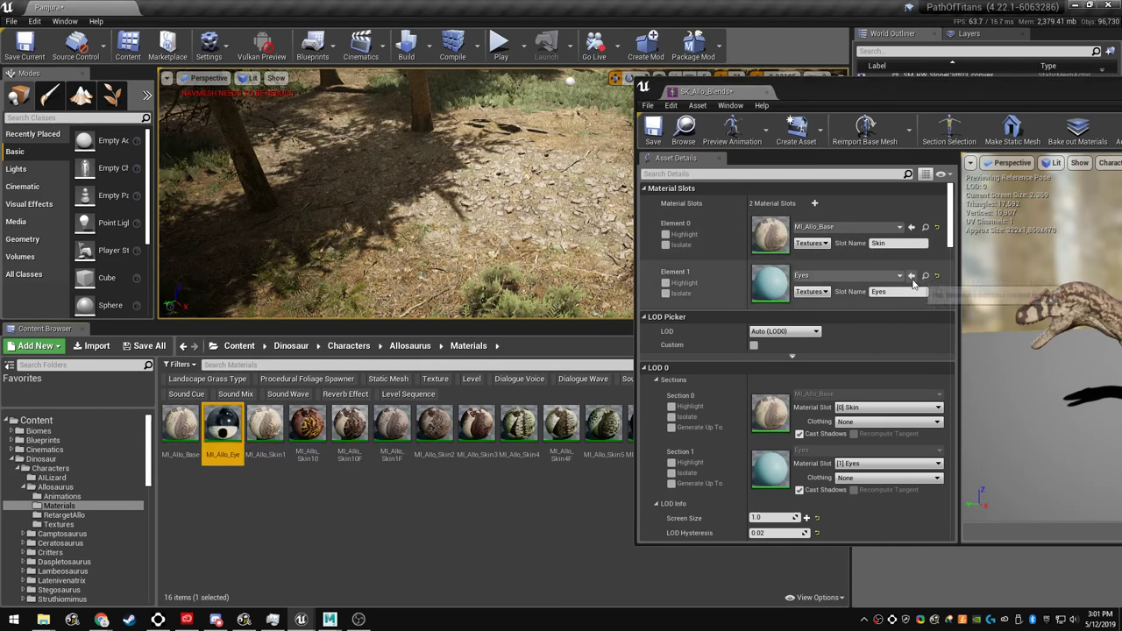
left_click(912, 276)
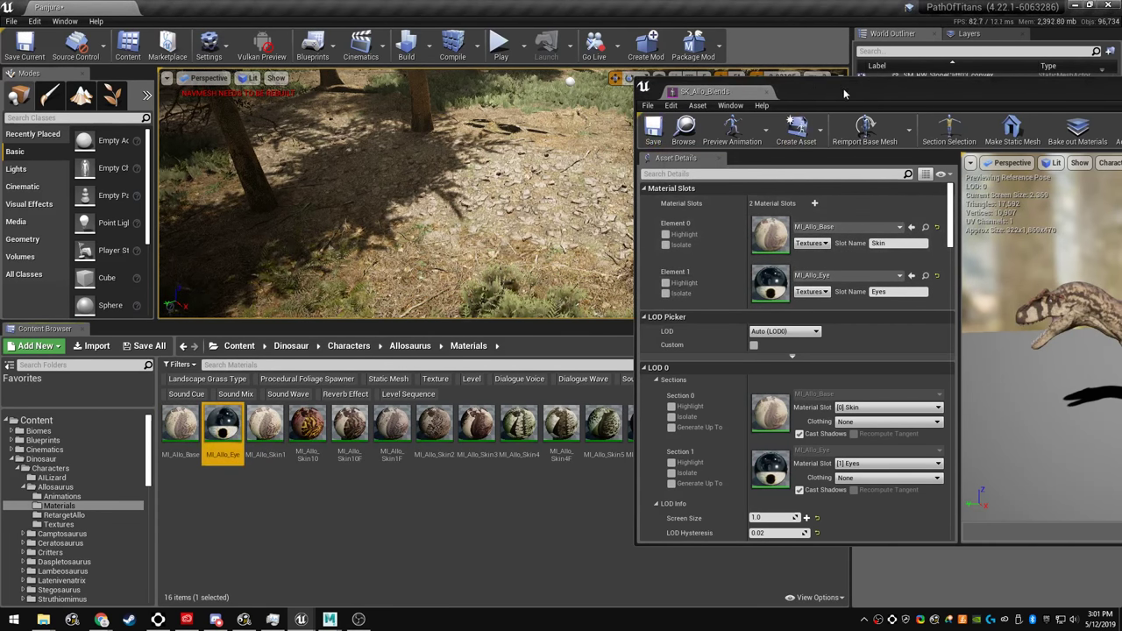
Preview the Blink morph target at different weights around the Allosaurus's eye.
left_click_drag(844, 93, 255, 80)
right_click_drag(532, 318, 576, 321)
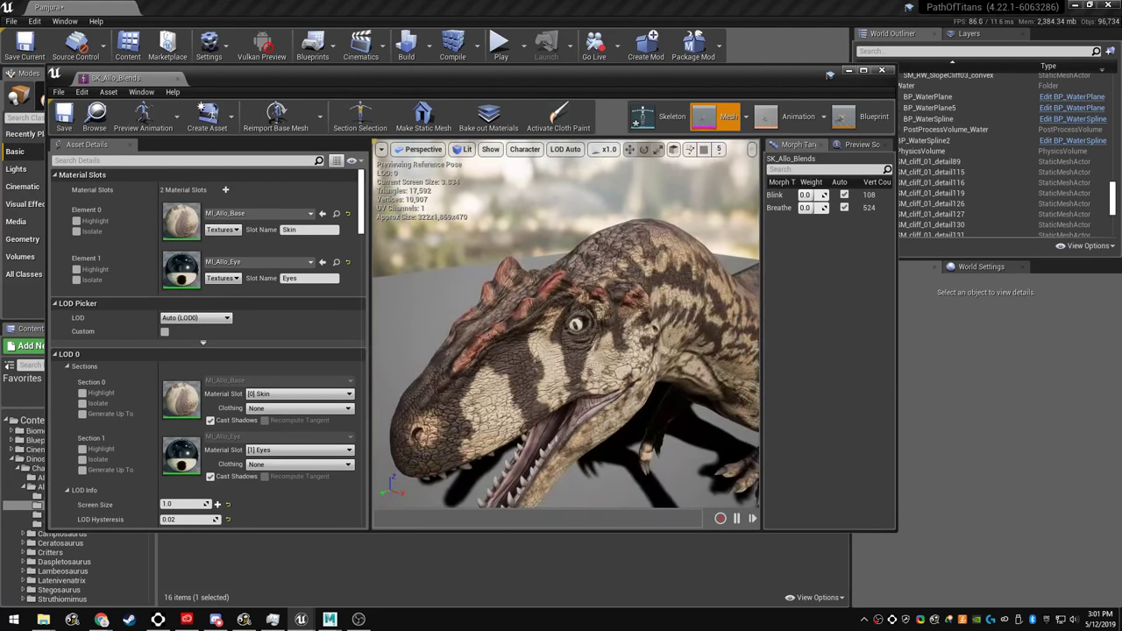
scroll(577, 321, "up", 5)
scroll(576, 321, "down", 3)
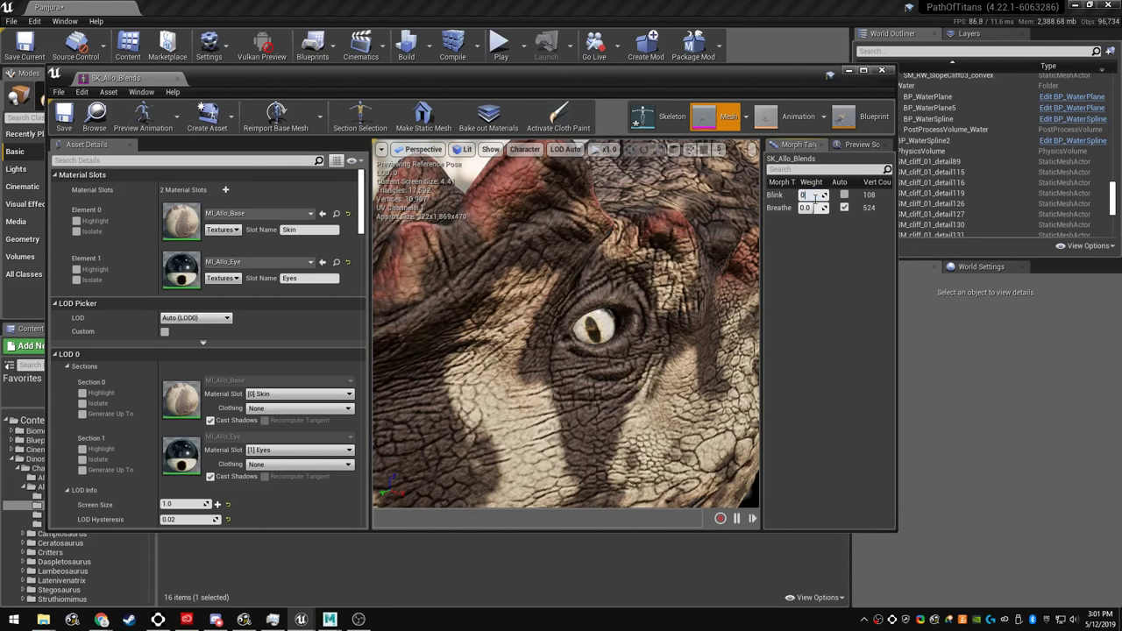
mouse_move(643, 299)
right_mouse_down()
mouse_move(491, 303)
mouse_move(614, 315)
mouse_move(644, 300)
right_mouse_up()
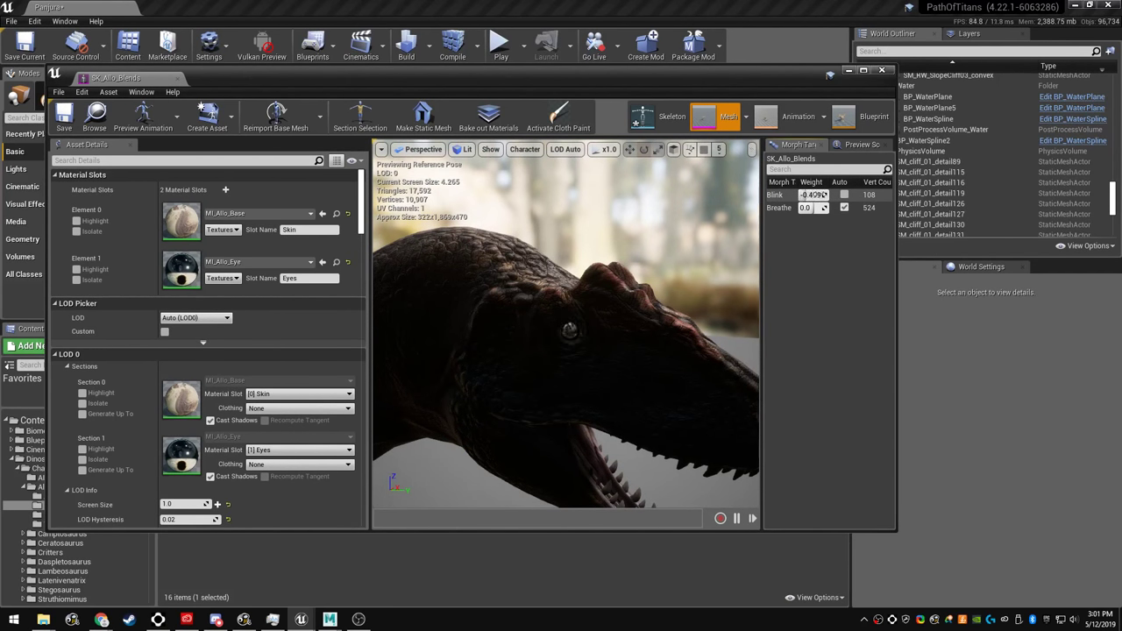
right_click_drag(649, 294, 582, 302)
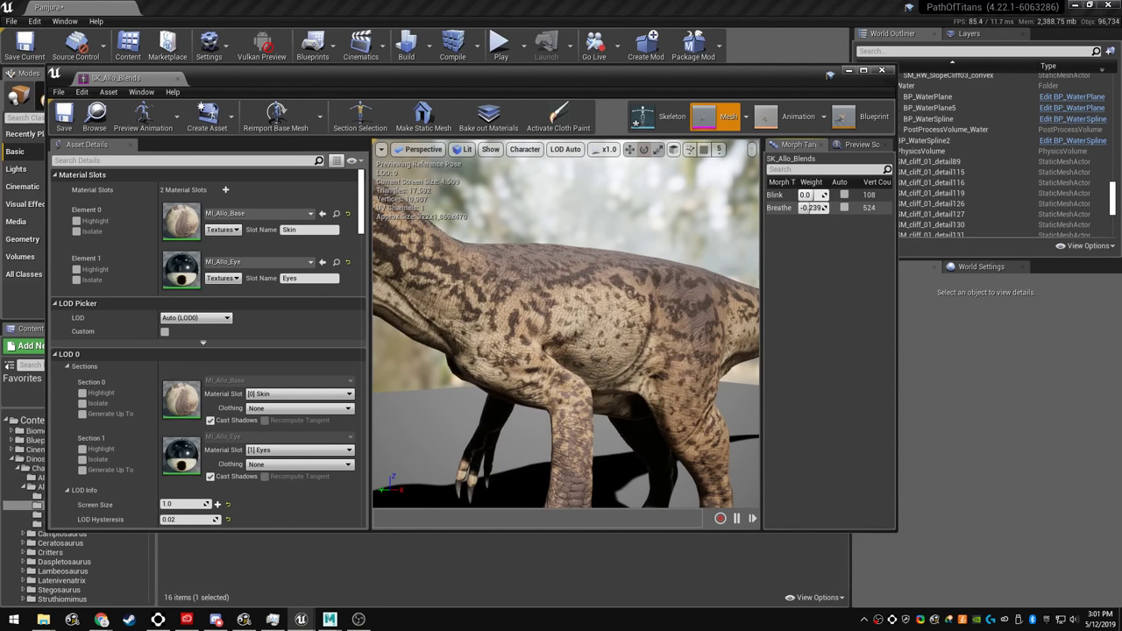
Preview the Breathe morph target on the body, reset its weight to 0.0 and save SK_Allo_Blends.
left_click_drag(811, 208, 801, 208)
right_click_drag(731, 261, 793, 355)
right_click_drag(561, 293, 587, 263)
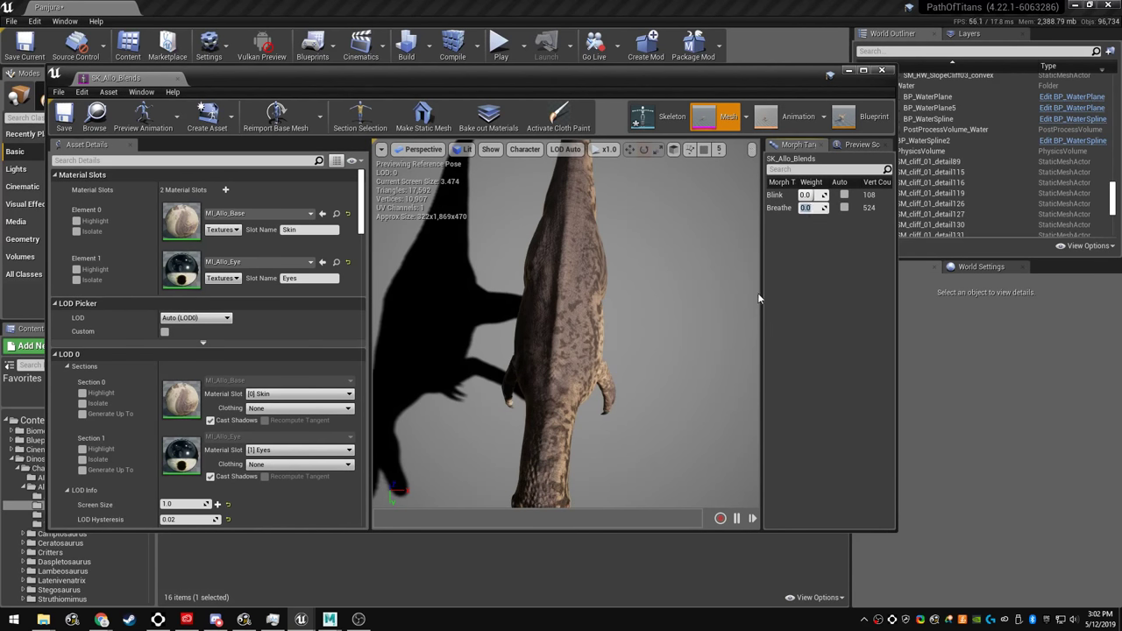
left_click_drag(566, 325, 632, 237, "alt")
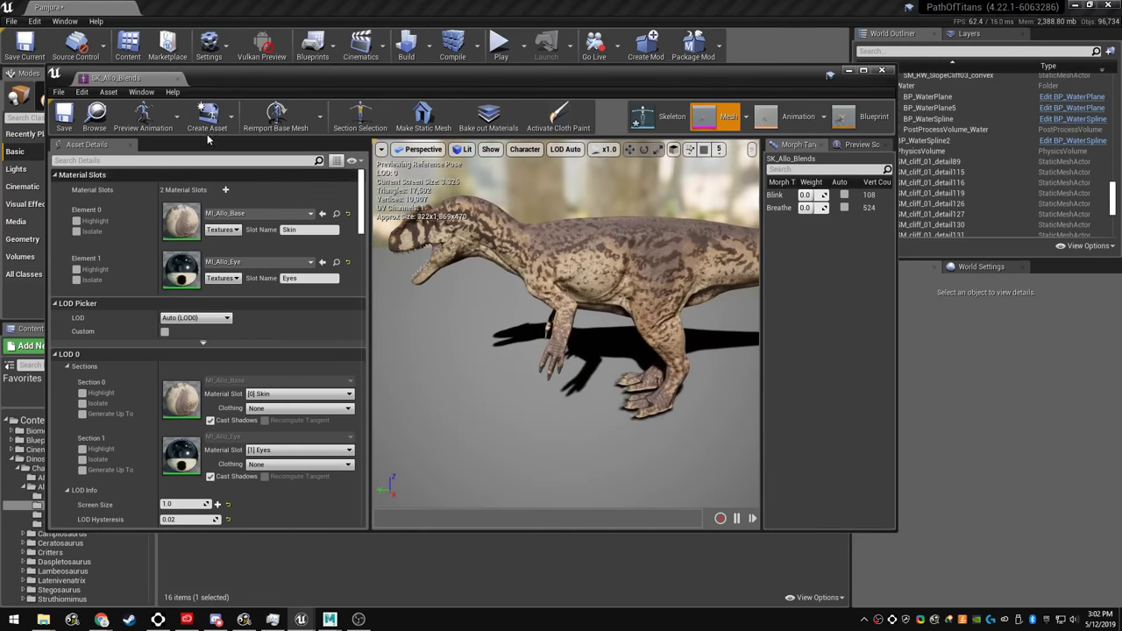
left_click(65, 117)
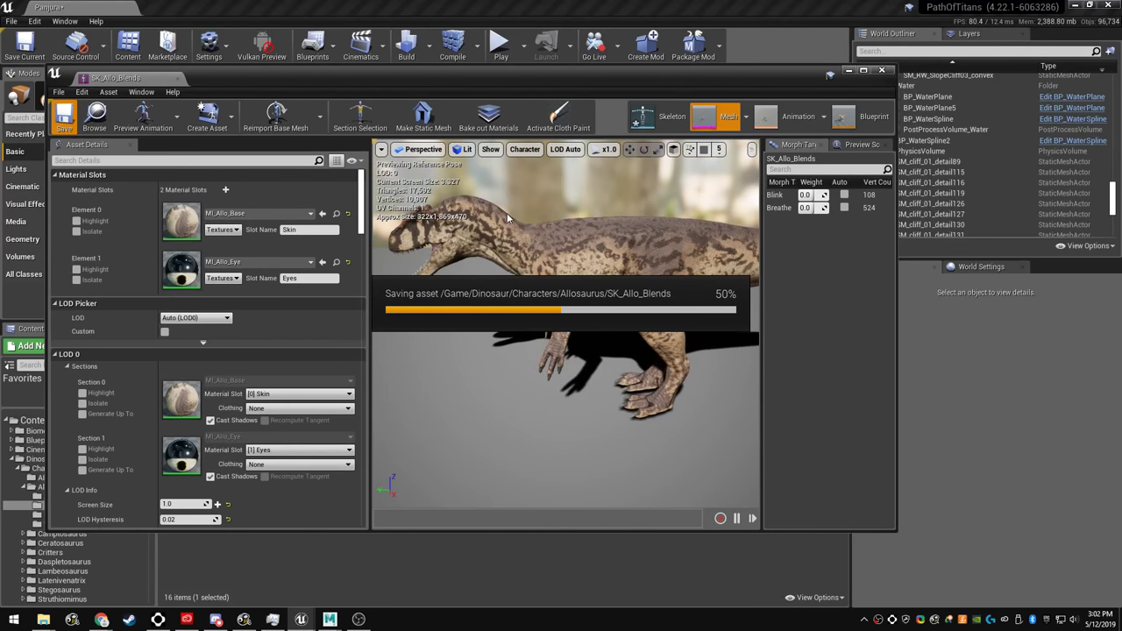
Open the SKEL_Allosaurus skeleton and set its preview mesh to SK_Allo_Blends.
left_click_drag(315, 80, 350, 567)
left_click(375, 162)
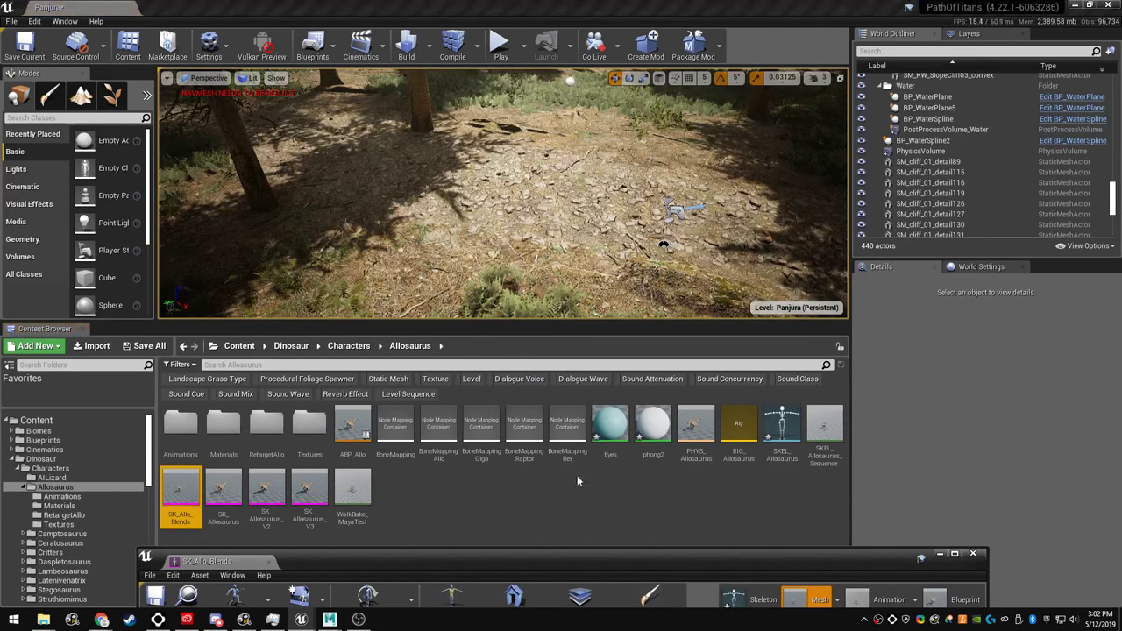
double_click(784, 430)
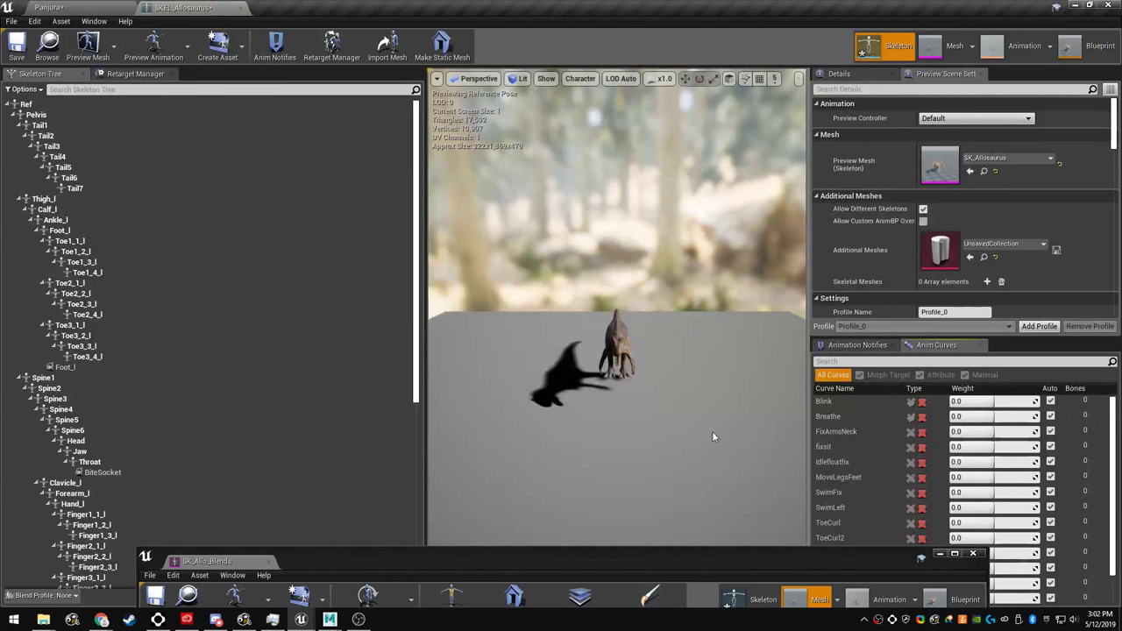
left_click(188, 597)
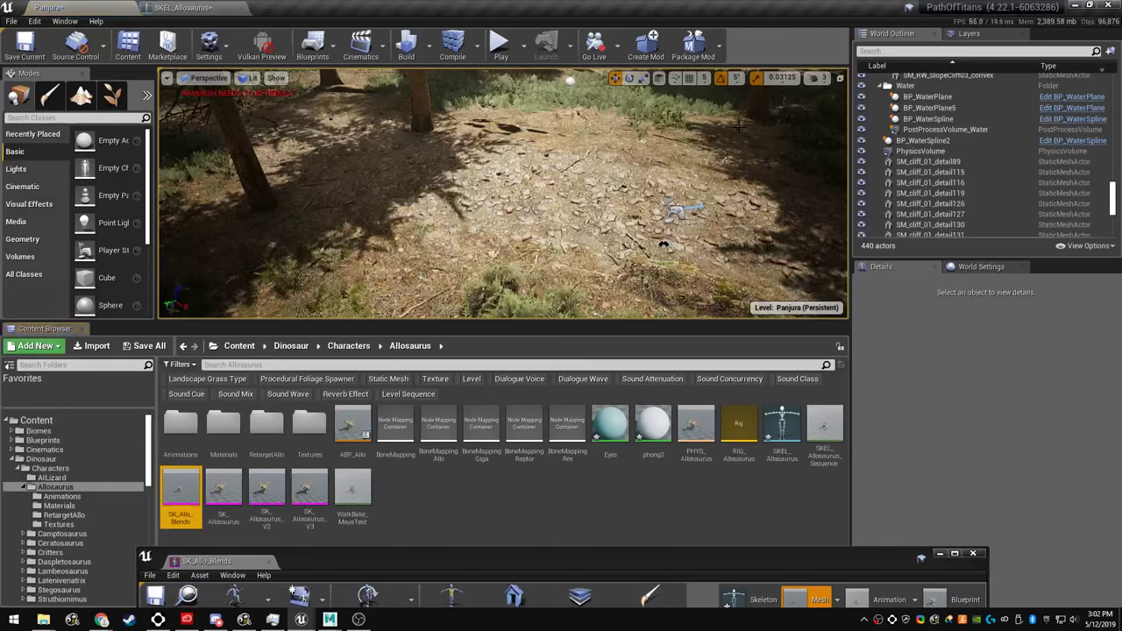
left_click_drag(187, 8, 336, 564)
left_click_drag(437, 555, 591, 87)
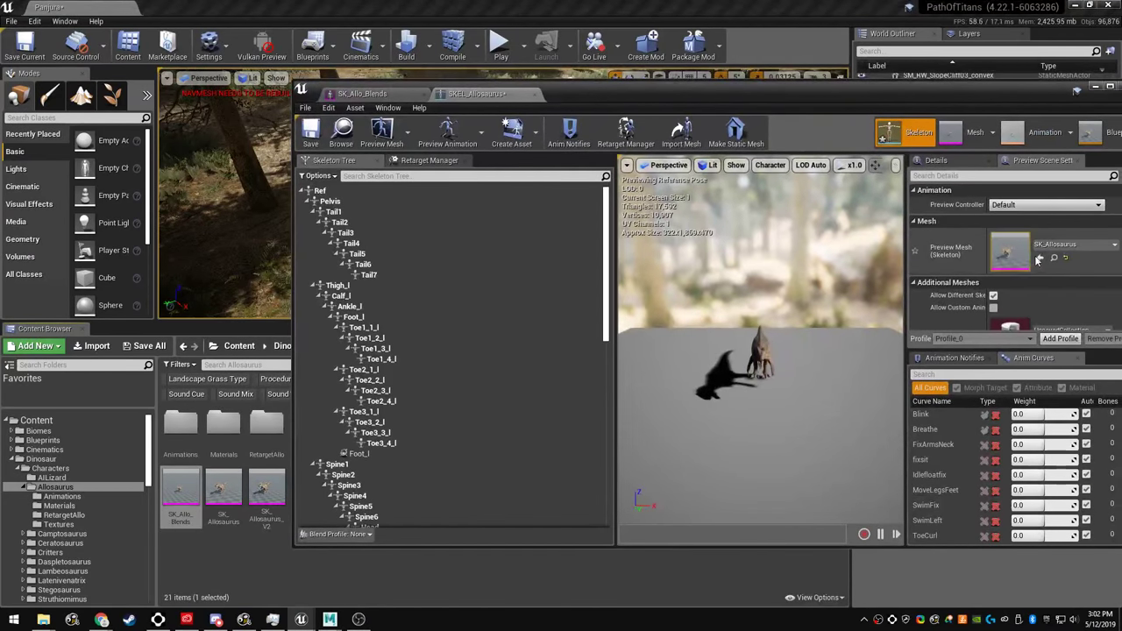
left_click(976, 262)
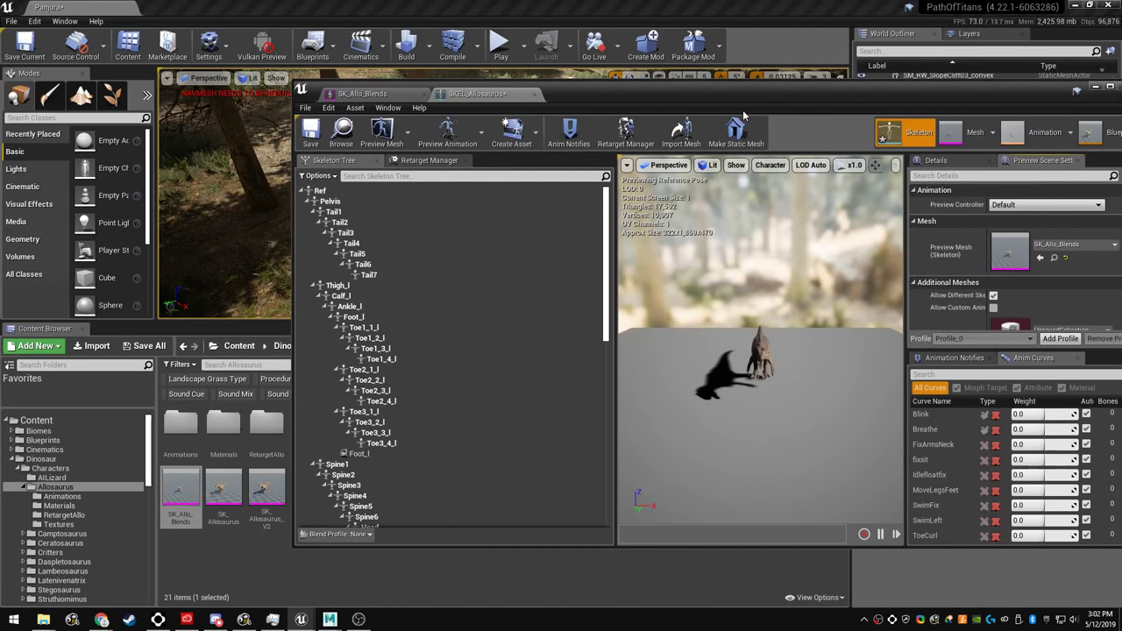
Delete the imported Eyes and phong2 materials from the Allosaurus folder.
left_click_drag(744, 114, 594, 572)
left_click(609, 430)
left_click(657, 430, "ctrl")
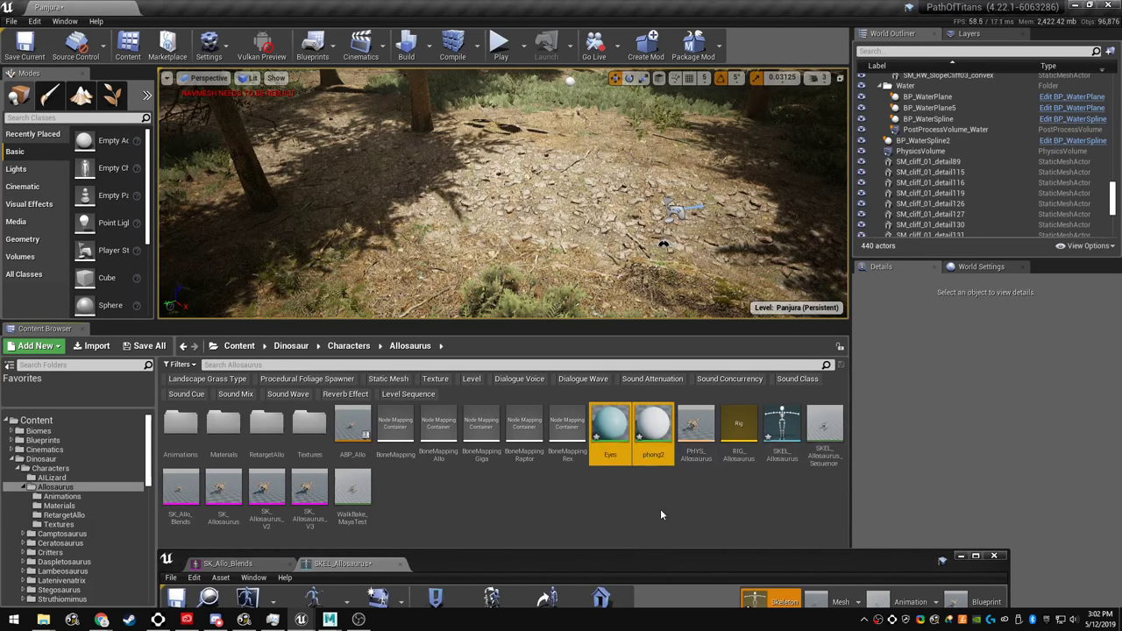
key("Delete")
left_click(478, 498)
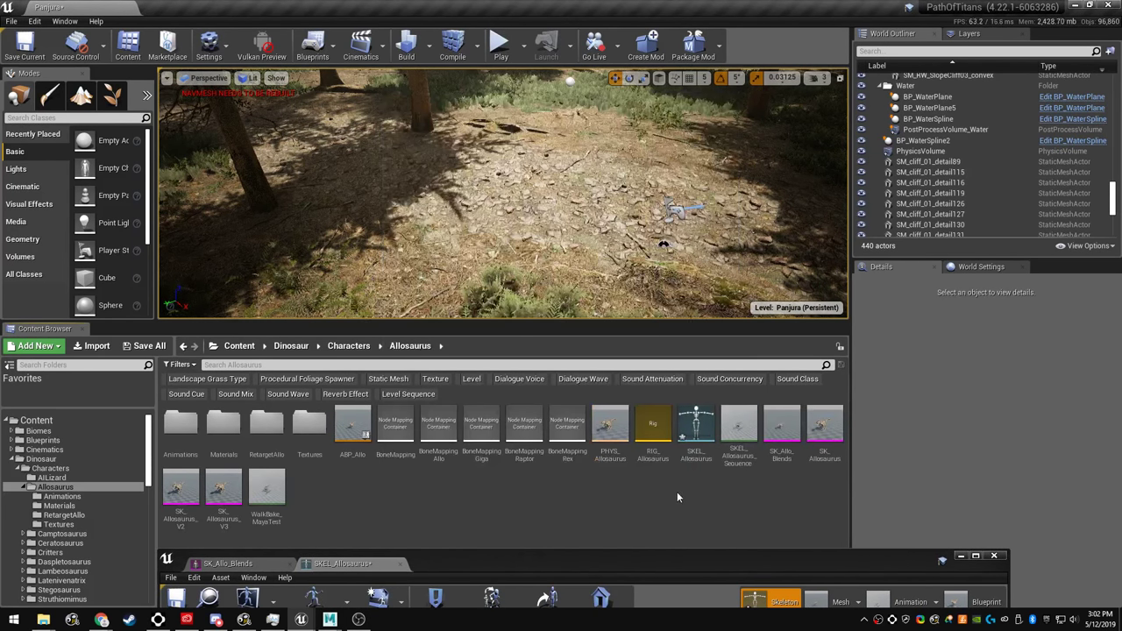
Set the physics asset of SK_Allo_Blends to PHYS_Allosaurus and save the mesh.
left_click(610, 425)
left_click_drag(552, 563, 938, 210)
left_click(616, 212)
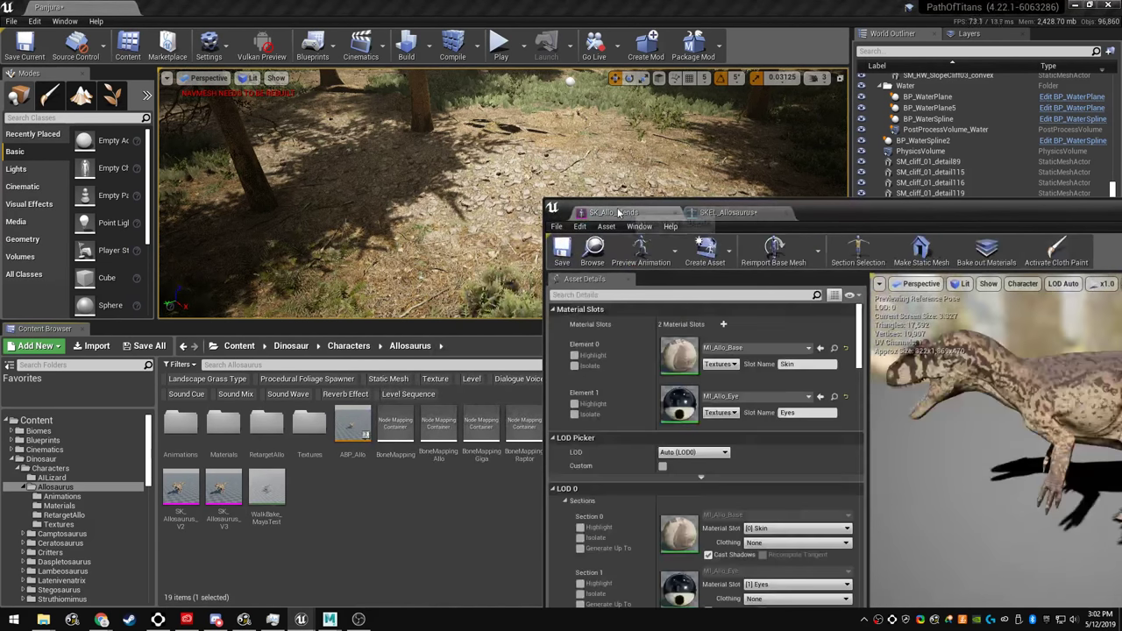
left_click_drag(849, 210, 929, 91)
scroll(822, 404, "down", 15)
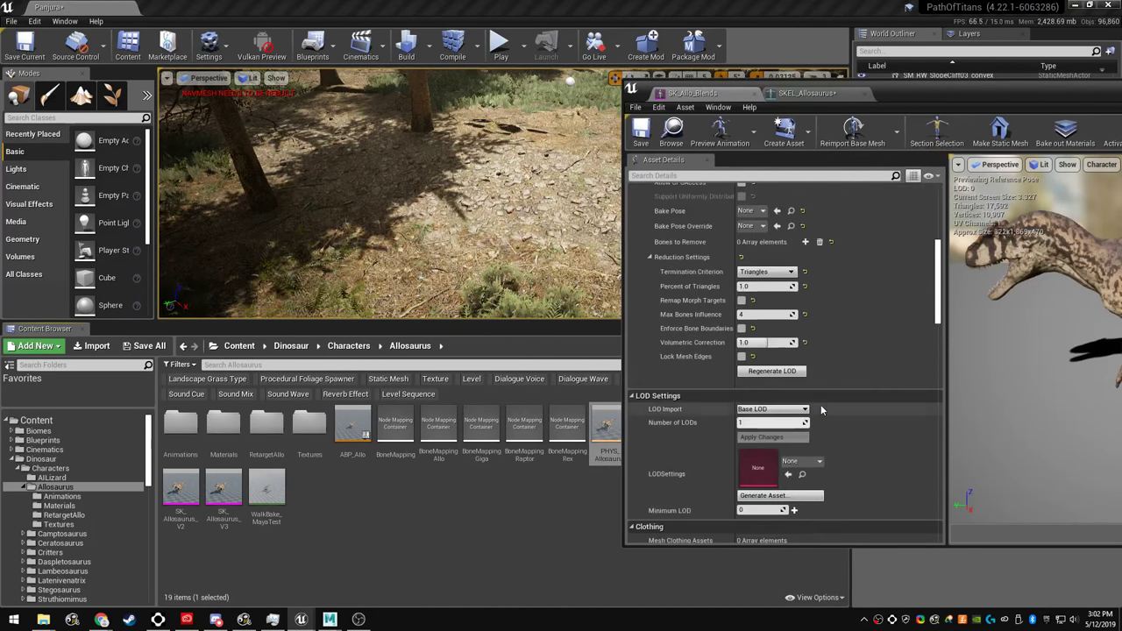
scroll(822, 405, "down", 10)
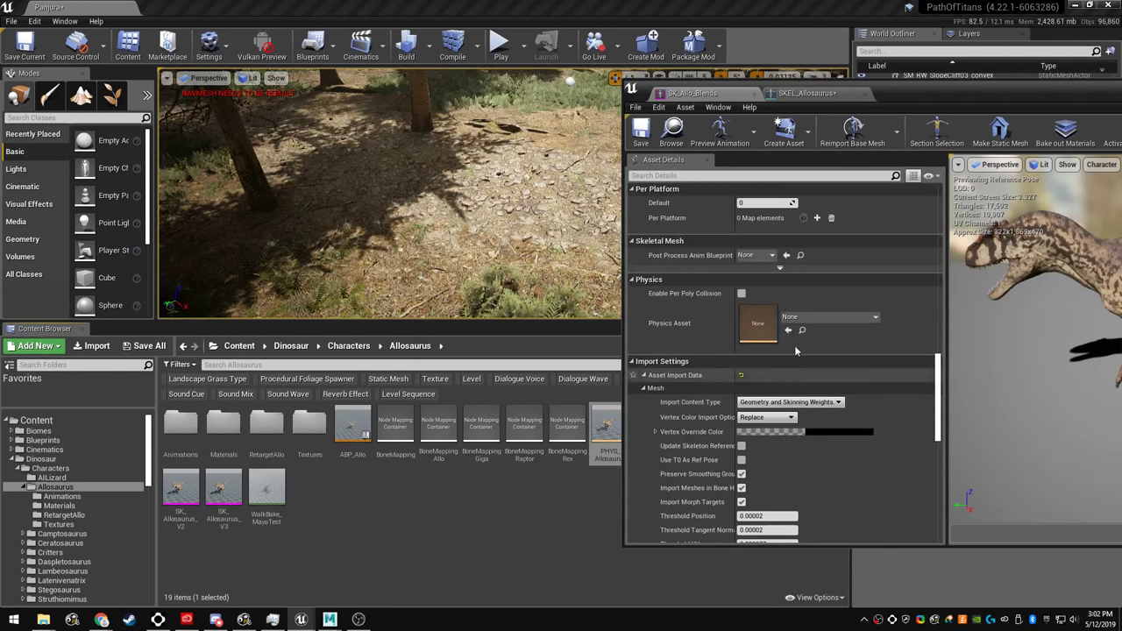
left_click(790, 332)
left_click(641, 129)
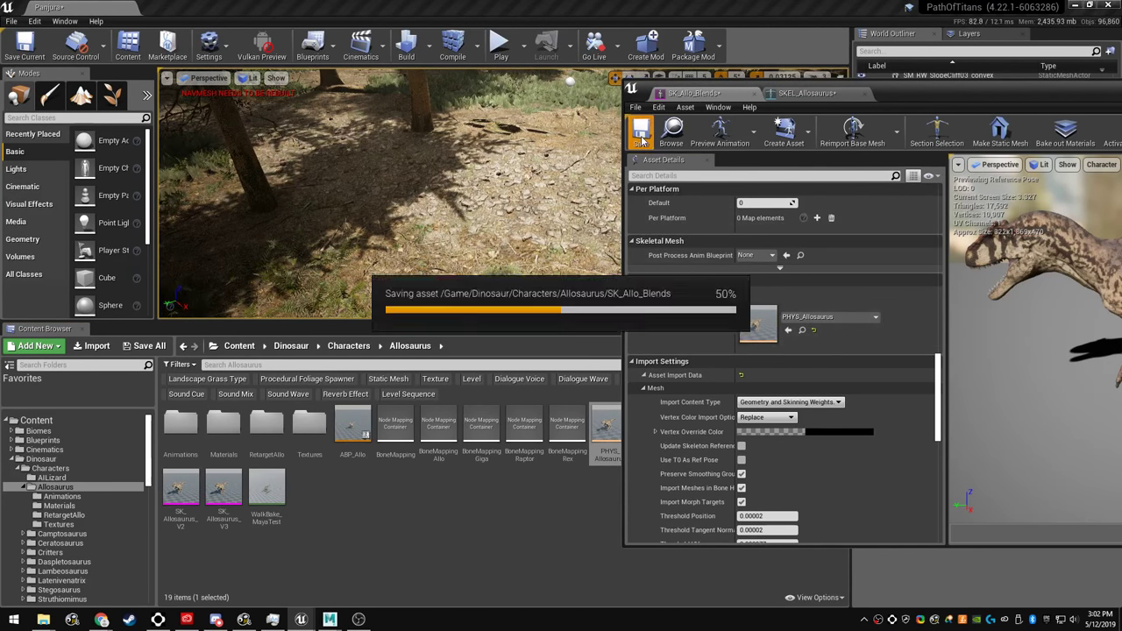
Save SKEL_Allosaurus and open the BP_Allosaurus blueprint from the Blueprints/Characters/Dinosaurs folder.
left_click_drag(846, 105, 576, 569)
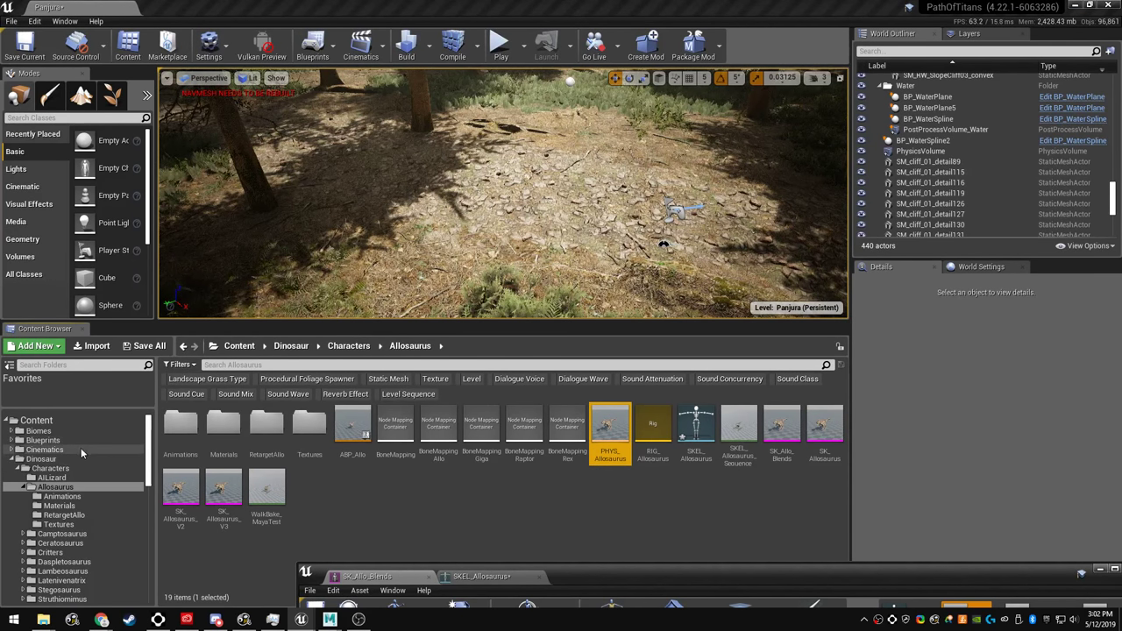
left_click_drag(520, 576, 633, 522)
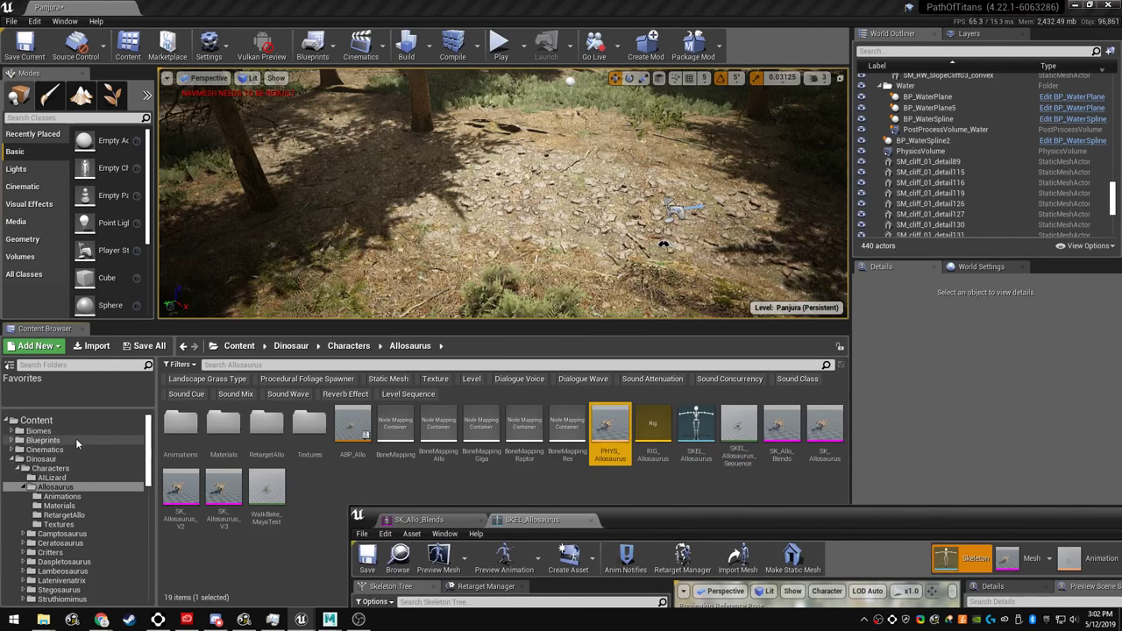
left_click(51, 421)
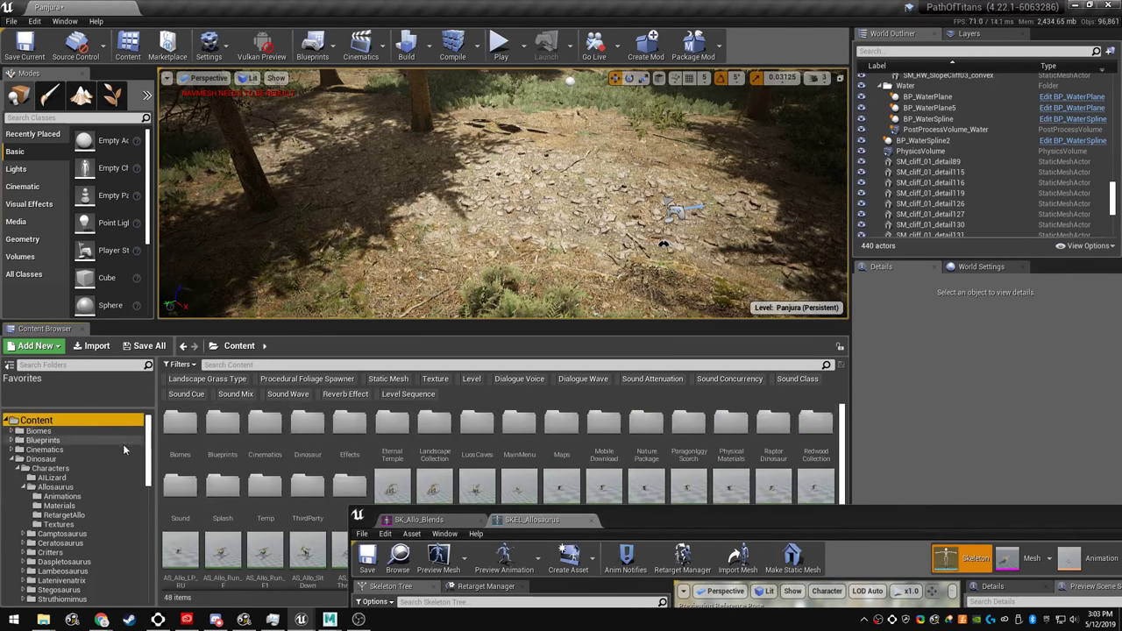
double_click(222, 426)
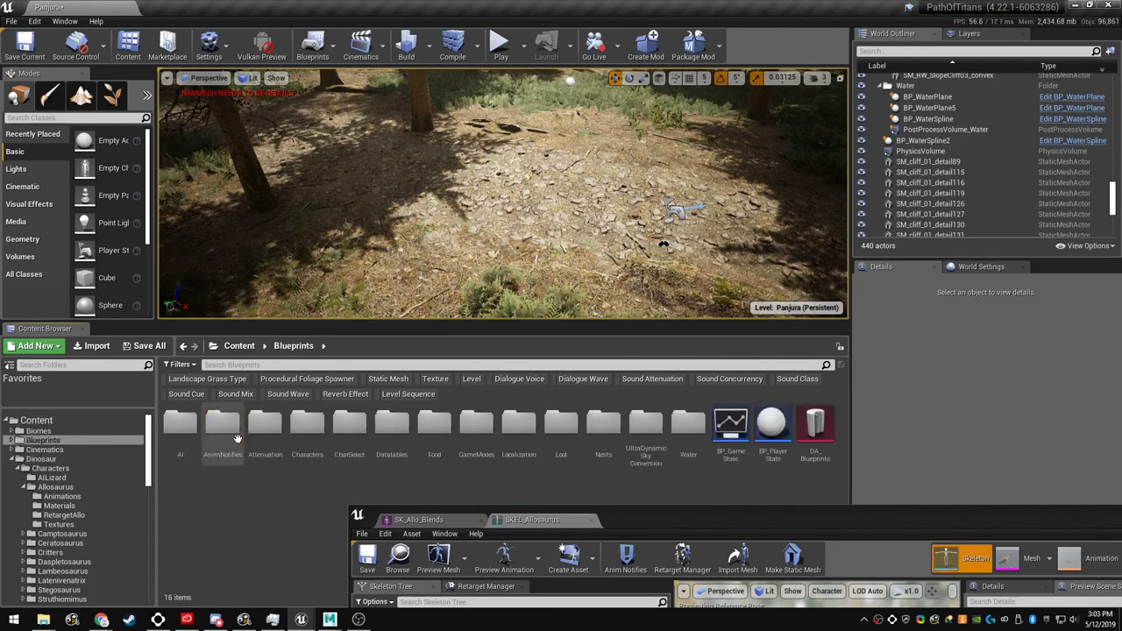
left_click(305, 438)
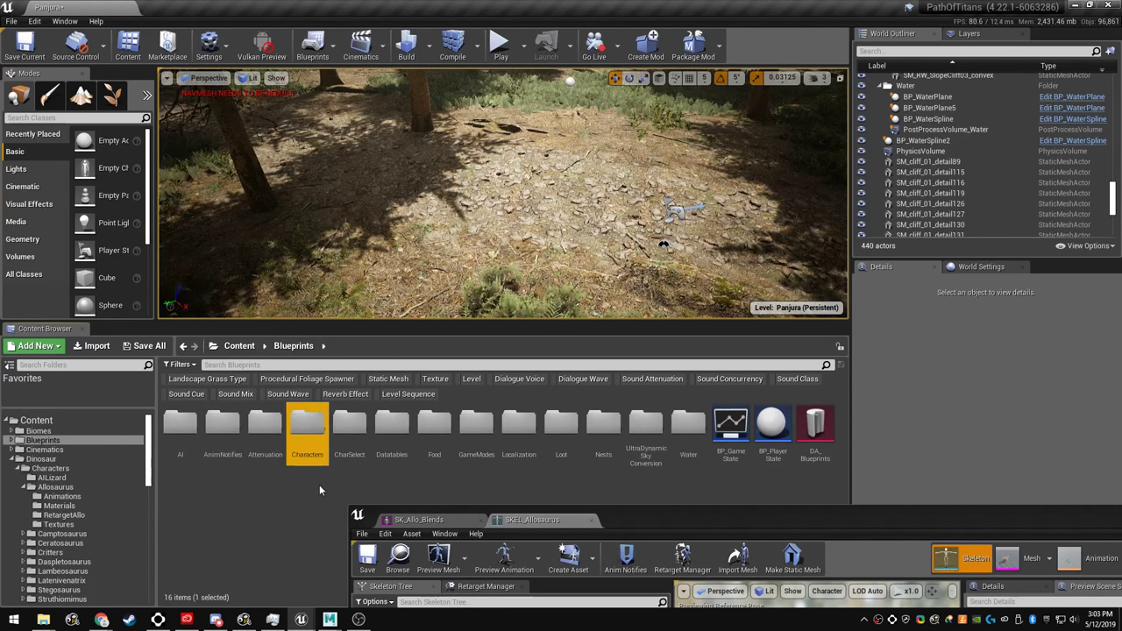
double_click(318, 439)
left_click(320, 441)
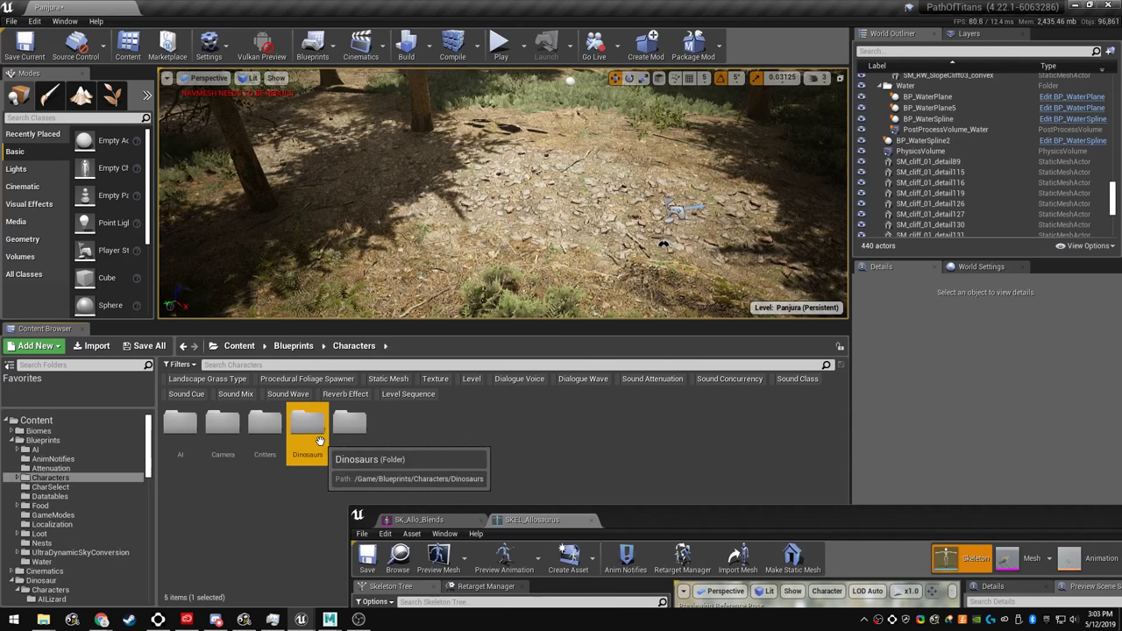
double_click(320, 441)
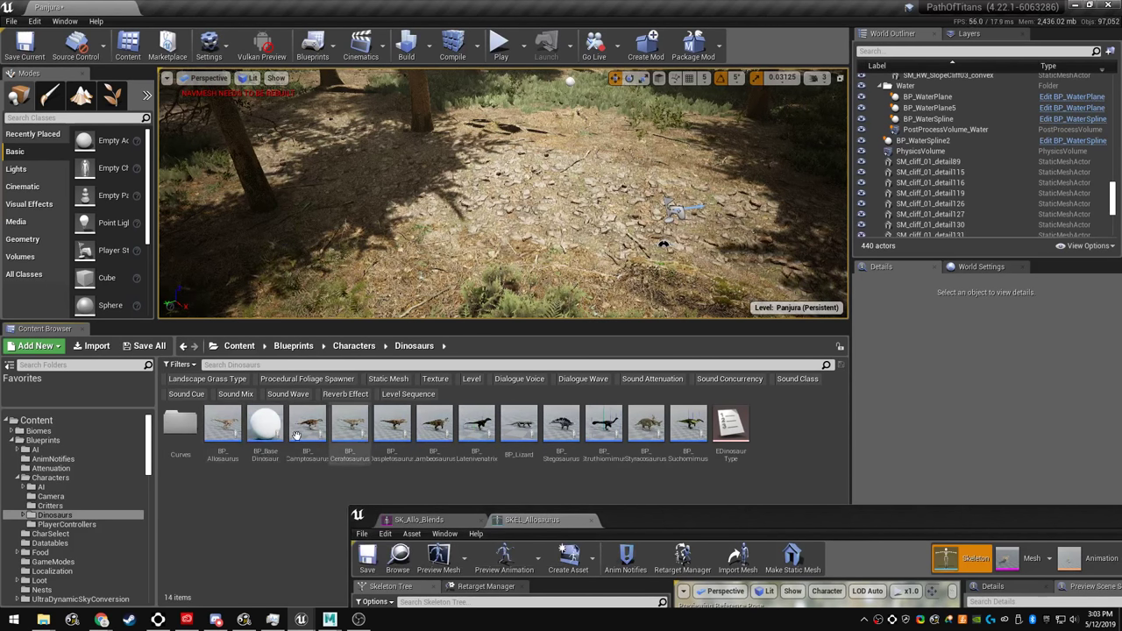
left_click(216, 433)
double_click(215, 433)
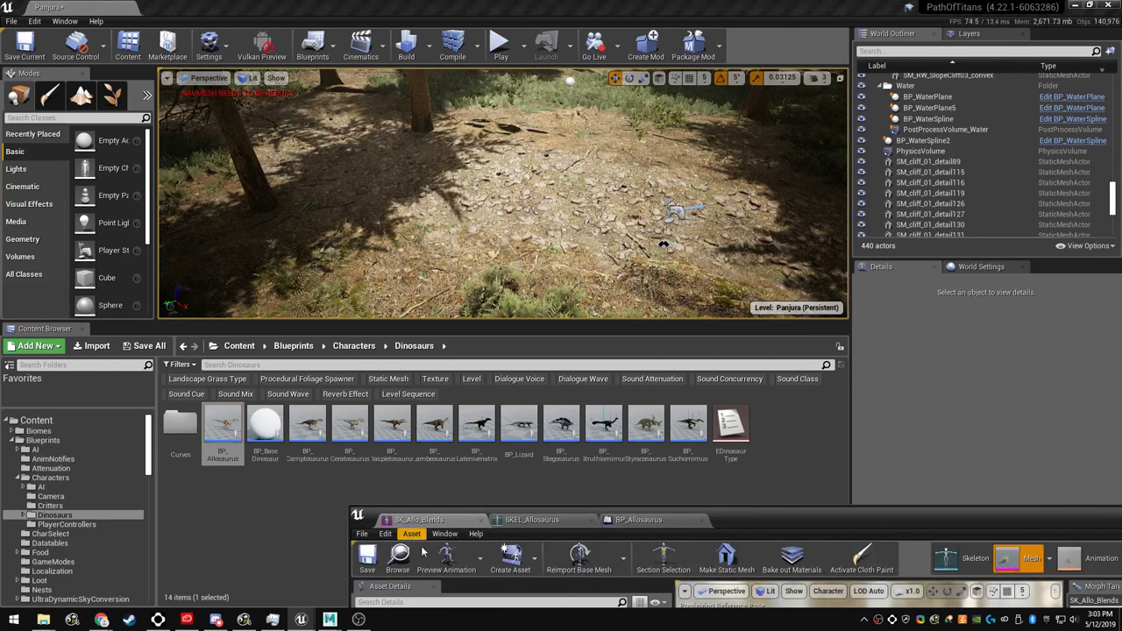
Assign SK_Allo_Blends as the skeletal mesh of BP_Allosaurus's inherited Mesh component.
left_click(448, 557)
left_click_drag(755, 507, 569, 78)
left_click(635, 173)
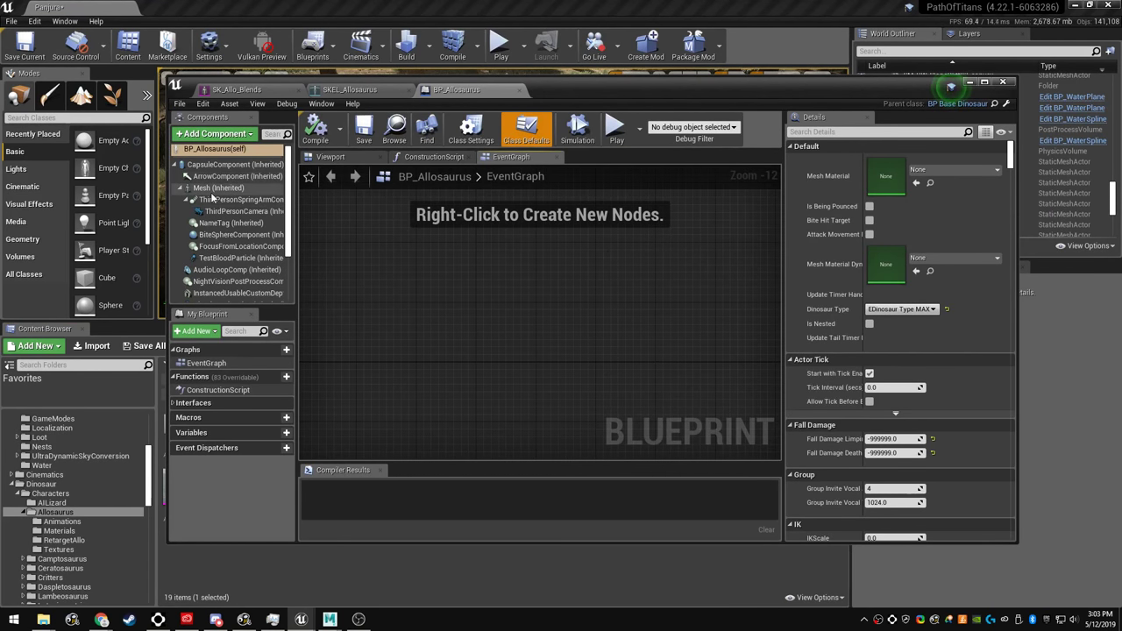
left_click(211, 189)
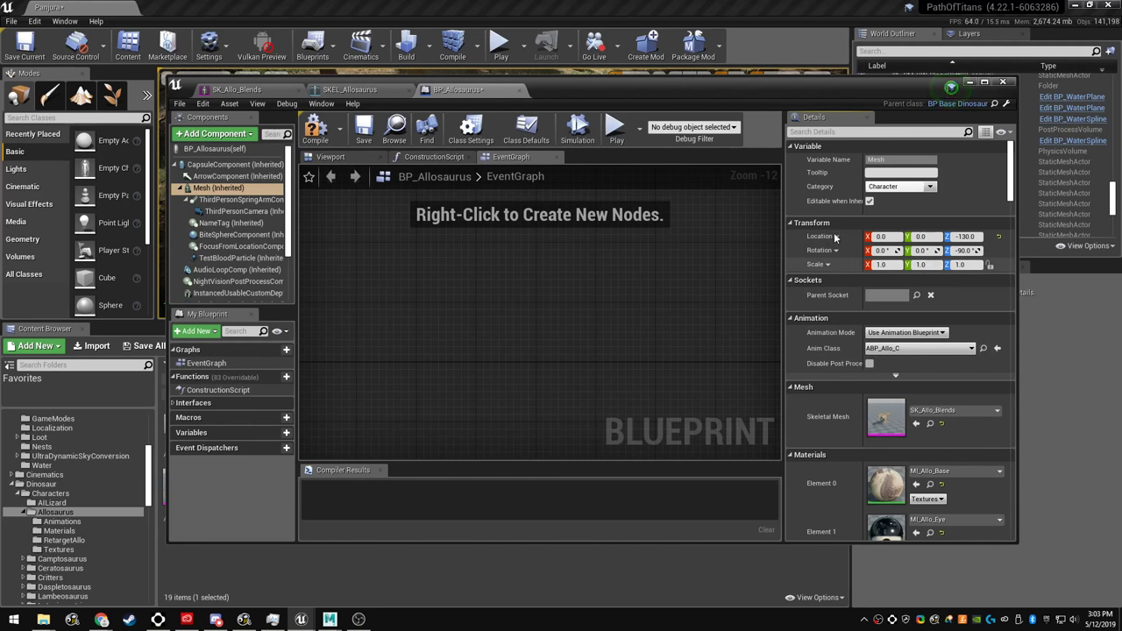
Check BP_Allosaurus's ConstructionScript and EventGraph, and open BP_Ceratosaurus from the Dinosaurs folder for reference.
left_click(434, 158)
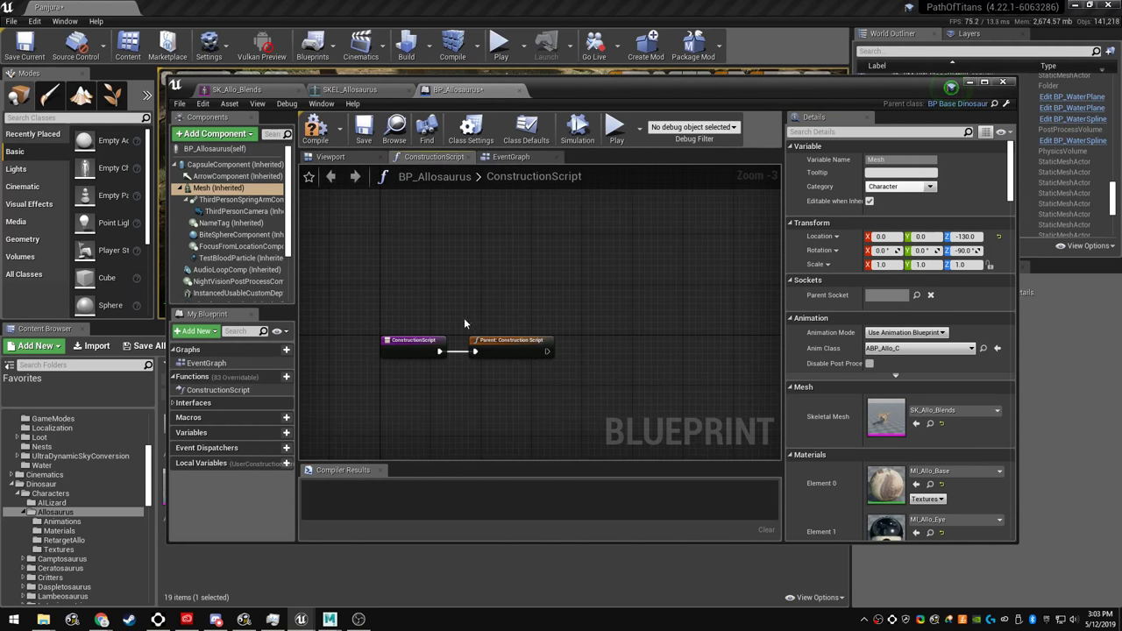
left_click(510, 157)
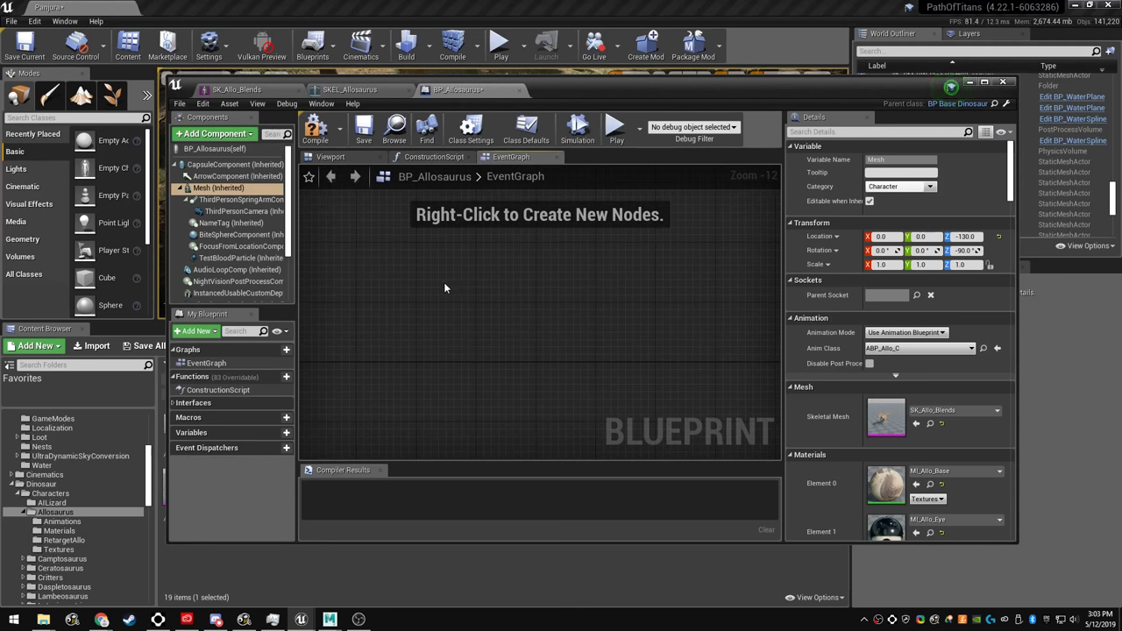
left_click_drag(544, 94, 798, 138)
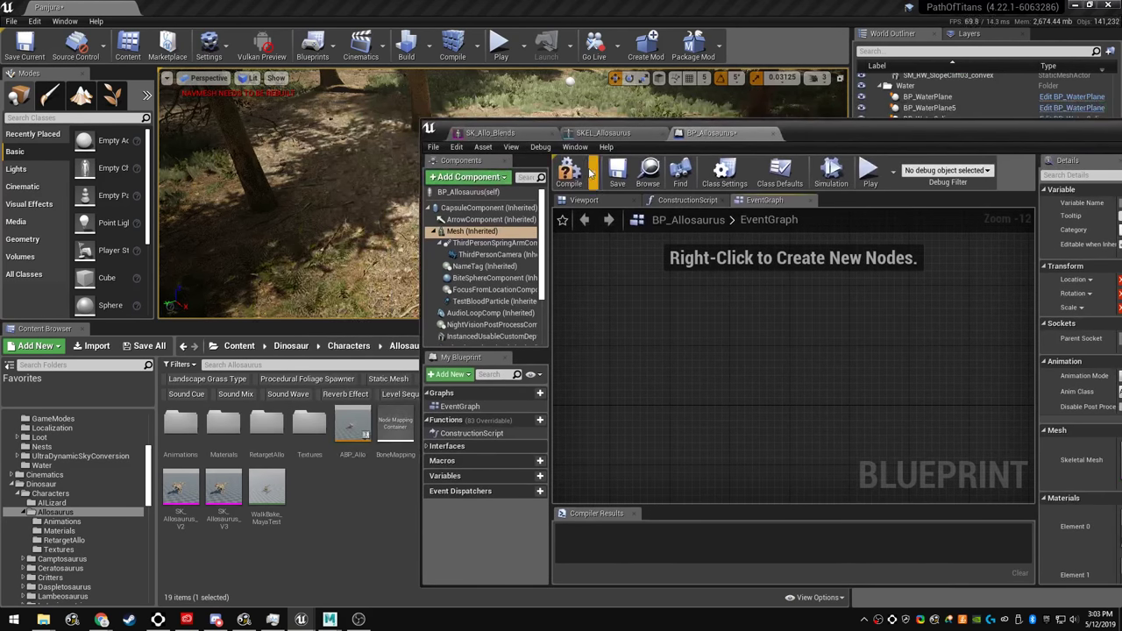
left_click(648, 172)
double_click(350, 426)
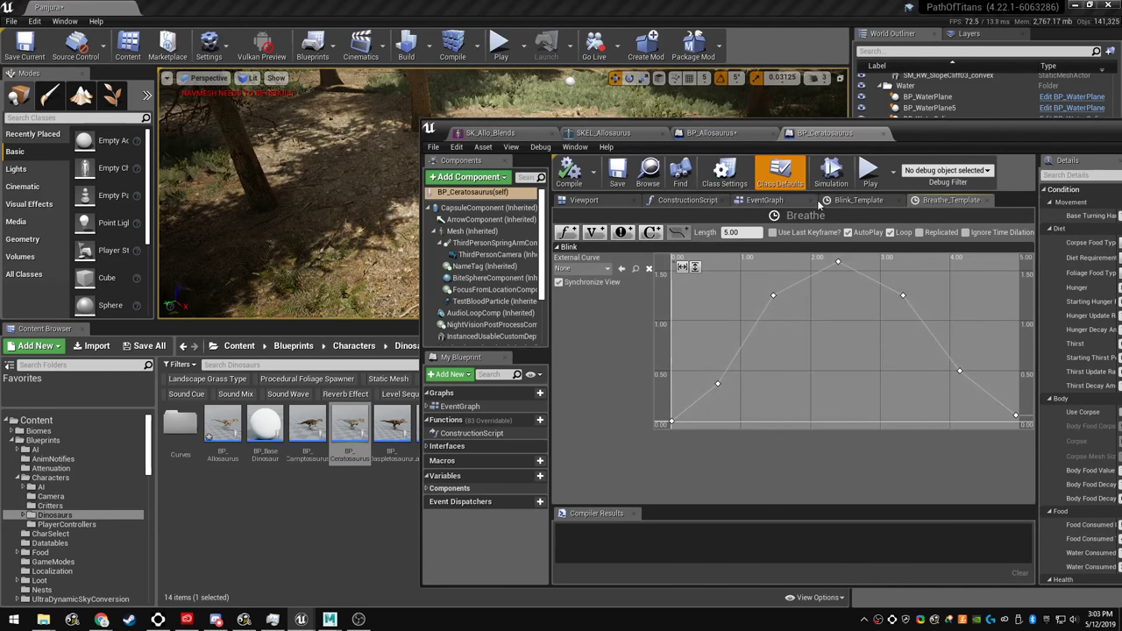
Copy the Breathe and Blink timeline network with its Set Morph Target nodes from BP_Ceratosaurus's EventGraph into BP_Allosaurus's EventGraph.
left_click(785, 202)
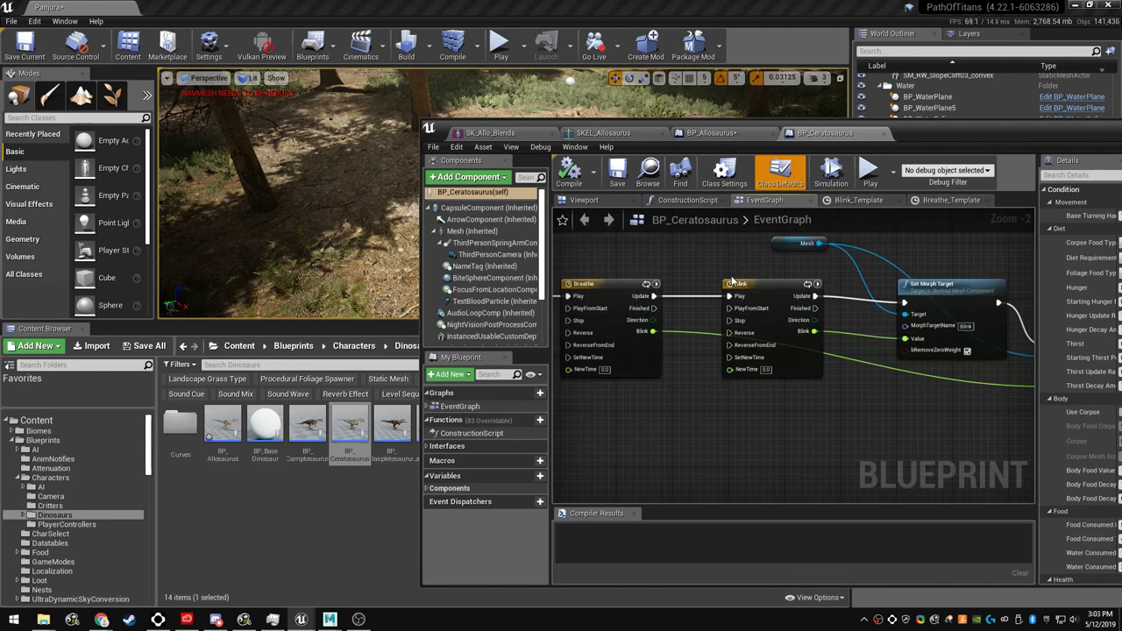
scroll(687, 266, "down", 5)
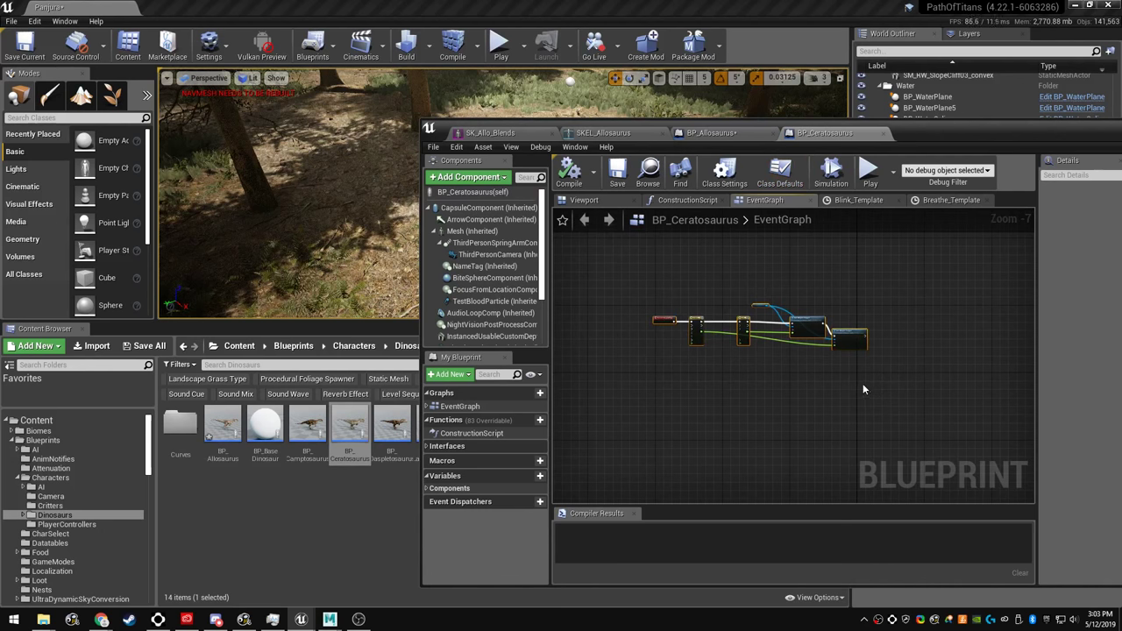
left_click(711, 133)
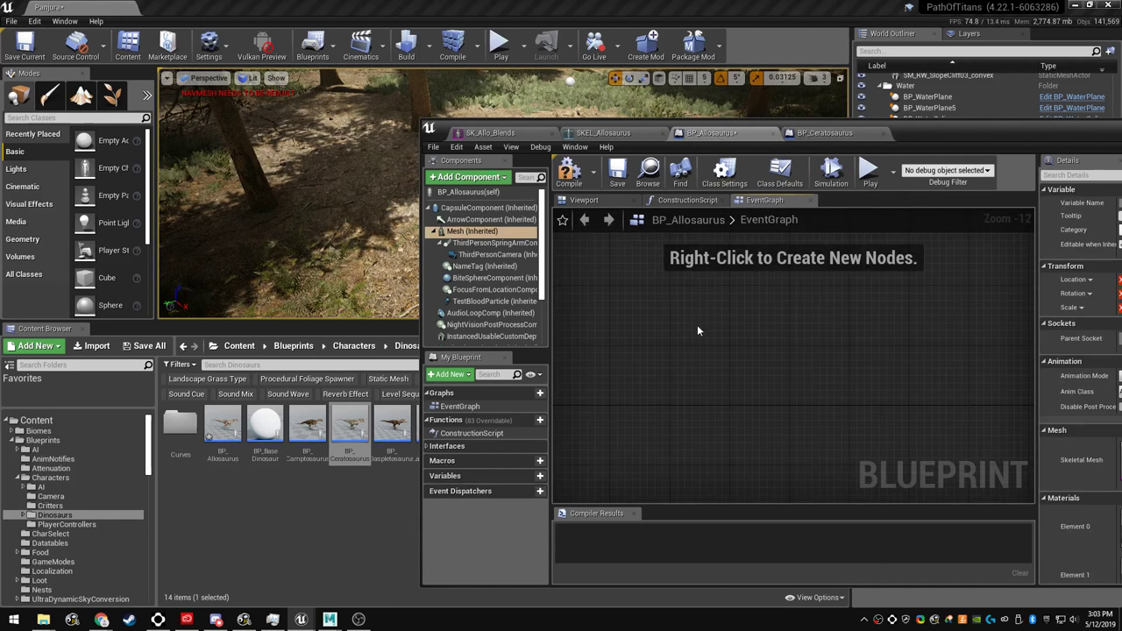
scroll(701, 329, "up", 11)
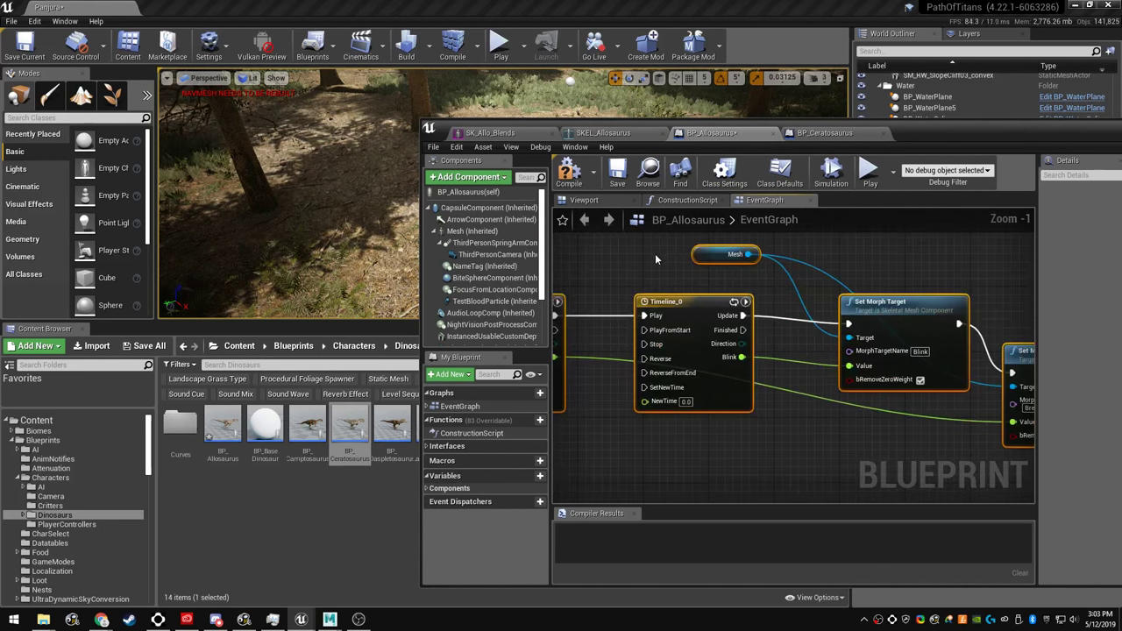
Inspect the curves of the two pasted timelines, Timeline_1 and Timeline_0, and close their editors.
double_click(689, 303)
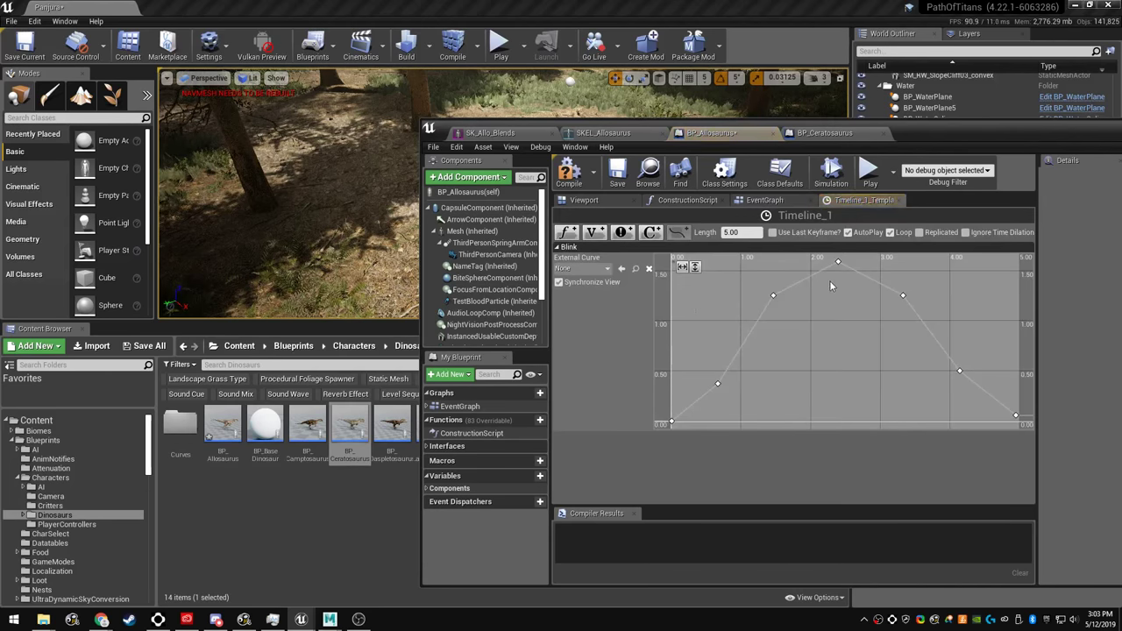
left_click(764, 200)
double_click(842, 314)
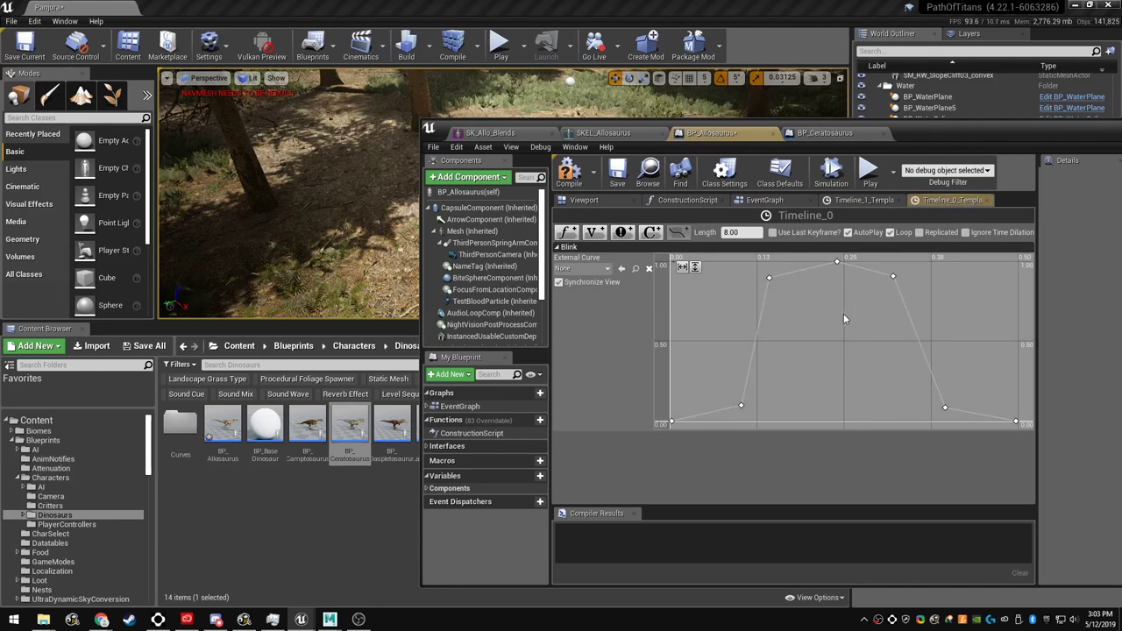
left_click(989, 200)
left_click(900, 200)
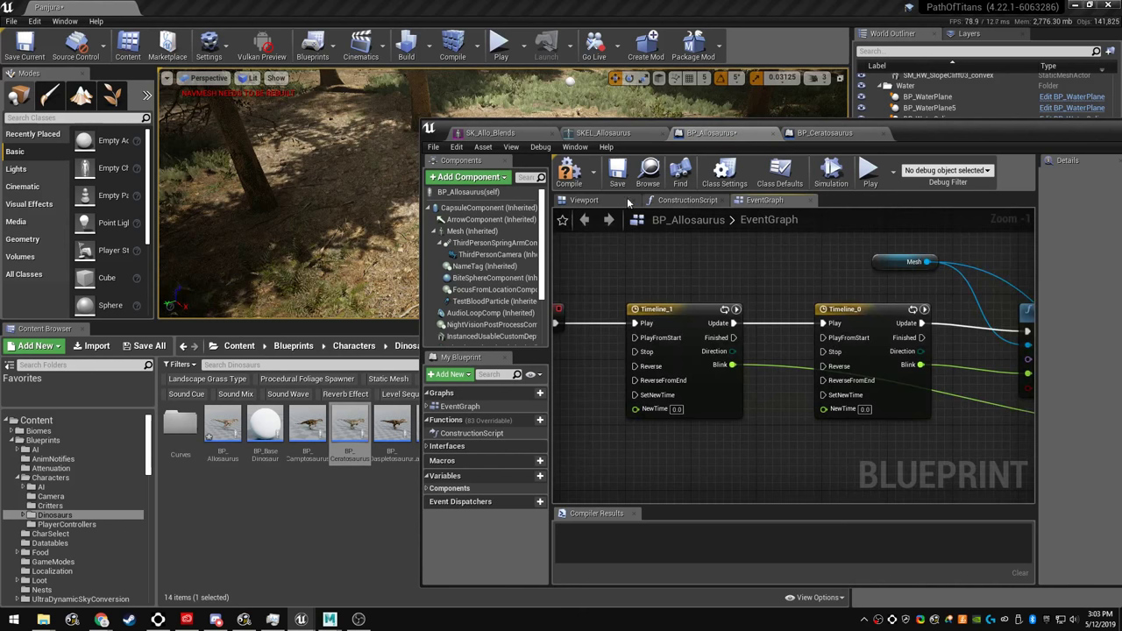
Compile and save BP_Allosaurus and view the dinosaur in the blueprint's 3D preview.
left_click(572, 172)
left_click(618, 173)
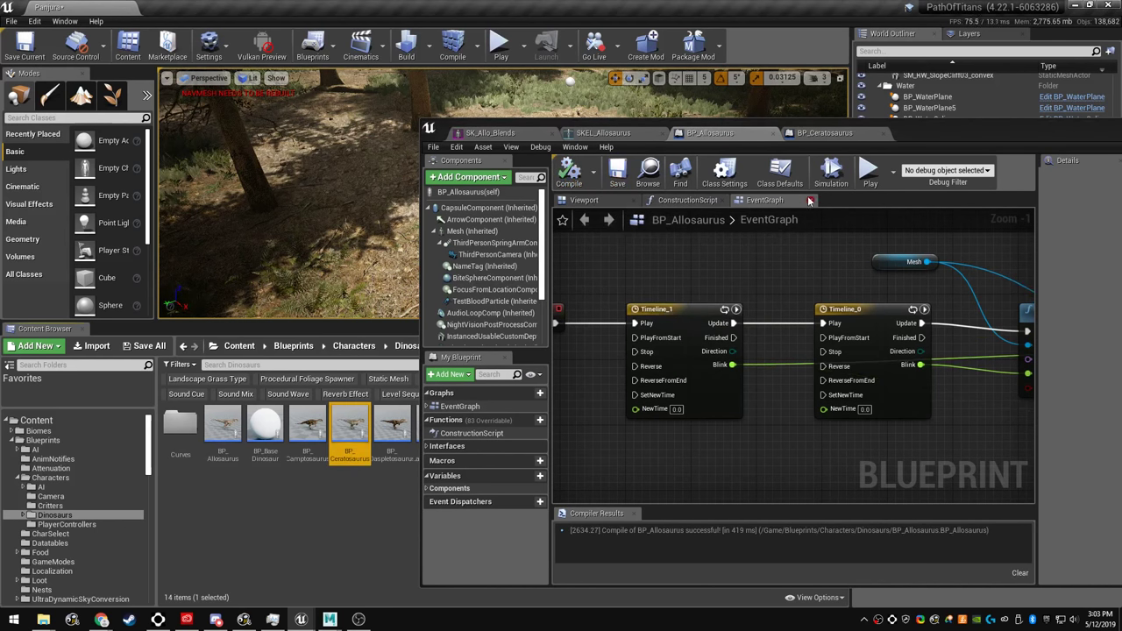
left_click(584, 200)
mouse_move(794, 356)
right_mouse_down()
mouse_move(895, 346)
mouse_move(886, 338)
mouse_move(811, 355)
right_mouse_up()
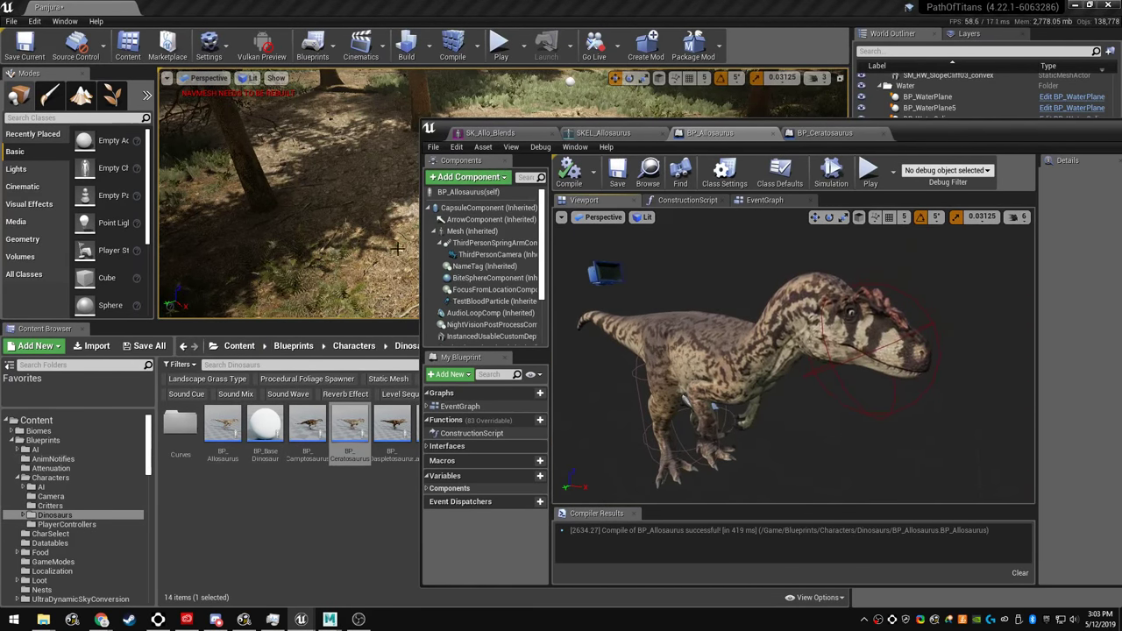
Open the BP_CharacterSelectList data table from the Blueprints/Datatables folder and show its Allo row.
left_click(648, 171)
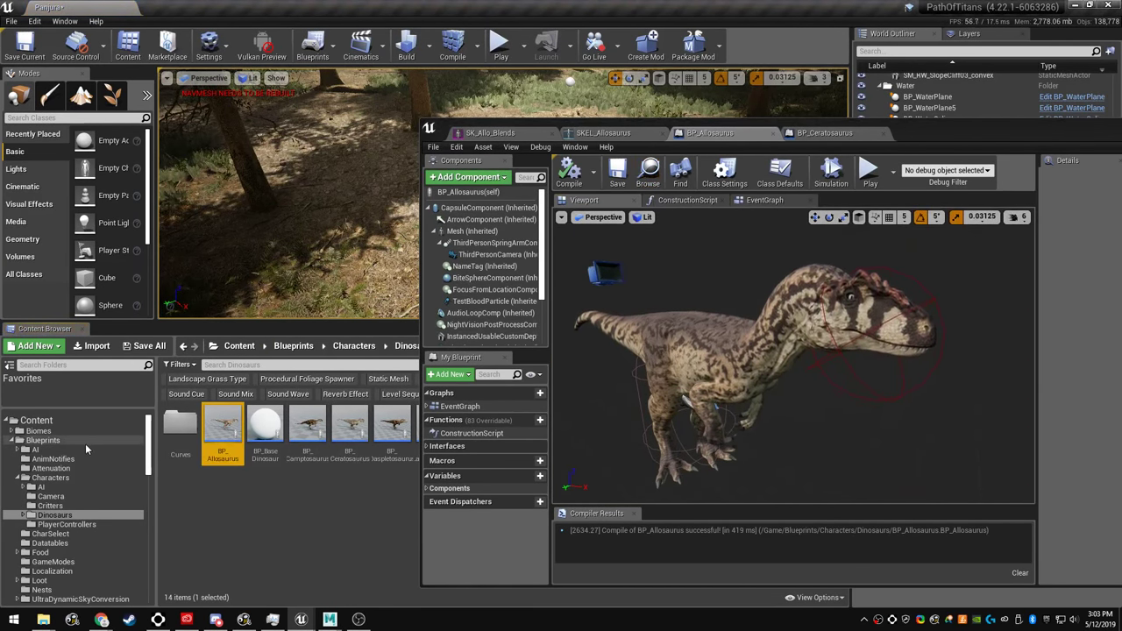
left_click(55, 447)
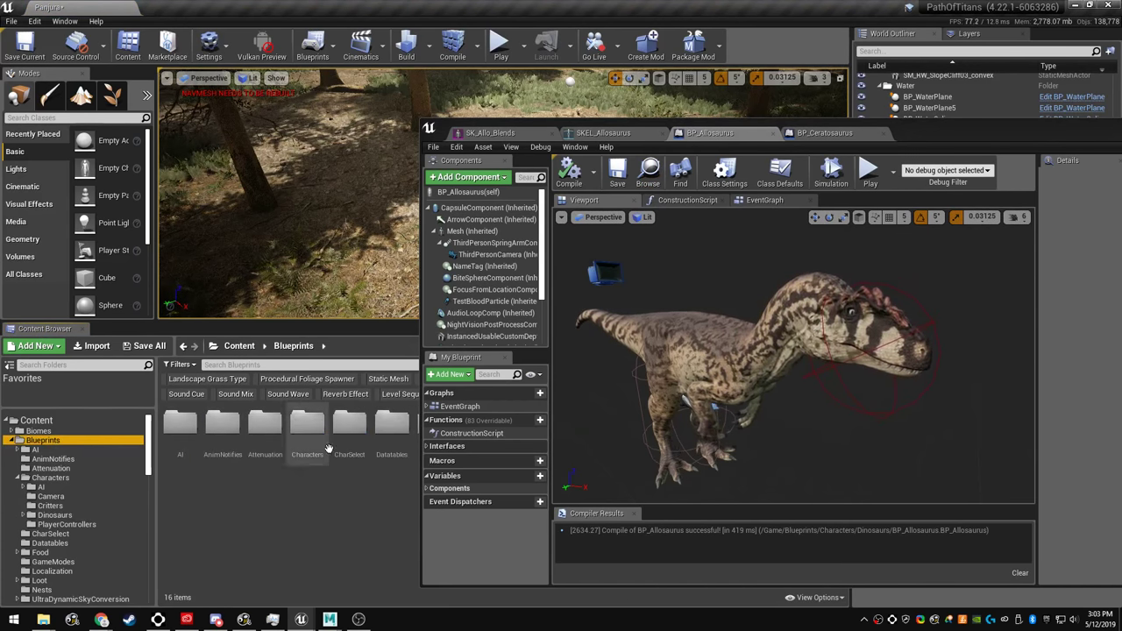
left_click(49, 542)
double_click(181, 431)
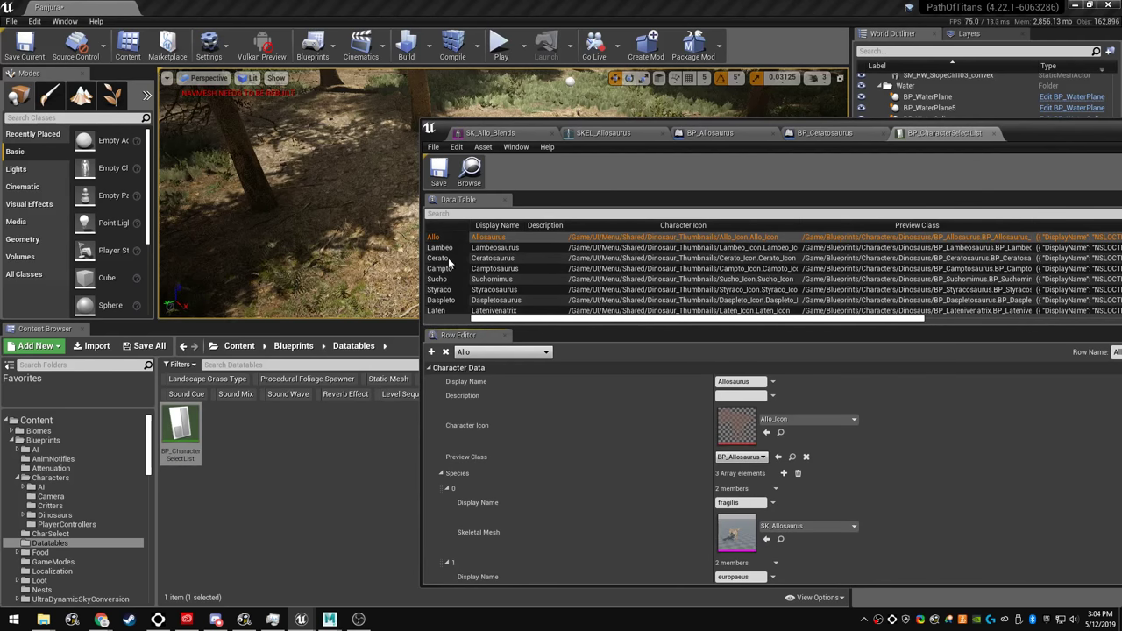
scroll(448, 298, "down", 1)
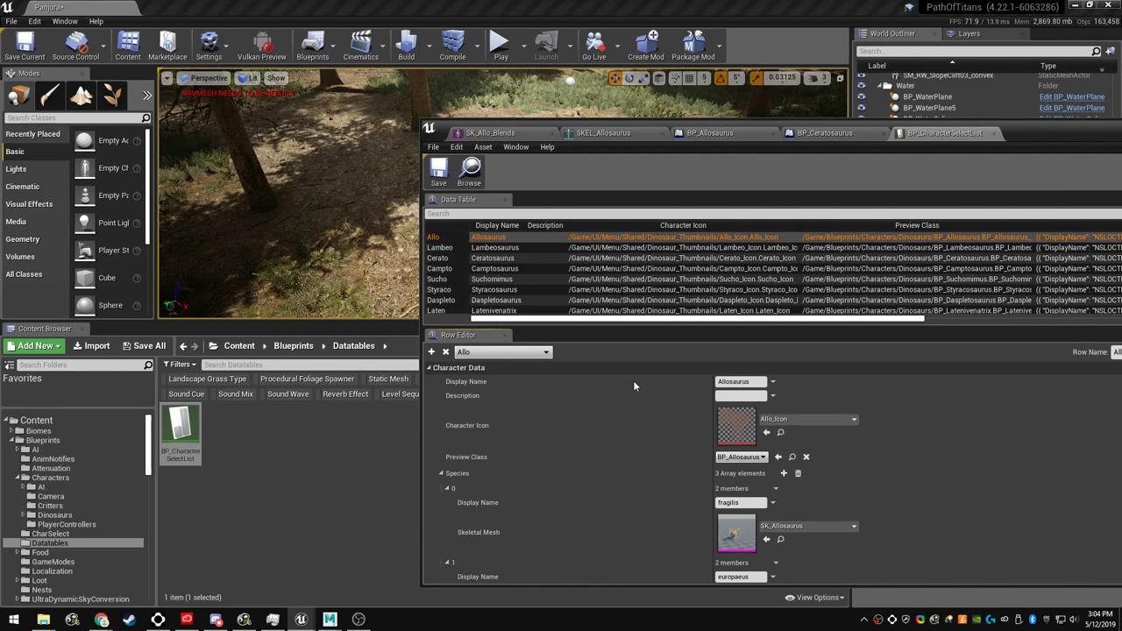
Assign SK_Allo_Blends as the skeletal mesh of the fragilis, europaeus and amplus species in the Allo row and save the table.
left_click(780, 539)
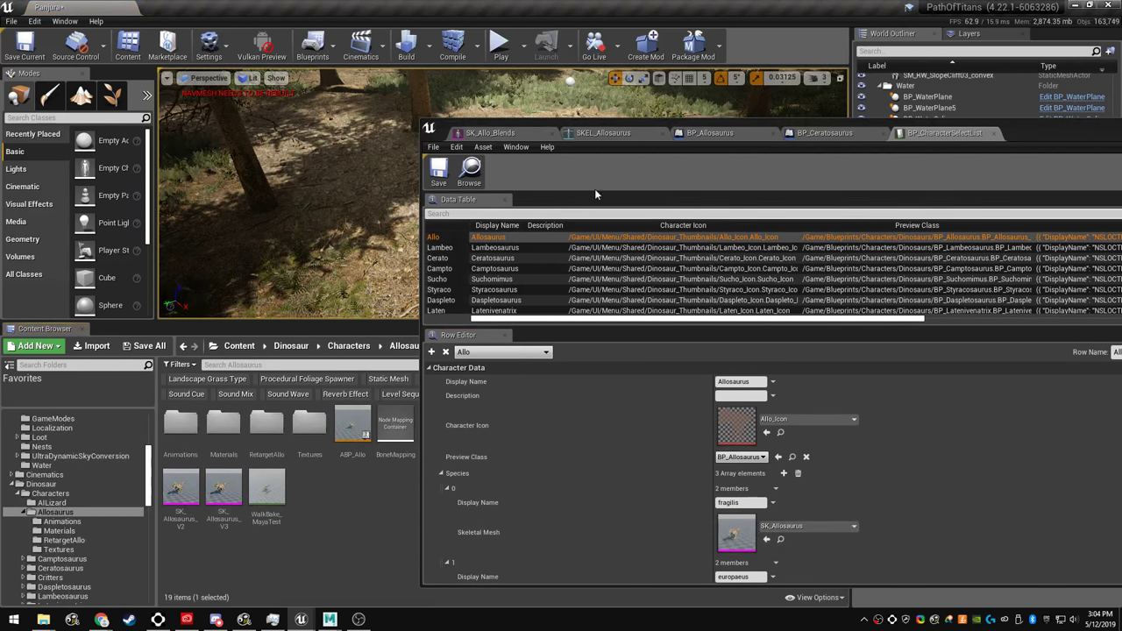
left_click_drag(847, 130, 968, 72)
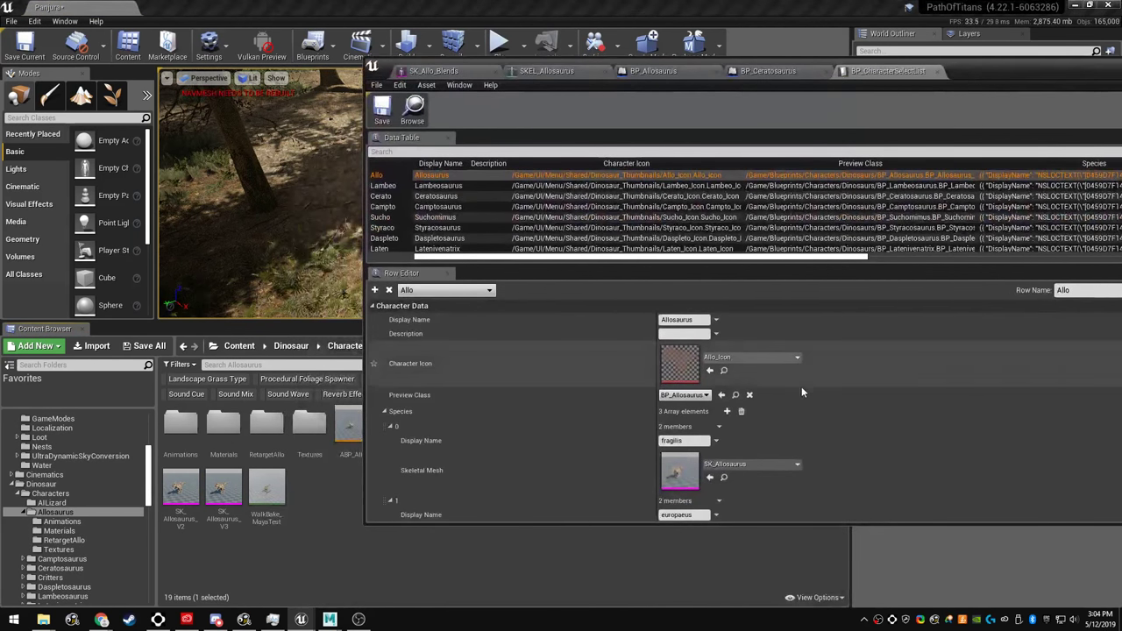
left_click(710, 476)
scroll(756, 444, "down", 1)
scroll(758, 447, "down", 2)
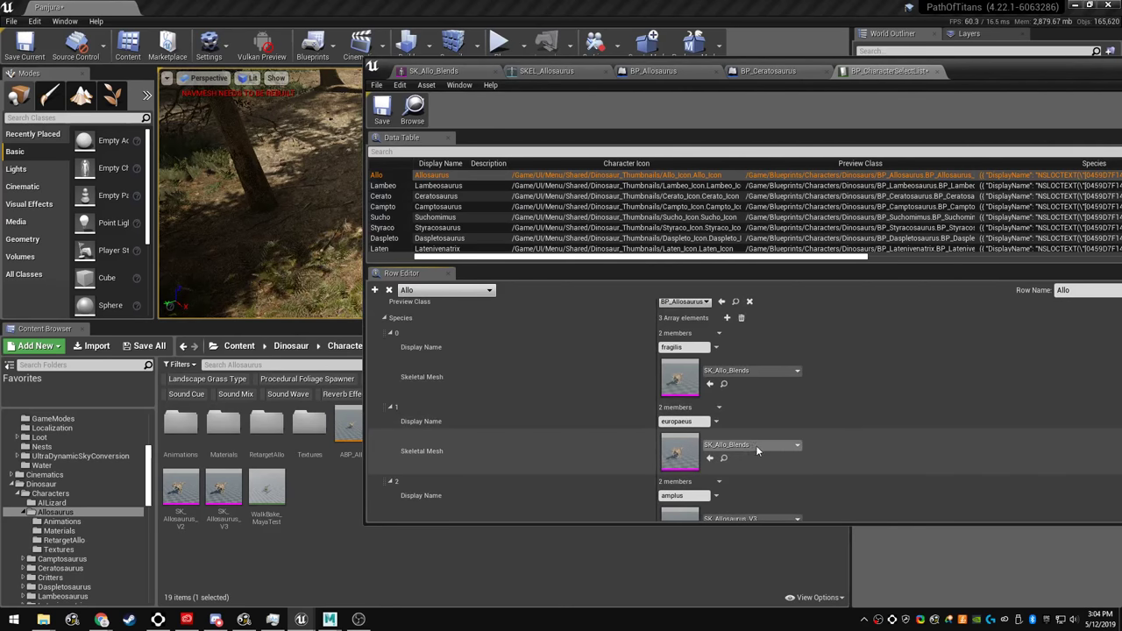
scroll(745, 451, "down", 3)
left_click(382, 107)
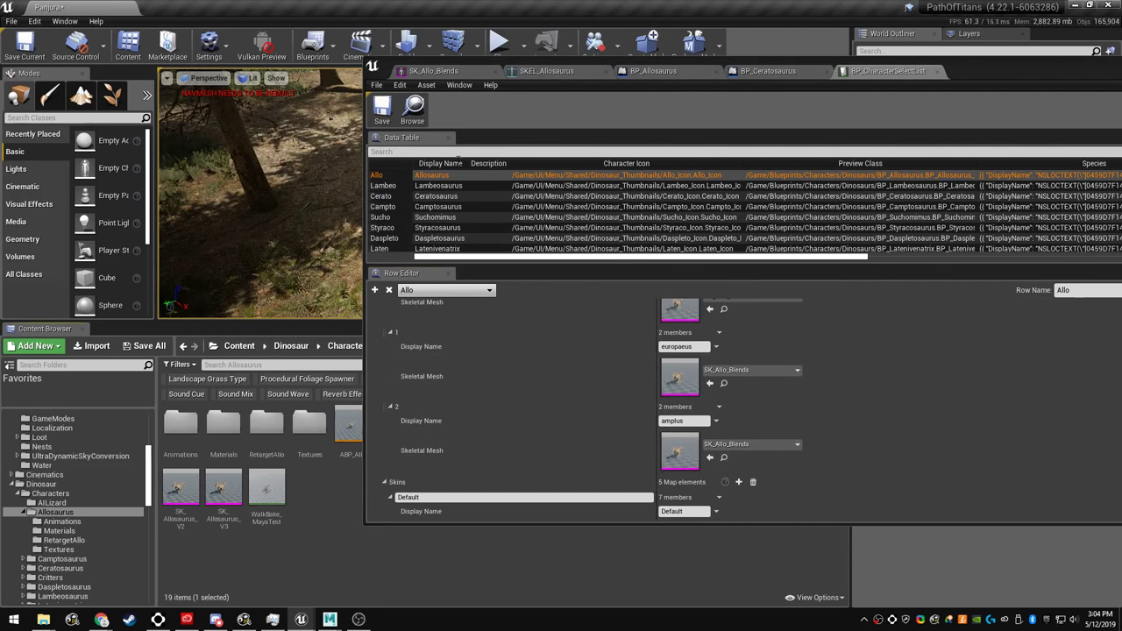
Play the level full screen, spawn a fragilis Allosaurus to watch its blinking and breathing, and stop the session.
left_click_drag(898, 69, 817, 536)
left_click(503, 52)
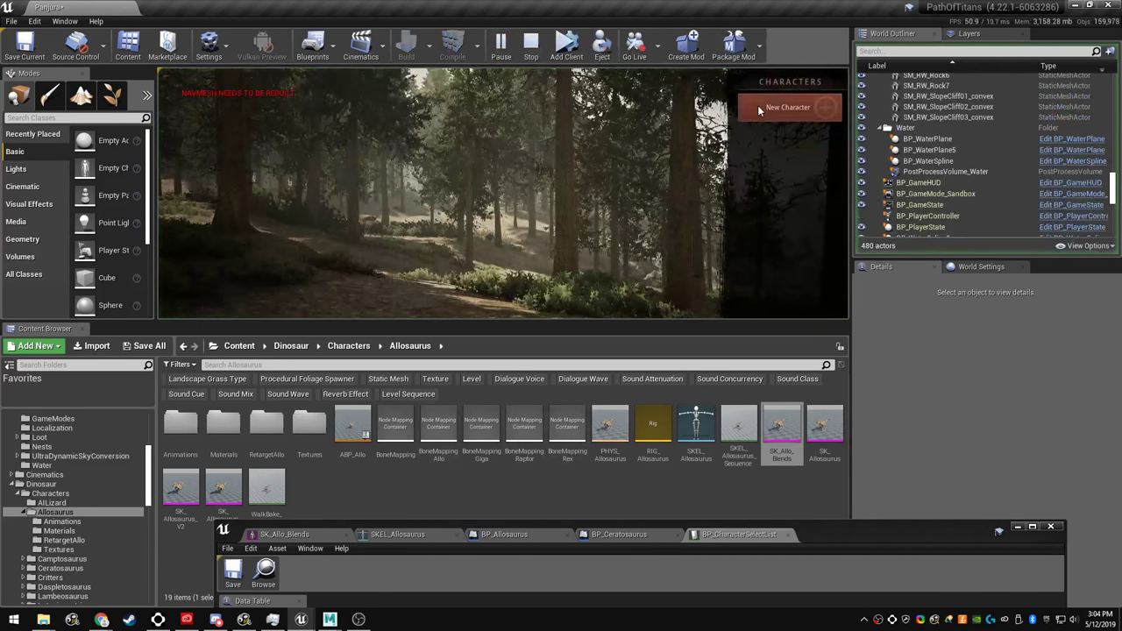
key("F11")
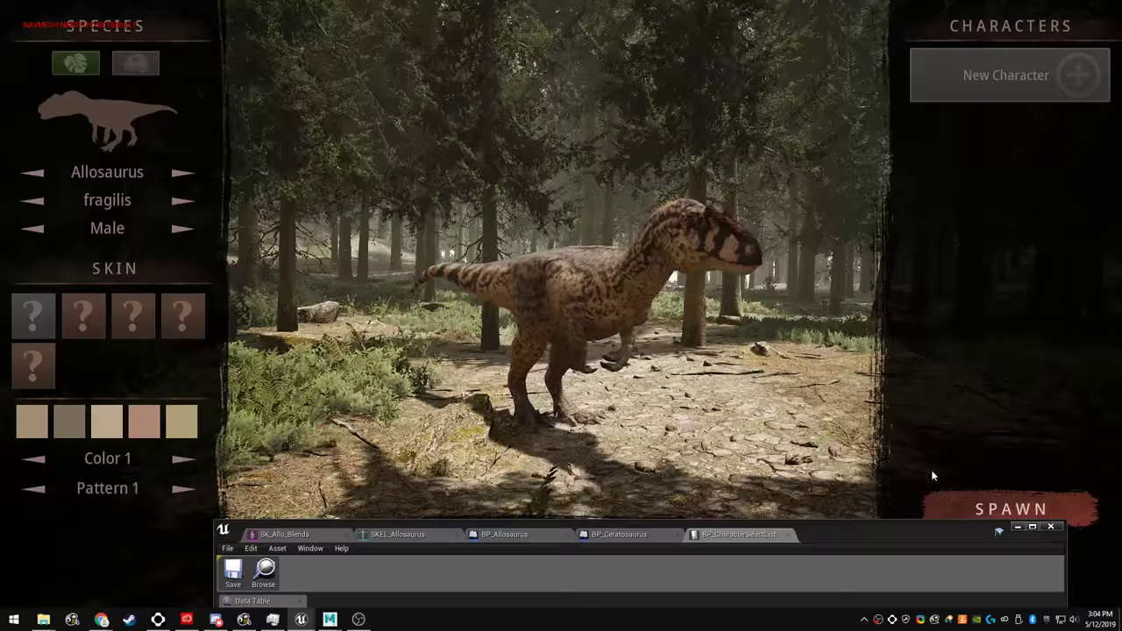
left_click(1009, 508)
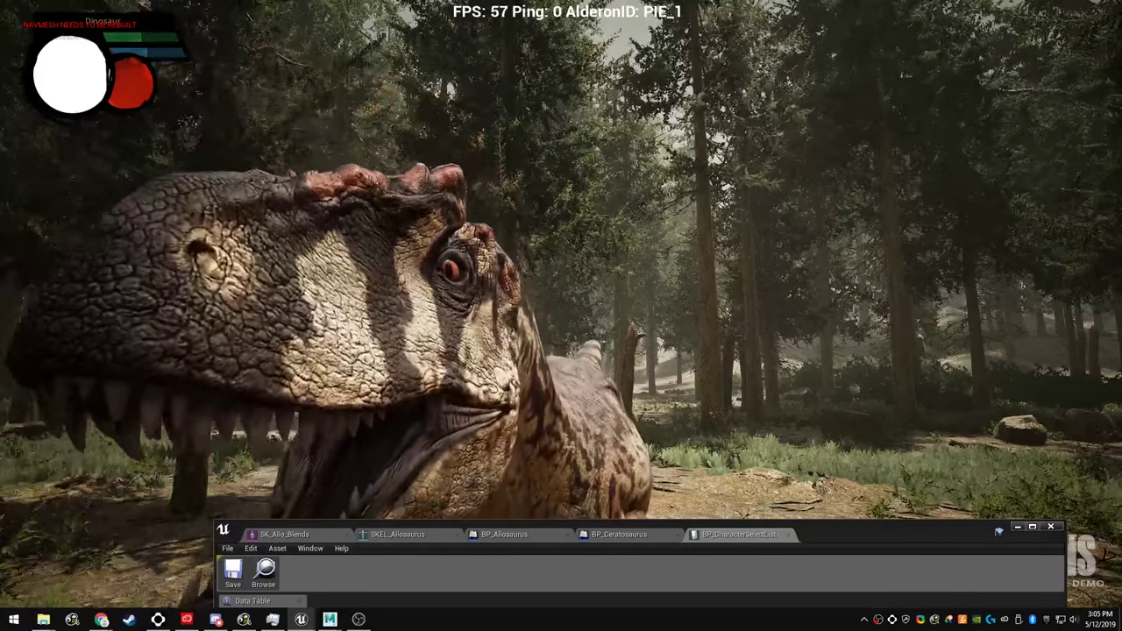
key("super")
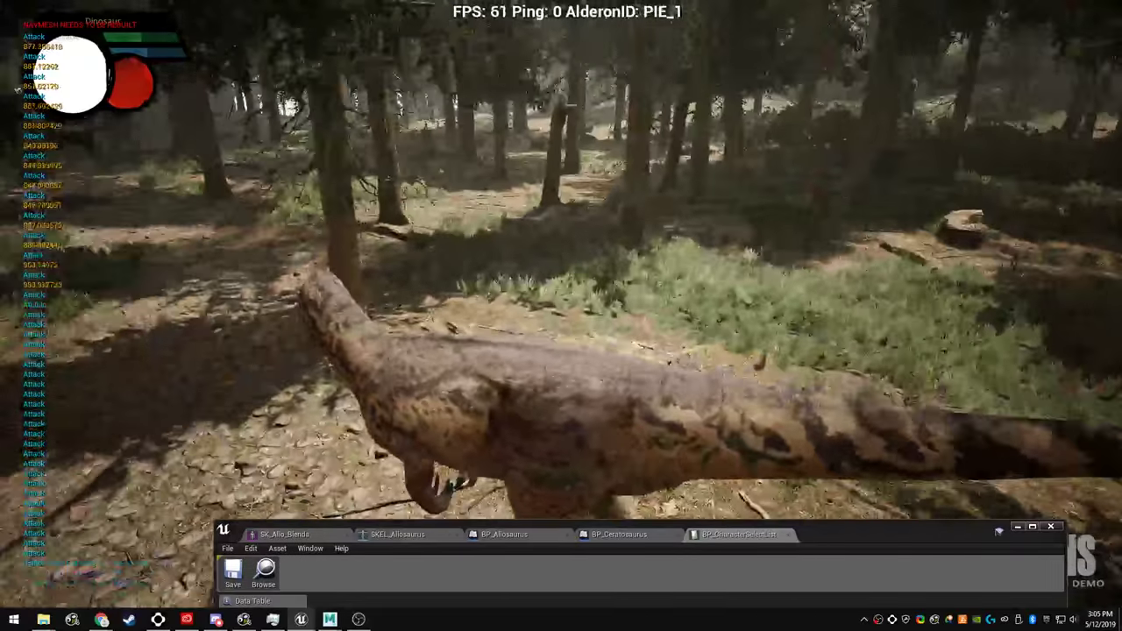
key("Escape")
Reopen BP_Allosaurus's EventGraph in a maximized window and examine the Timeline_1 and Timeline_0 nodes.
left_click_drag(896, 534, 819, 67)
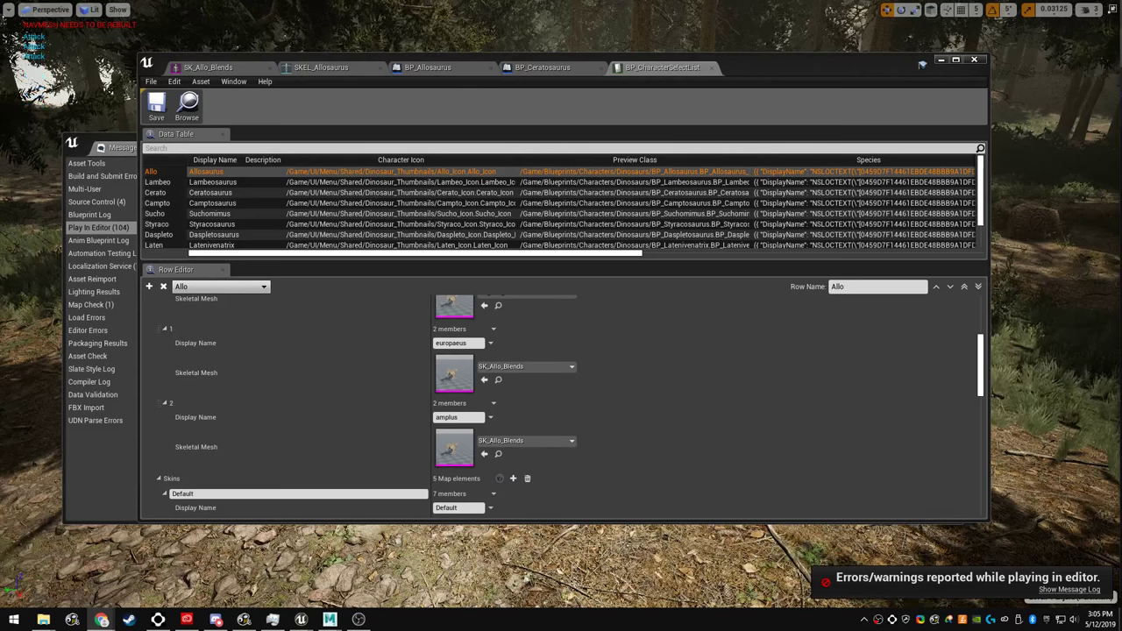
left_click(427, 68)
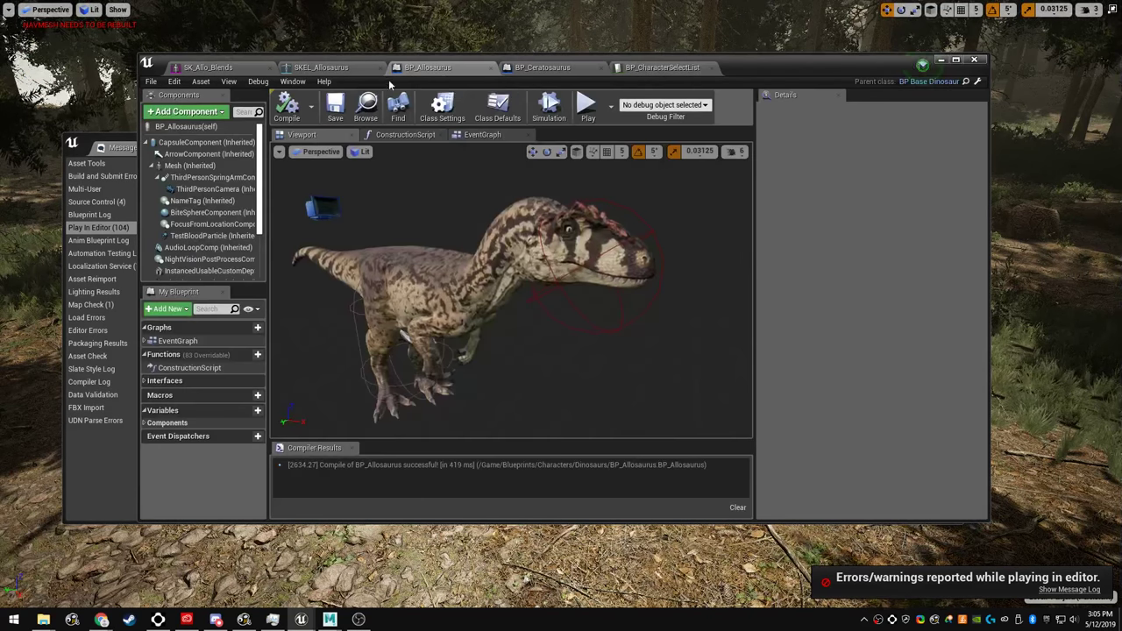
left_click(484, 135)
double_click(763, 66)
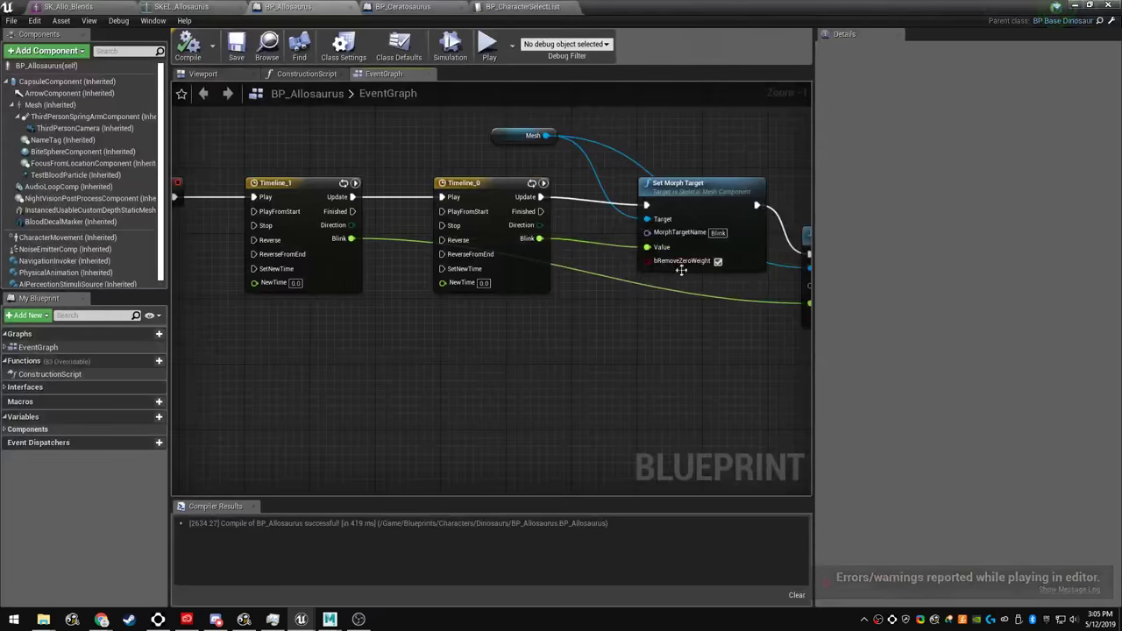
left_click(324, 186)
right_click_drag(340, 350, 422, 399)
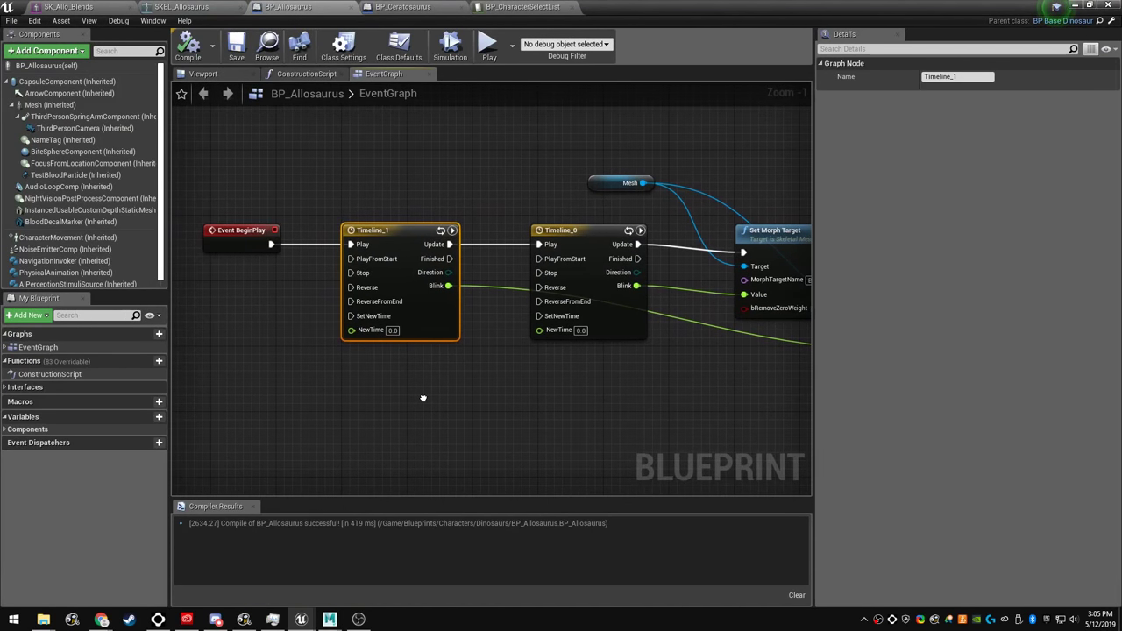
left_click(586, 226)
right_click_drag(585, 226, 608, 208)
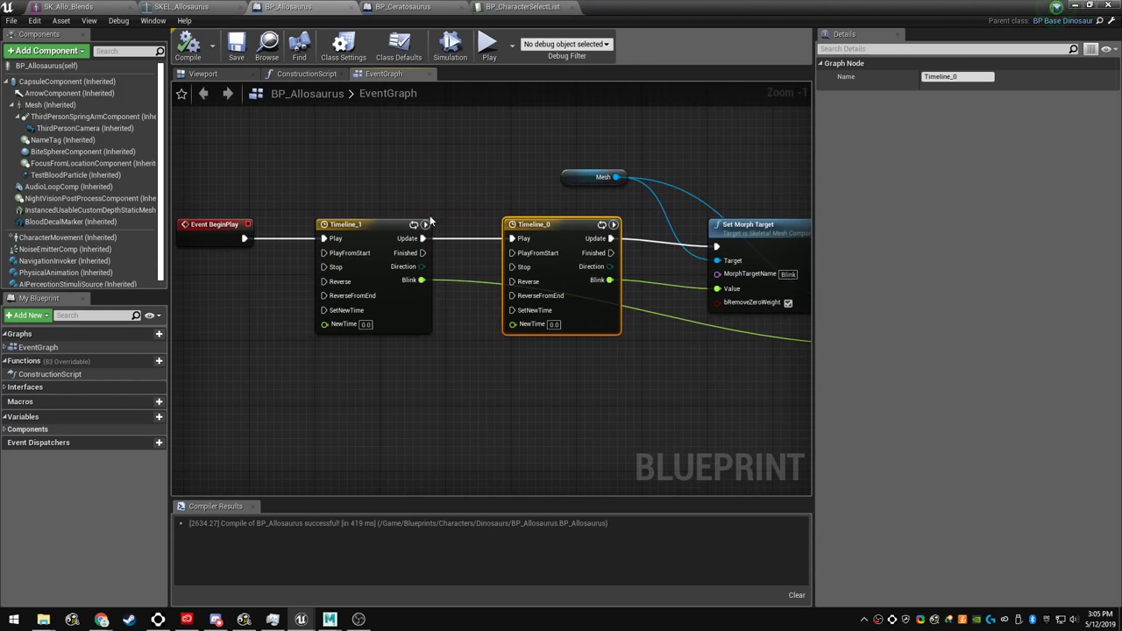
Reshape Timeline_1's curve with a peak of about 1.25 and the fifth key near time 3.25, value 0.98, and compile and save BP_Allosaurus.
left_click(380, 226)
double_click(379, 227)
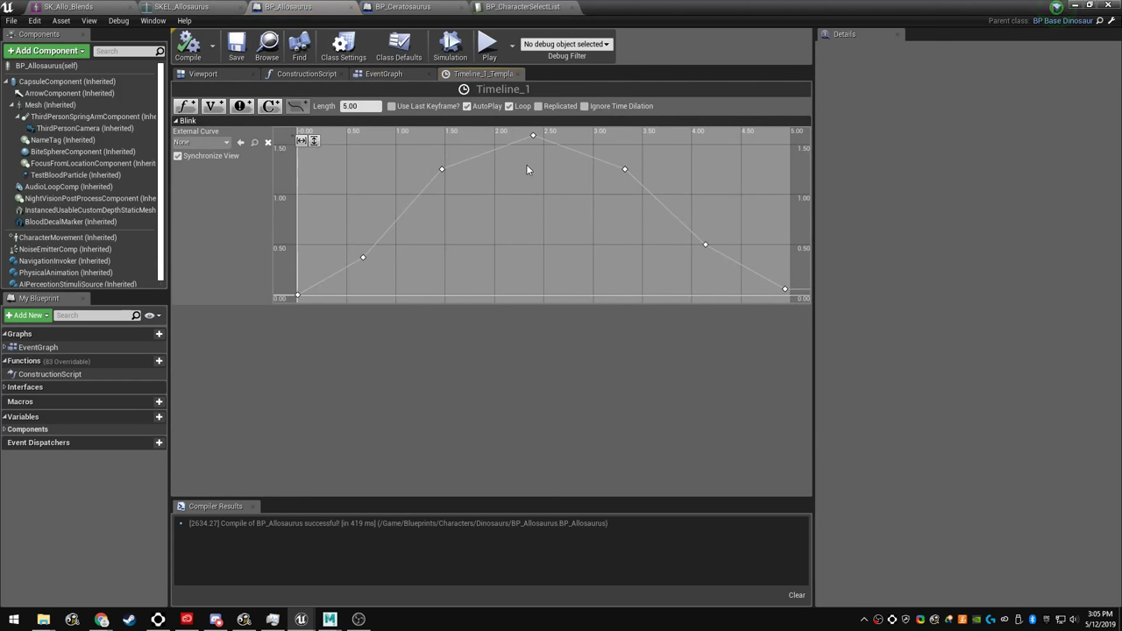
right_click_drag(527, 166, 551, 173)
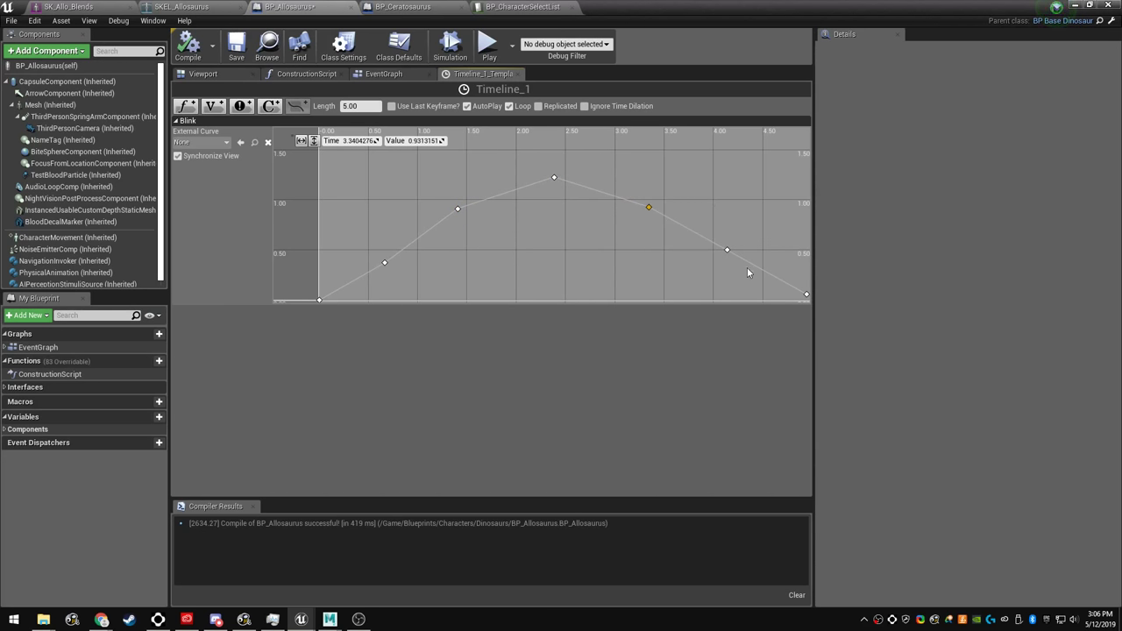
right_click_drag(747, 268, 721, 250)
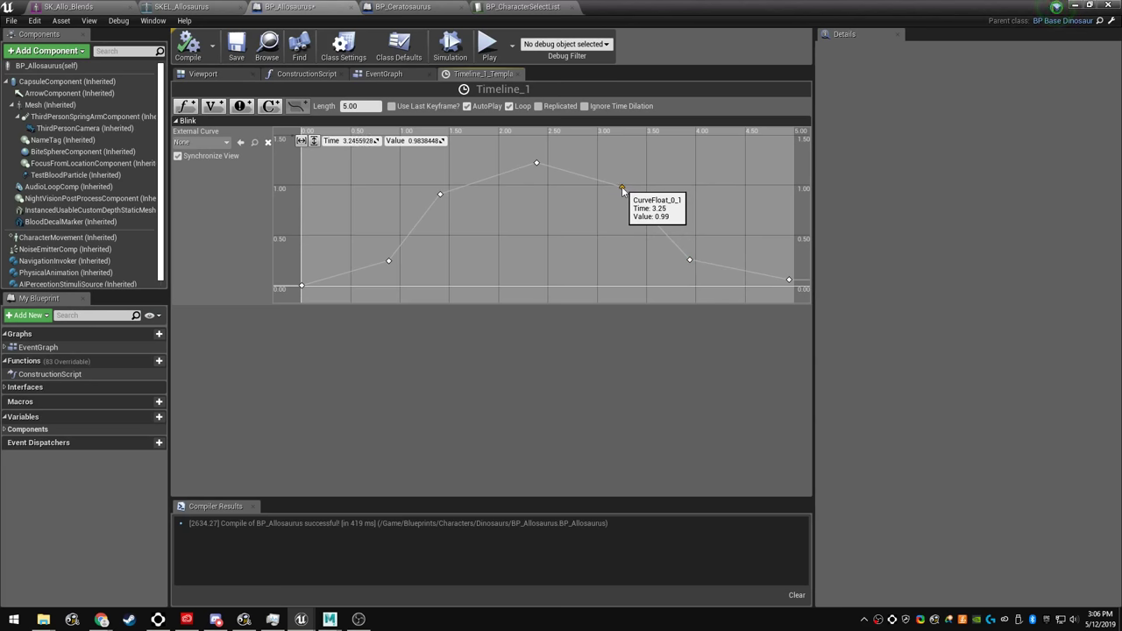
left_click(195, 51)
left_click(236, 46)
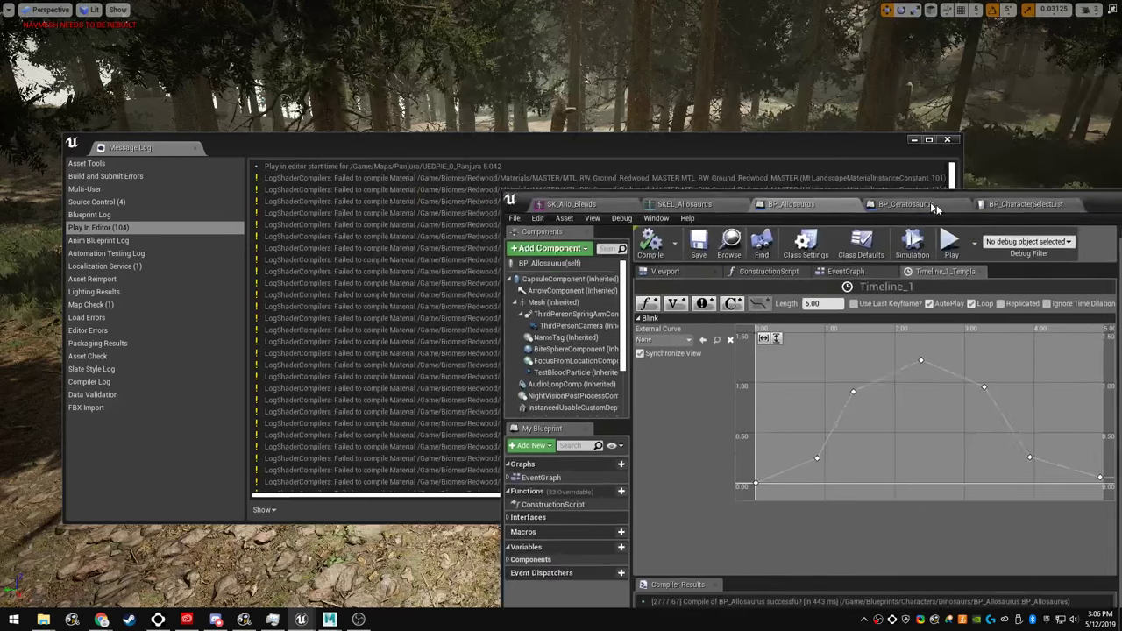
Close the Message Log, play the level again with a spawned Allosaurus to check the adjusted breathing, and end the session.
left_click_drag(932, 204, 1121, 73)
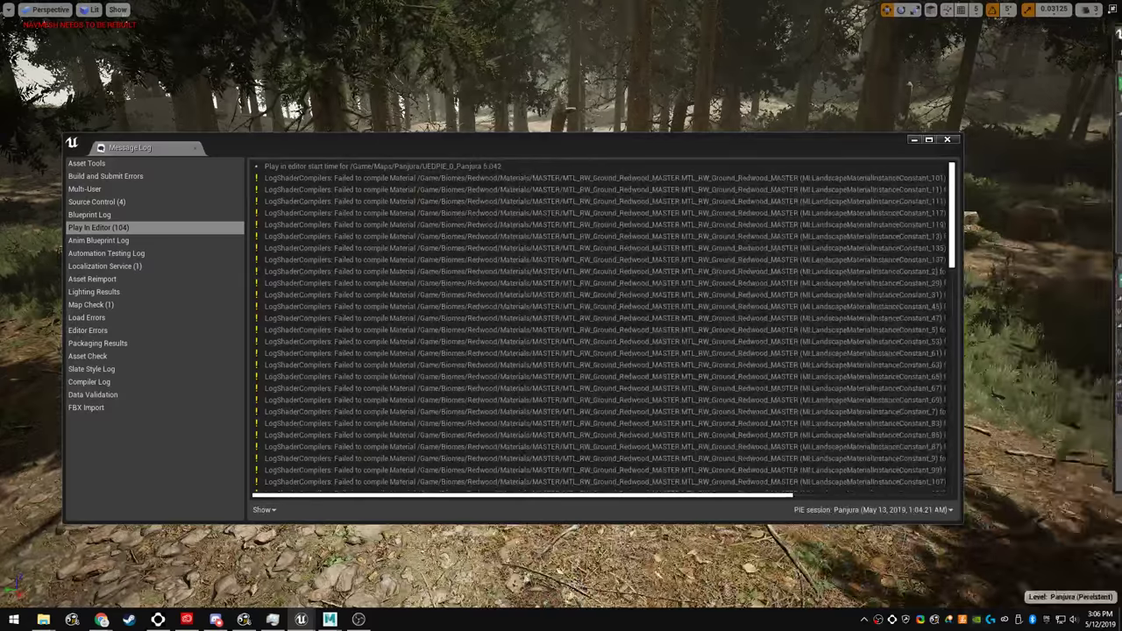
left_click(946, 141)
key("F11")
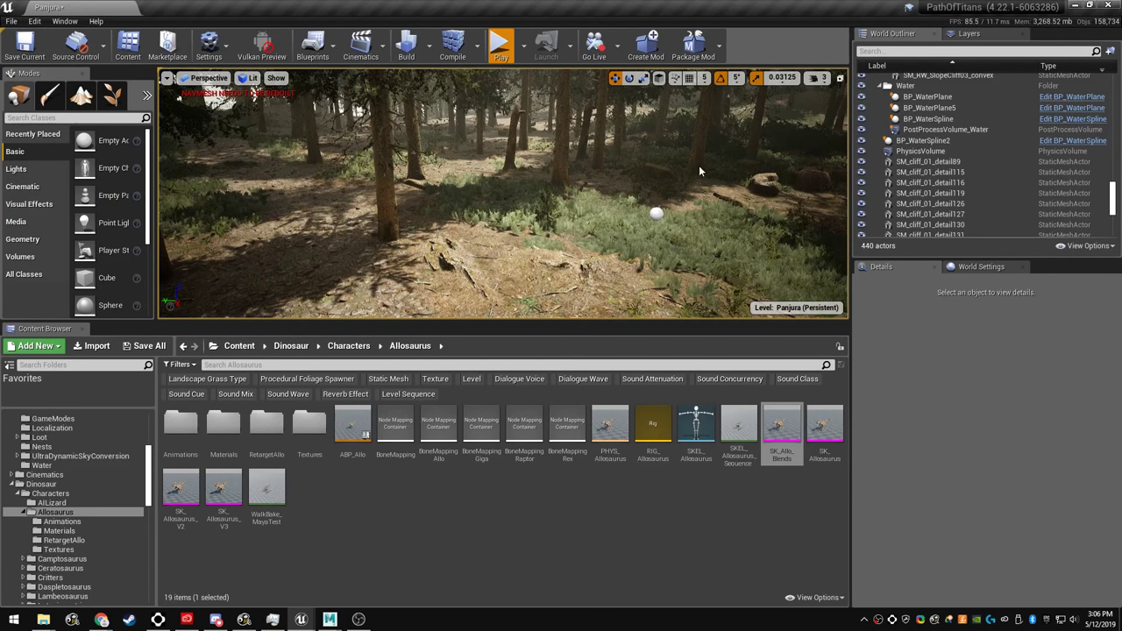
key("alt+p")
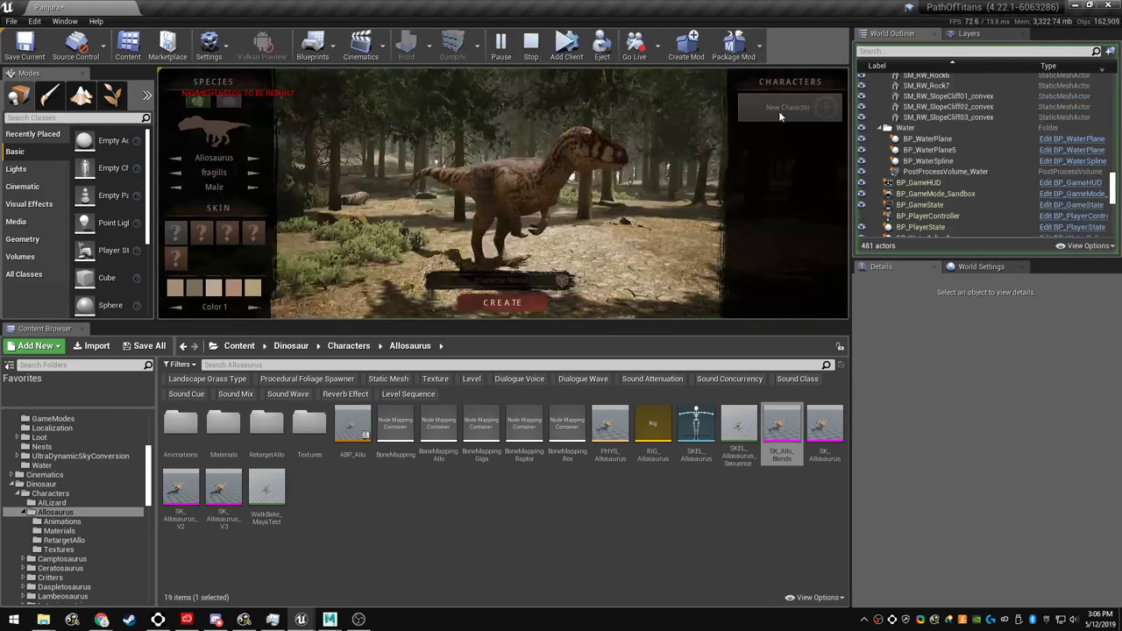
key("F11")
left_click(1010, 508)
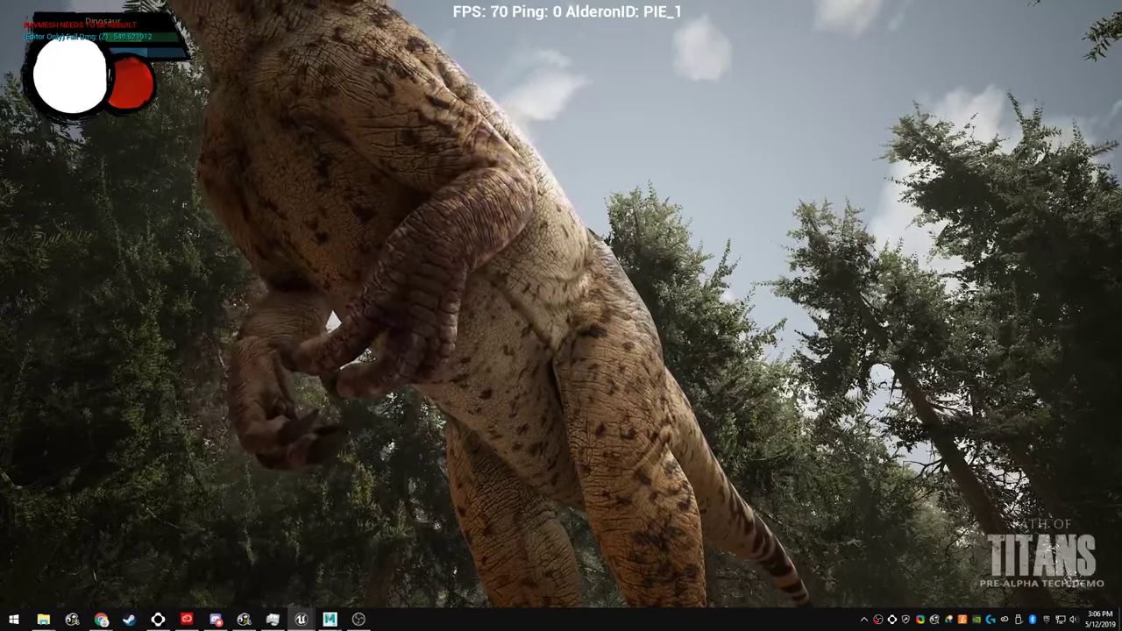
key("Escape")
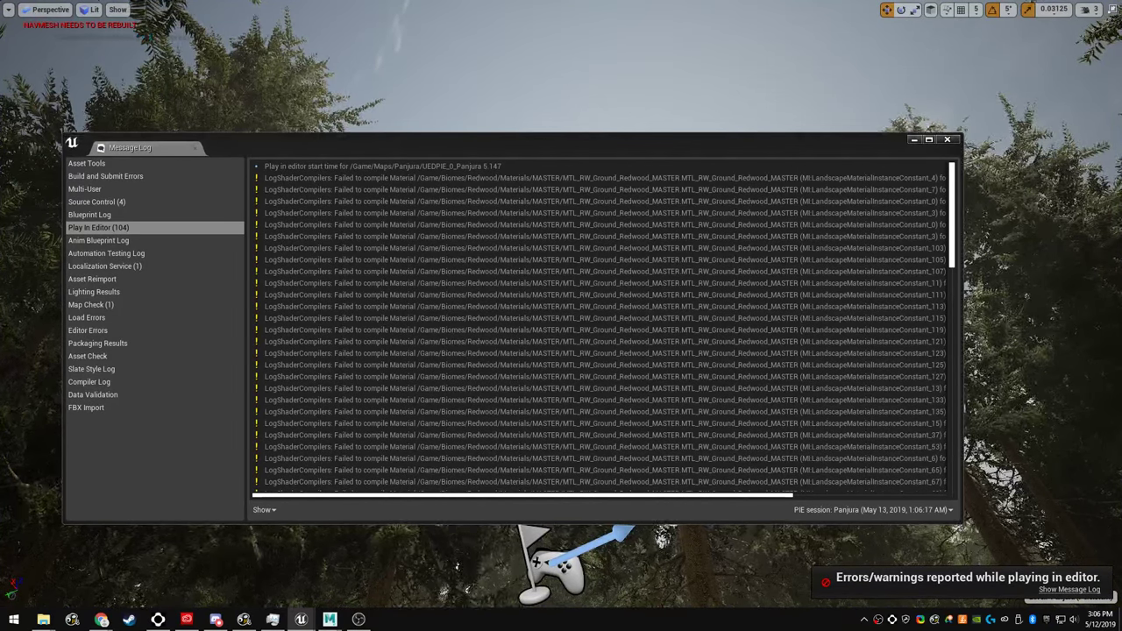
Place the last key of Timeline_1's curve near time 4.93, value 0, and save BP_Allosaurus.
key("alt+Tab")
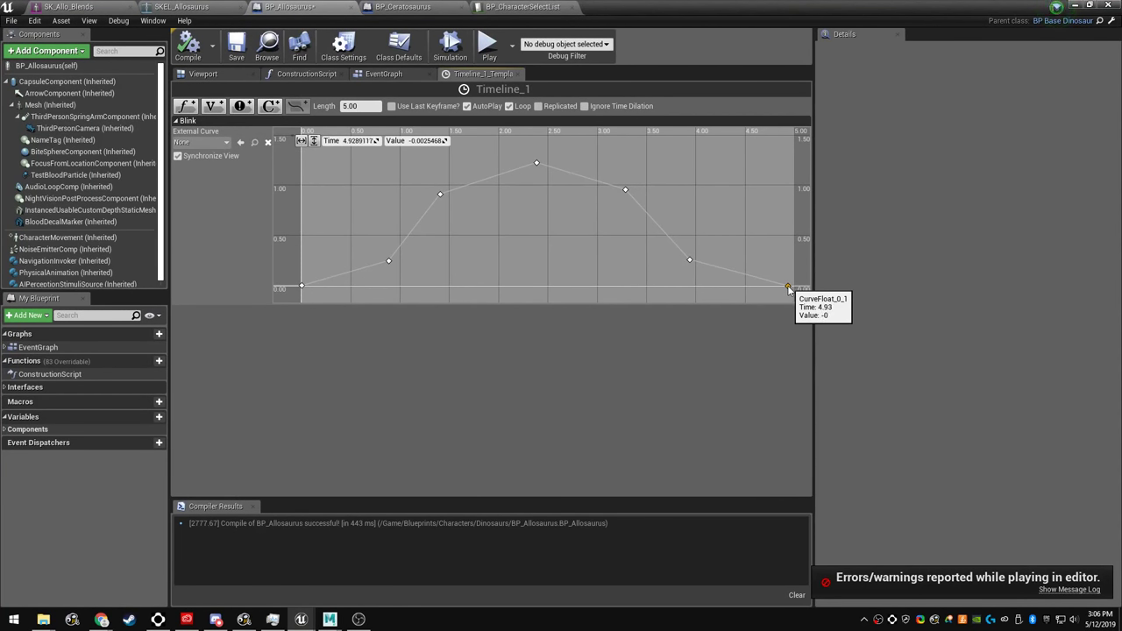
left_click_drag(789, 290, 788, 290)
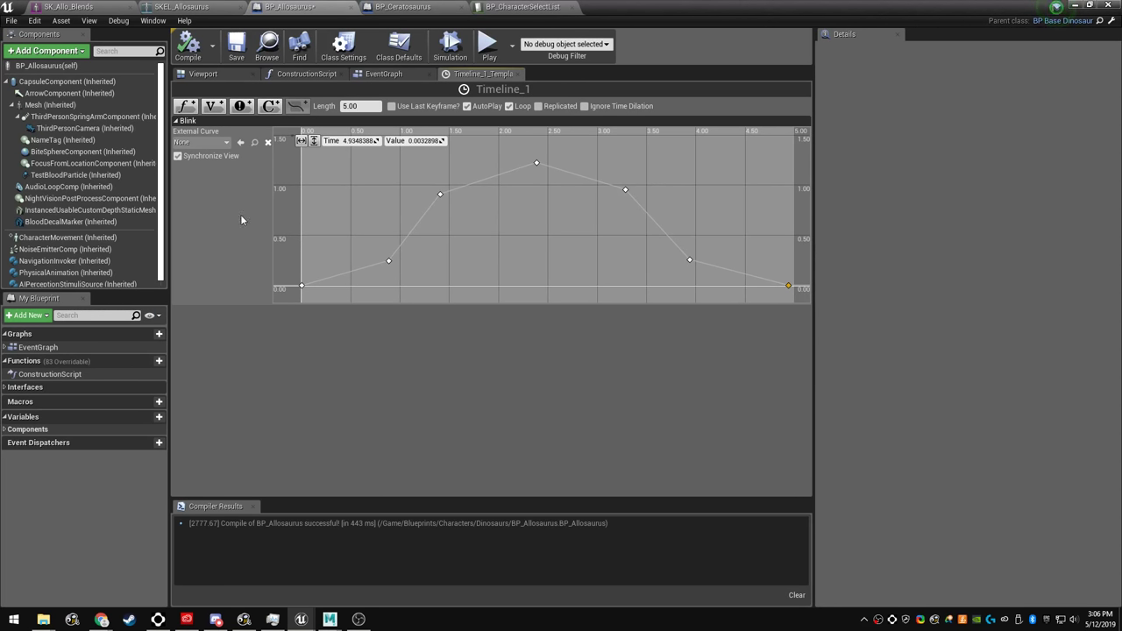
left_click(236, 53)
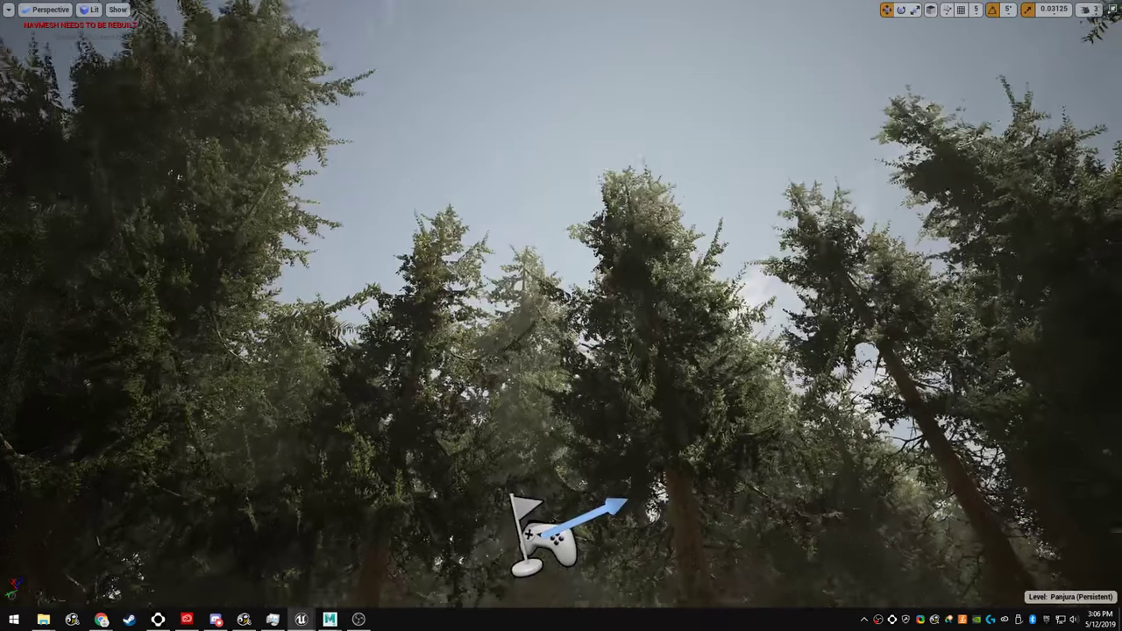
Start another play session of the Panjura level, switch it to full screen and enter with a fragilis Allosaurus.
key("F11")
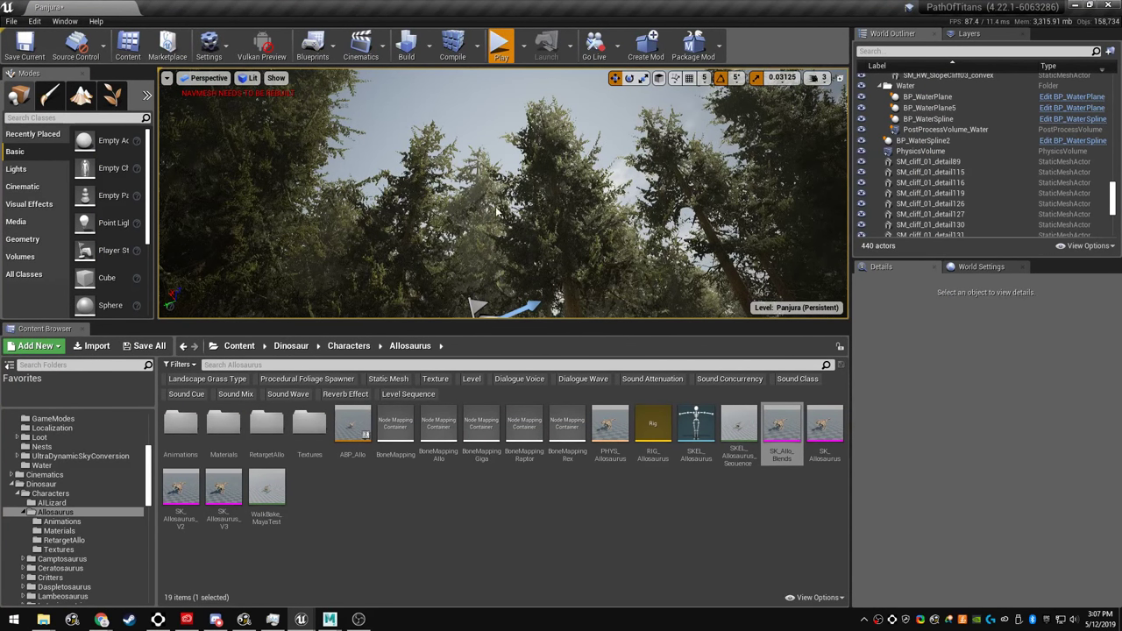
key("alt+p")
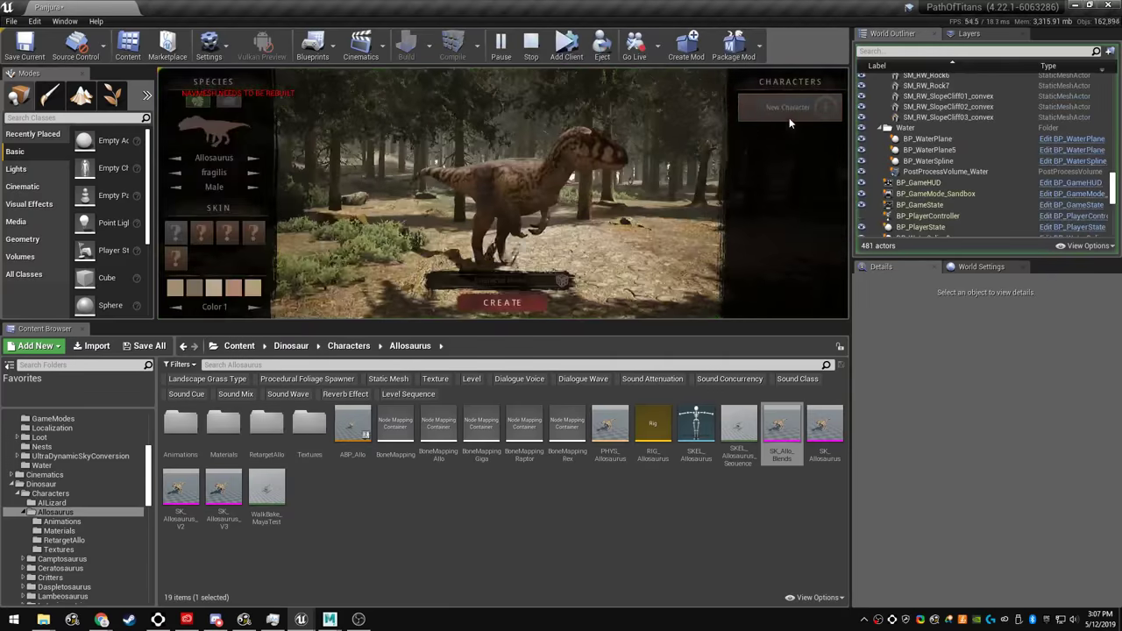
key("F11")
left_click(1013, 495)
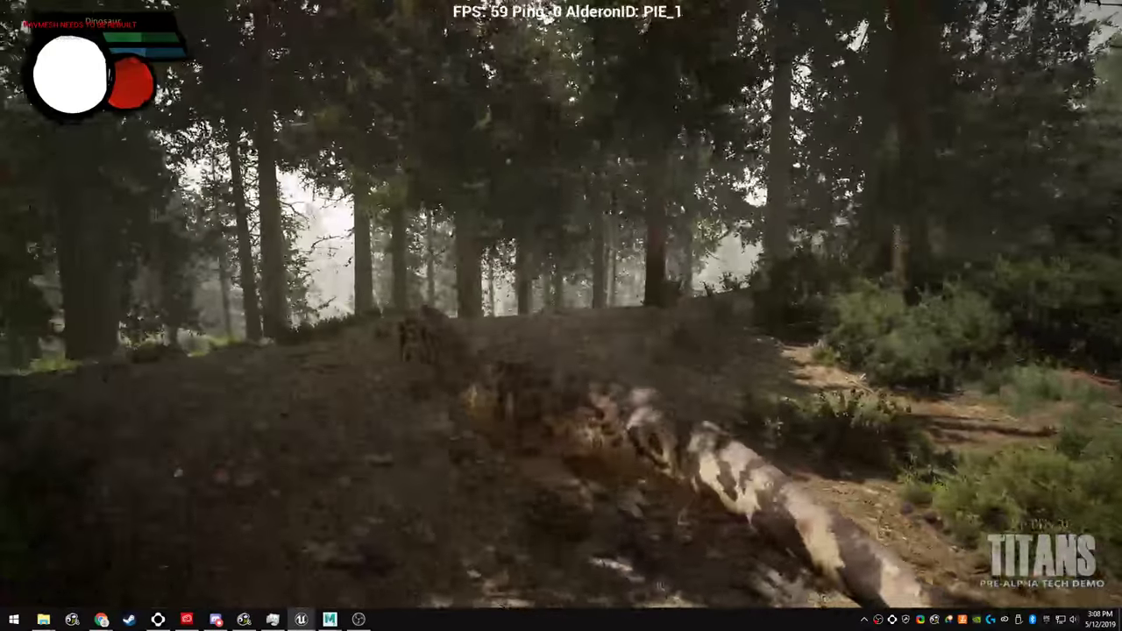
Walk the Allosaurus through the forest, watch its blinking and breathing from the side, end the session and close the Message Log.
key("w")
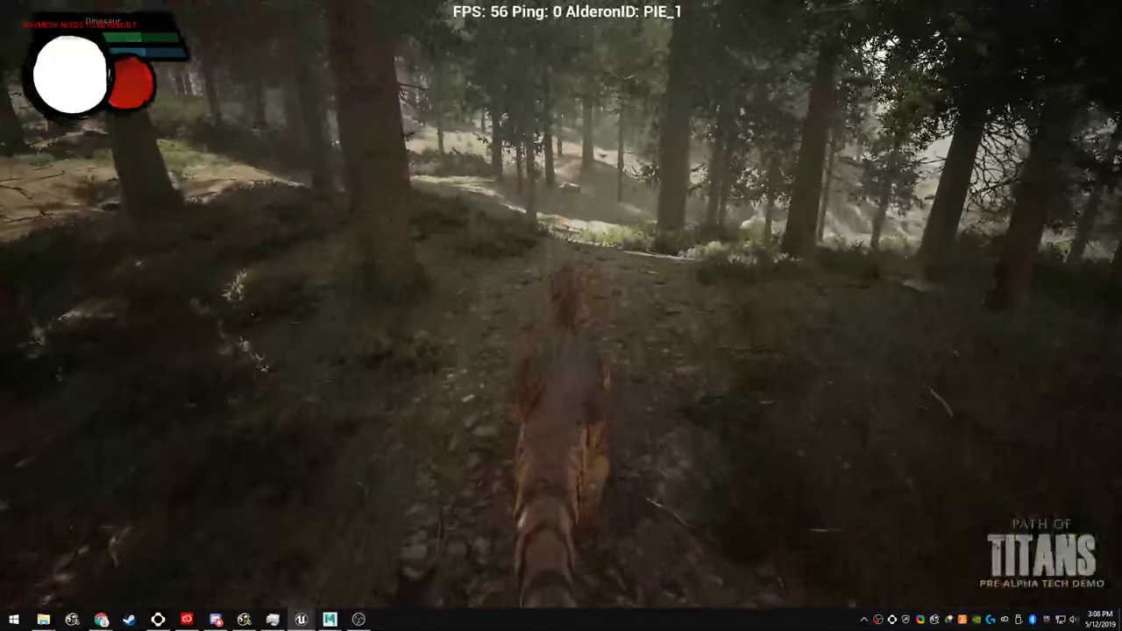
key("d")
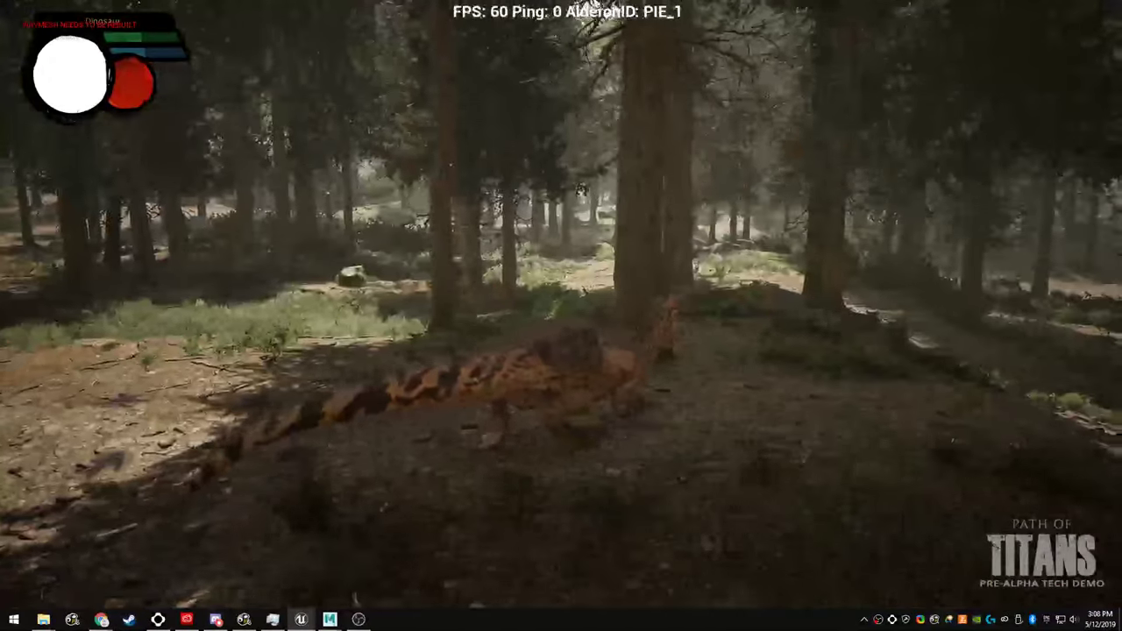
key("d")
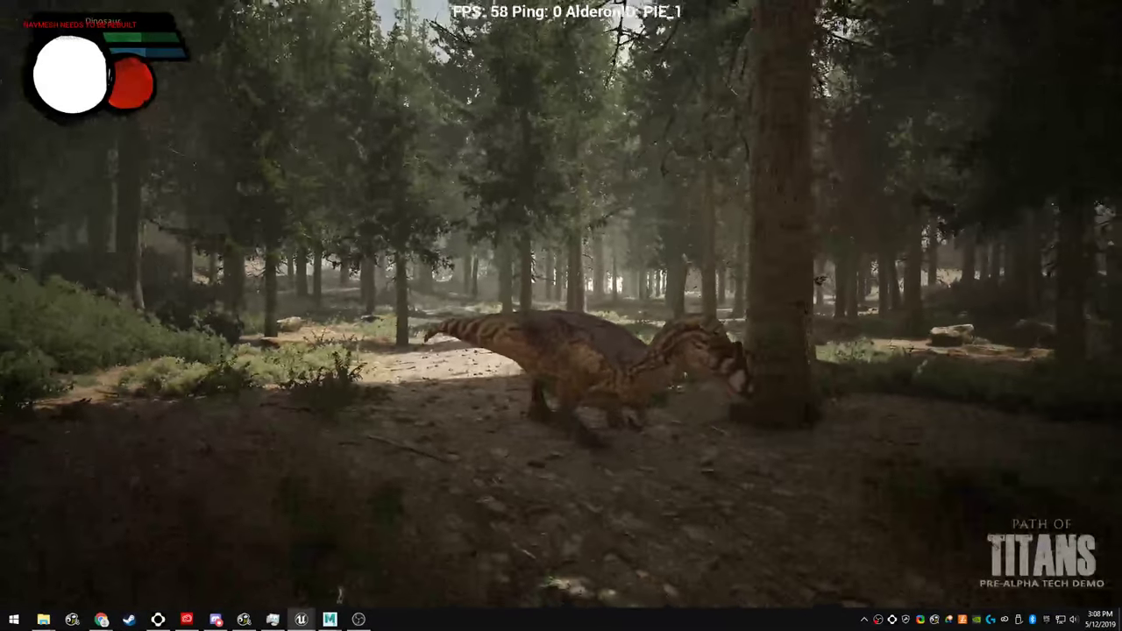
key("d")
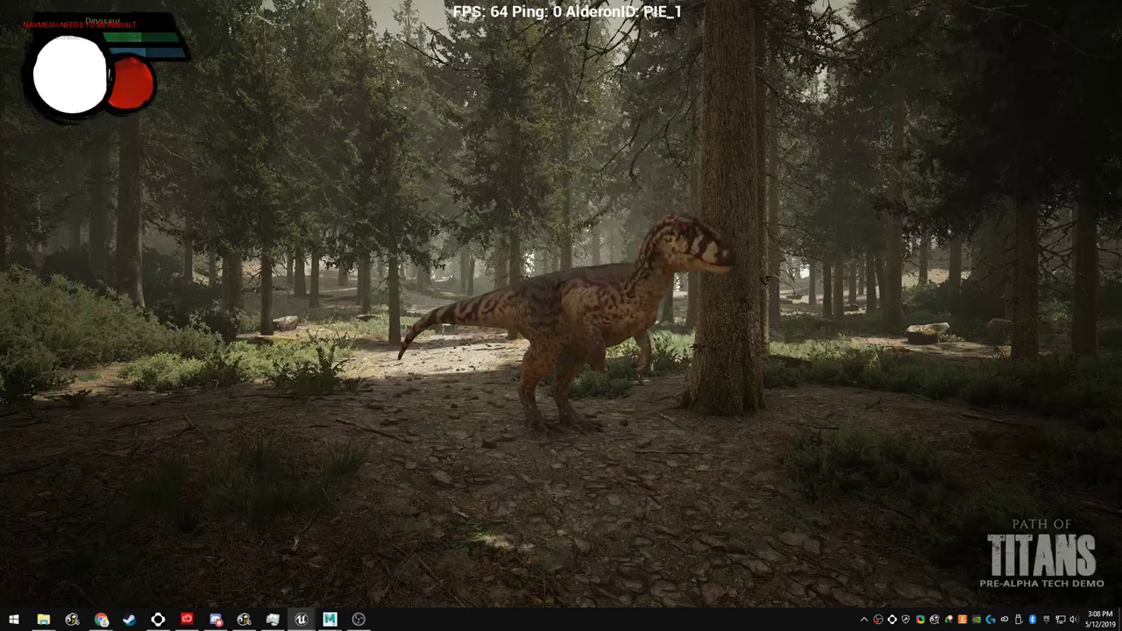
key("w")
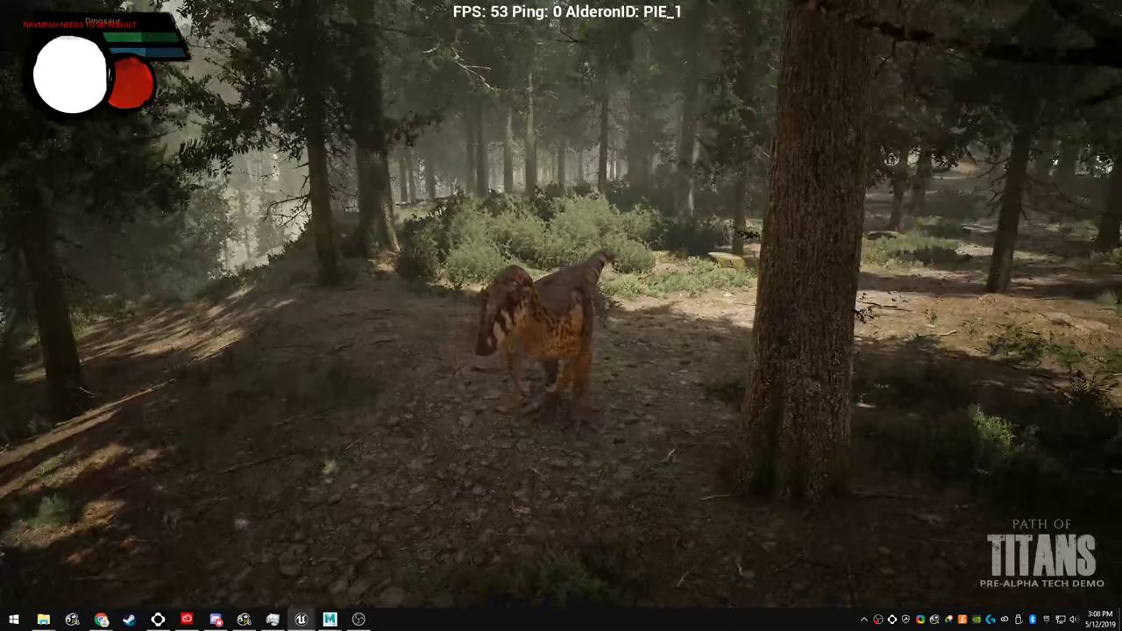
key("F11")
key("Escape")
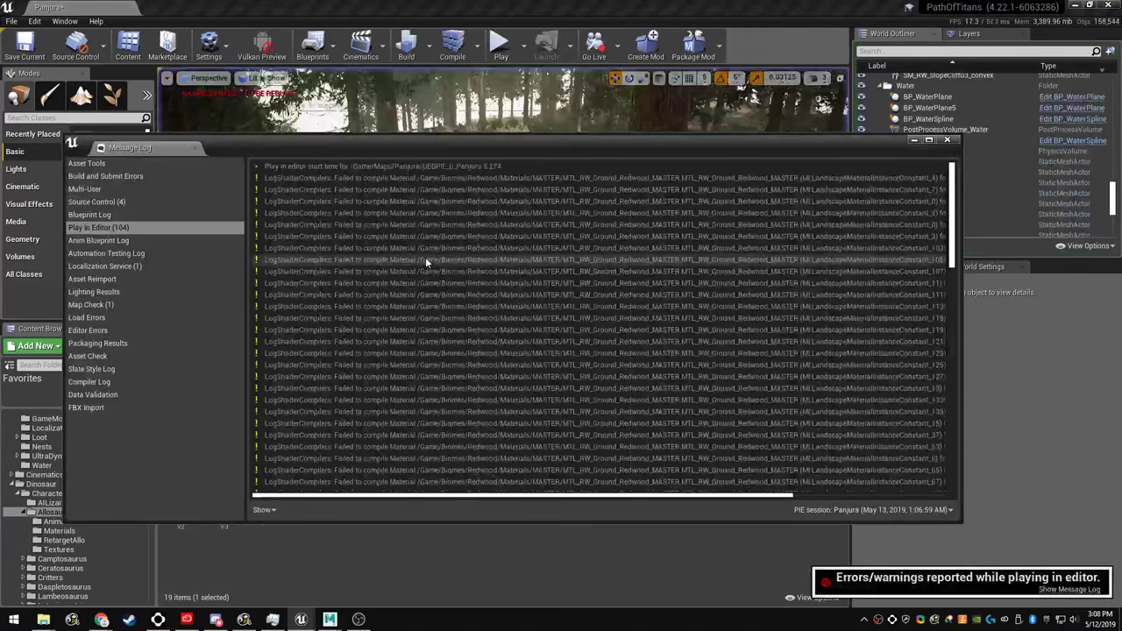
left_click(947, 139)
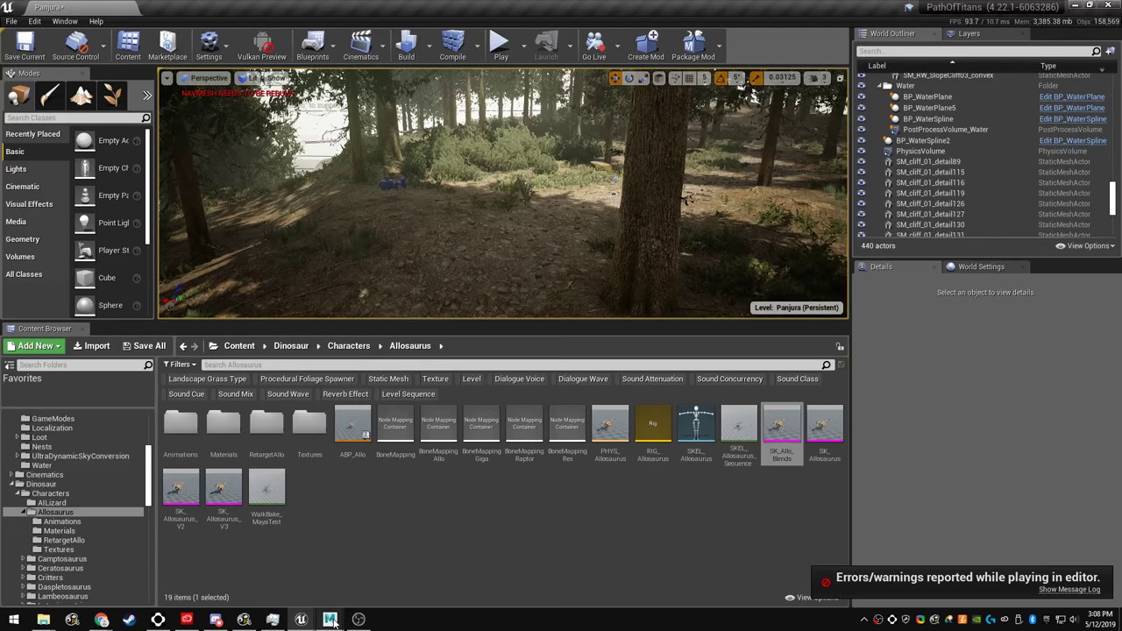
Switch to Maya, save the scene as AlloBasicBlendsraw.mlt in the Allosaurus Modelling/Allo_Basic folder, and clear the selection.
mouse_move(334, 620)
left_click(380, 578)
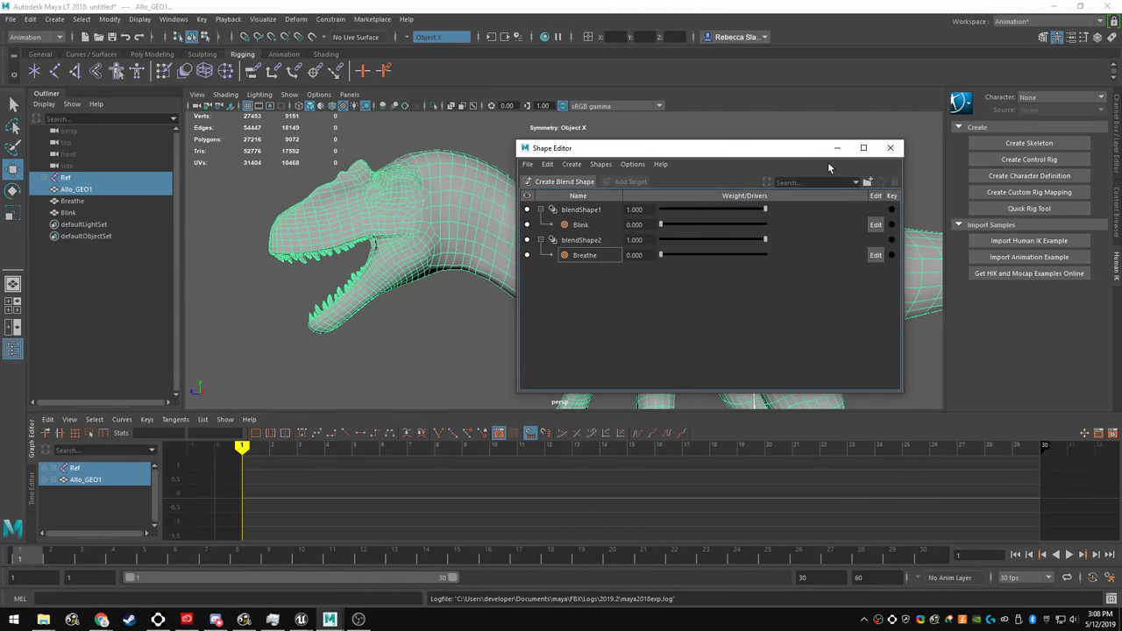
left_click(7, 19)
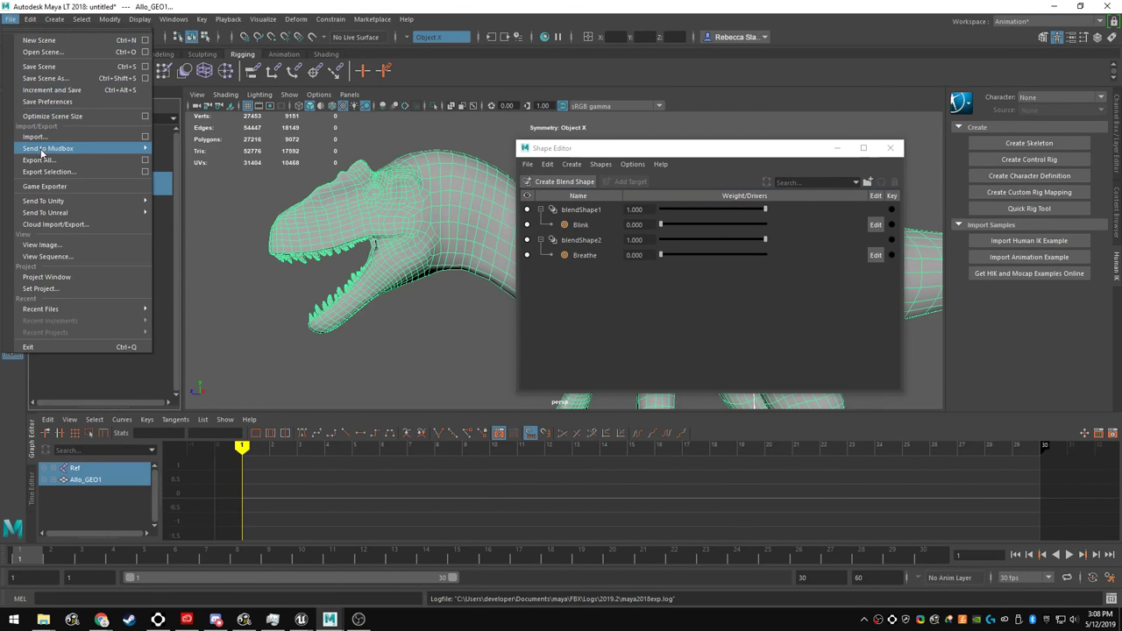
left_click(54, 79)
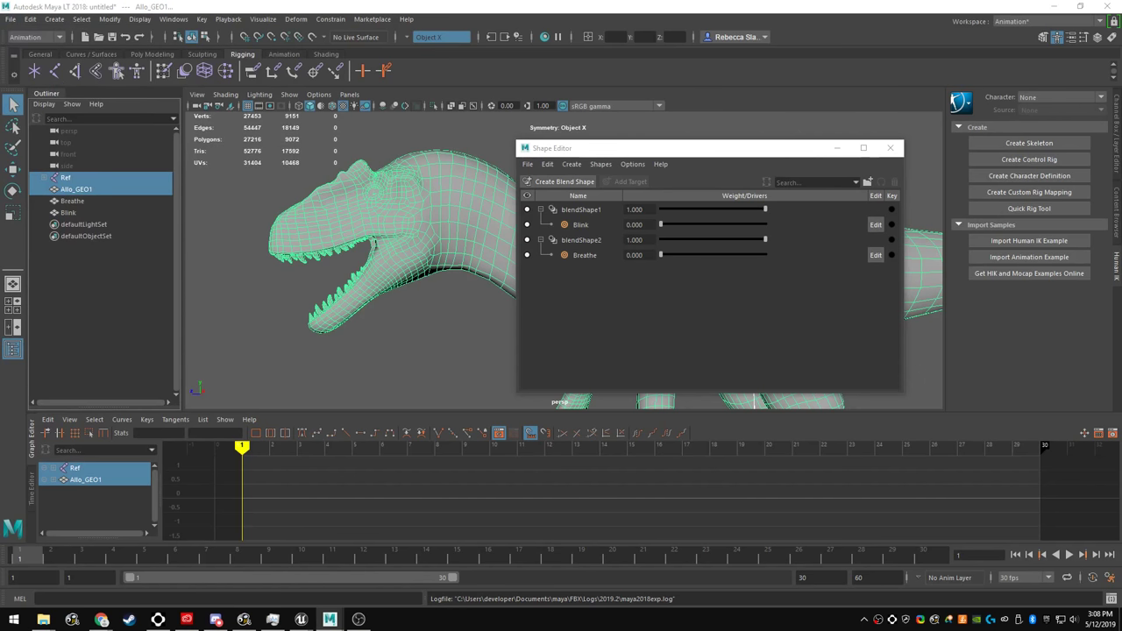
mouse_move(44, 619)
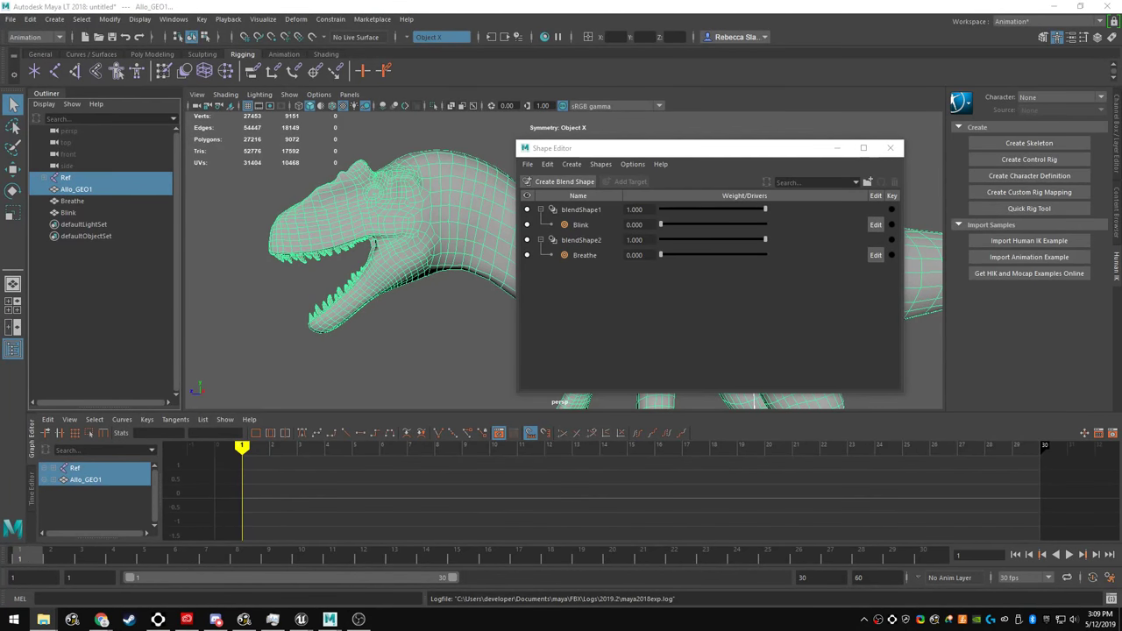
double_click(67, 178)
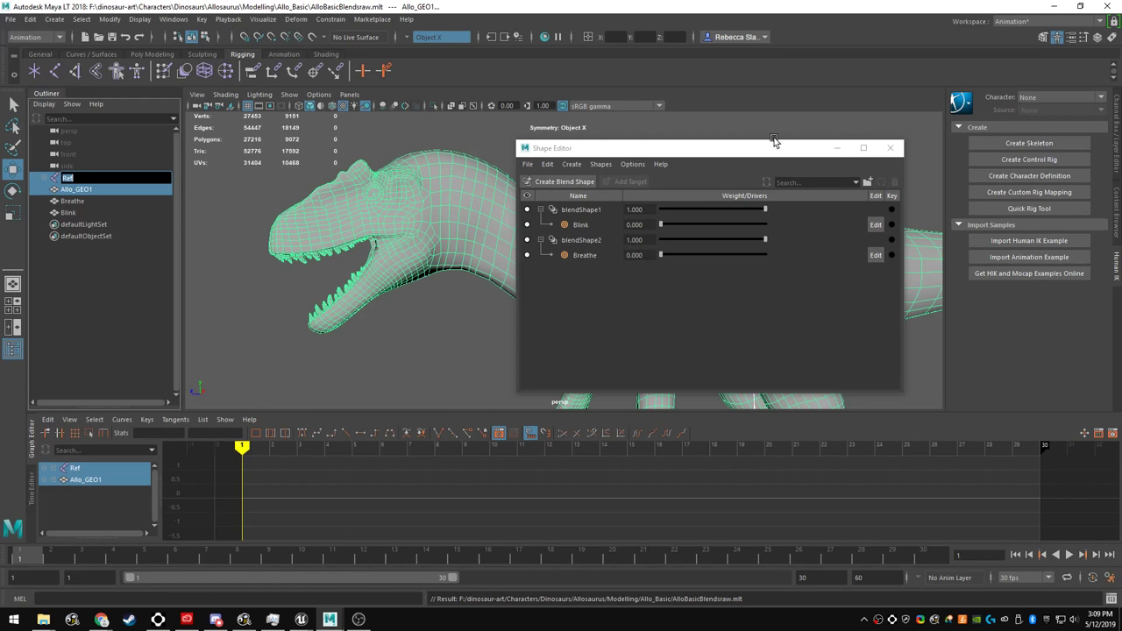
left_click(88, 259)
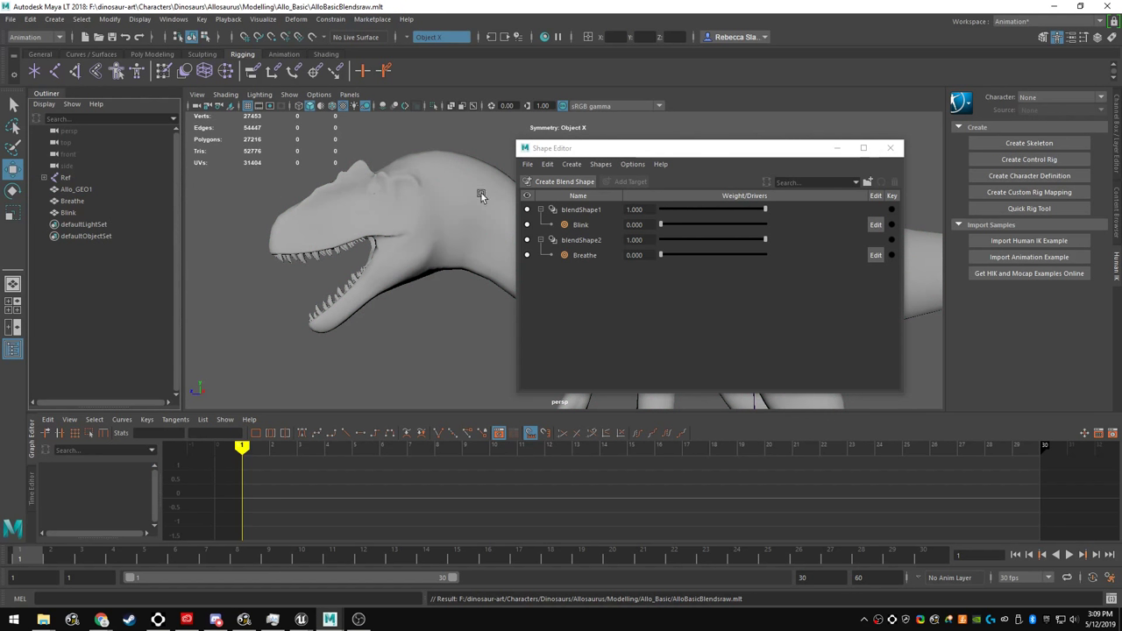
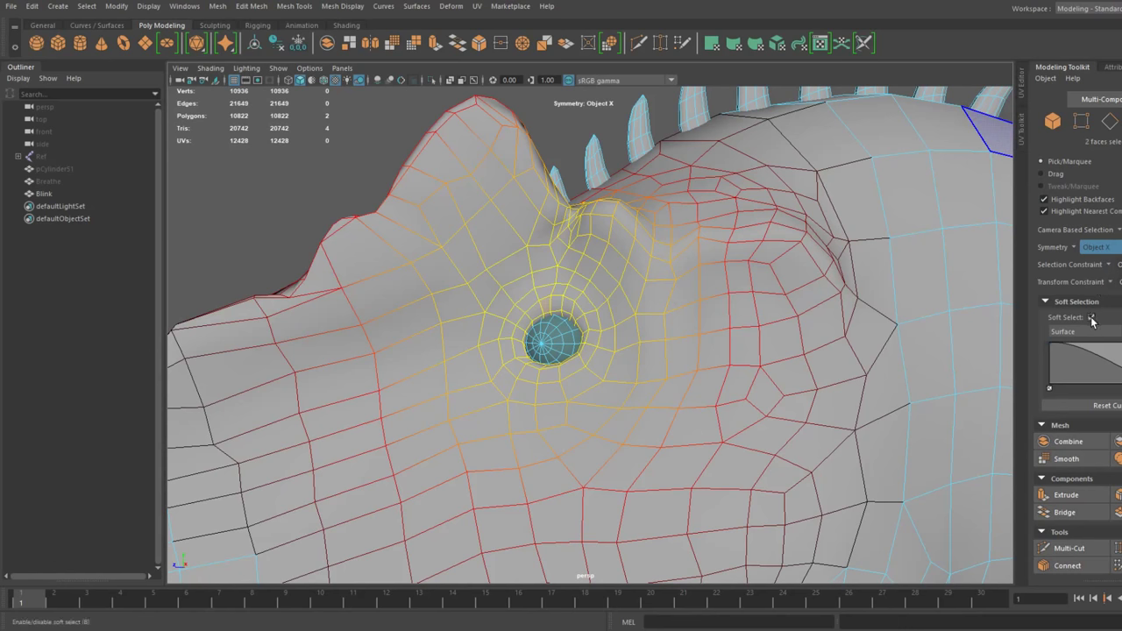
Turn off Soft Select, select the ring of faces along the Blink mesh's upper eyelid, and rotate them down over the eyeball.
left_click(1092, 319)
scroll(637, 297, "up", 3)
scroll(546, 307, "up", 4)
scroll(483, 296, "down", 4)
middle_click_drag(483, 290, 553, 289, "alt")
left_click(580, 304, "shift")
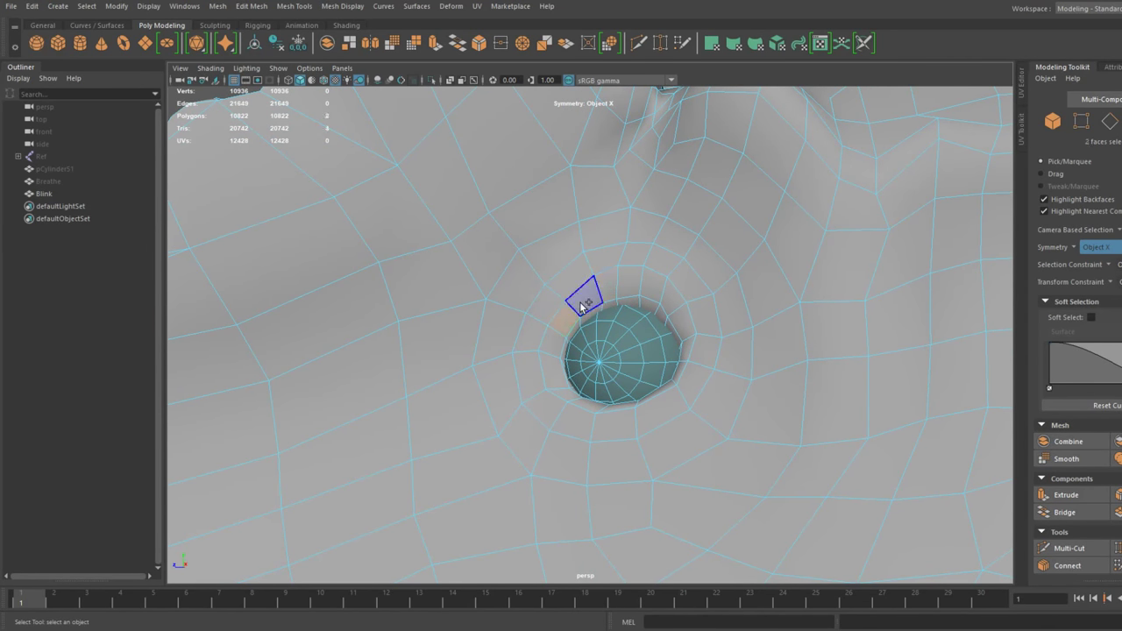
left_click(596, 297, "ctrl")
left_click(557, 343, "shift")
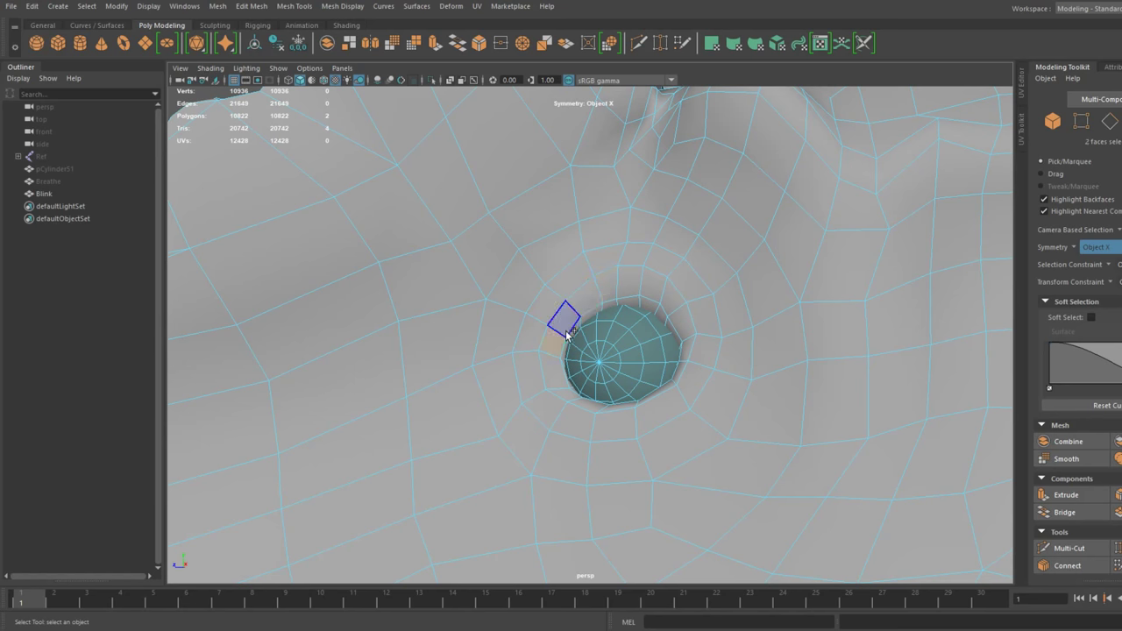
left_click(567, 329, "shift")
left_click(581, 306, "shift")
left_click(620, 287, "shift")
mouse_move(622, 291)
left_mouse_down()
mouse_move(681, 321)
mouse_move(657, 353)
left_mouse_up()
key("e")
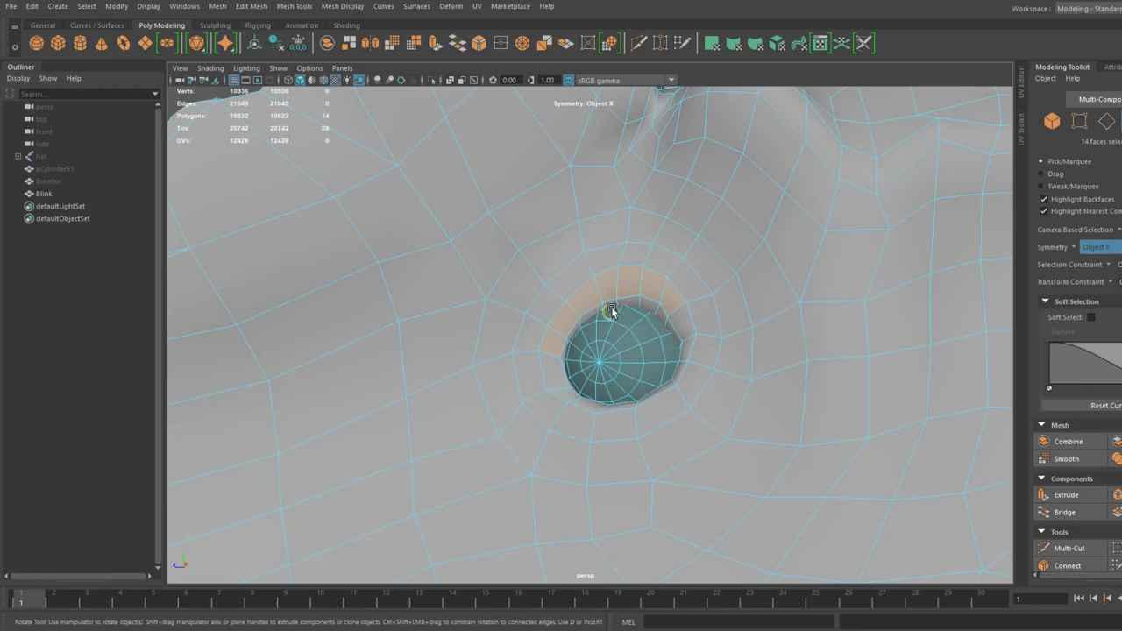
left_click_drag(611, 312, 612, 315)
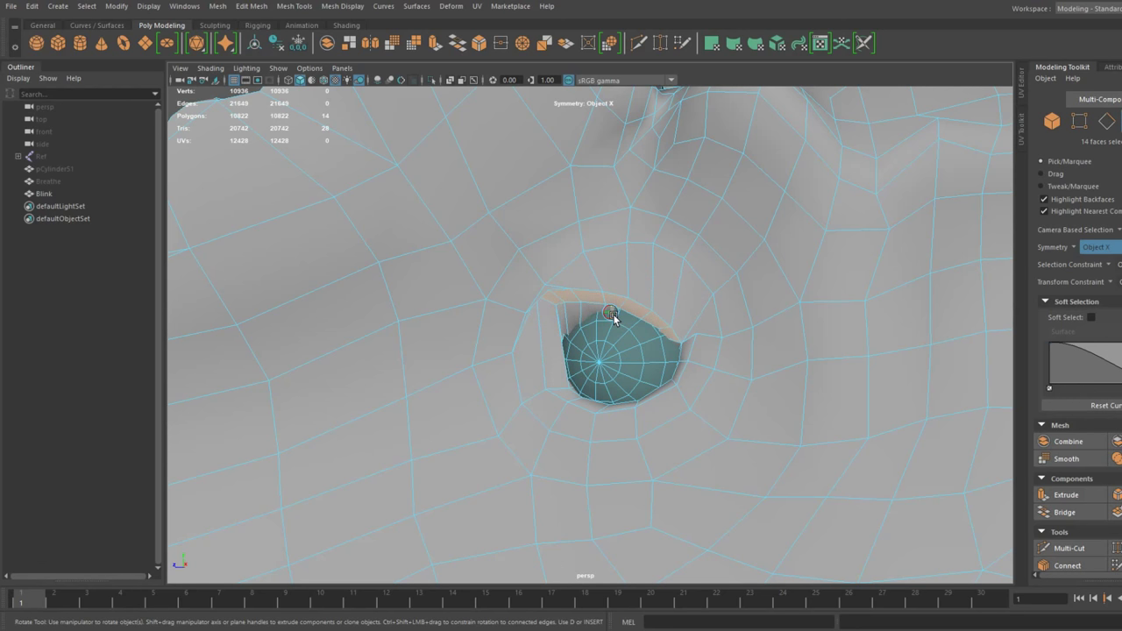
Rotate the selected upper eyelid faces further so the lid slants down toward the front corner of the eye.
scroll(561, 319, "down", 4)
left_click_drag(555, 320, 641, 318, "alt")
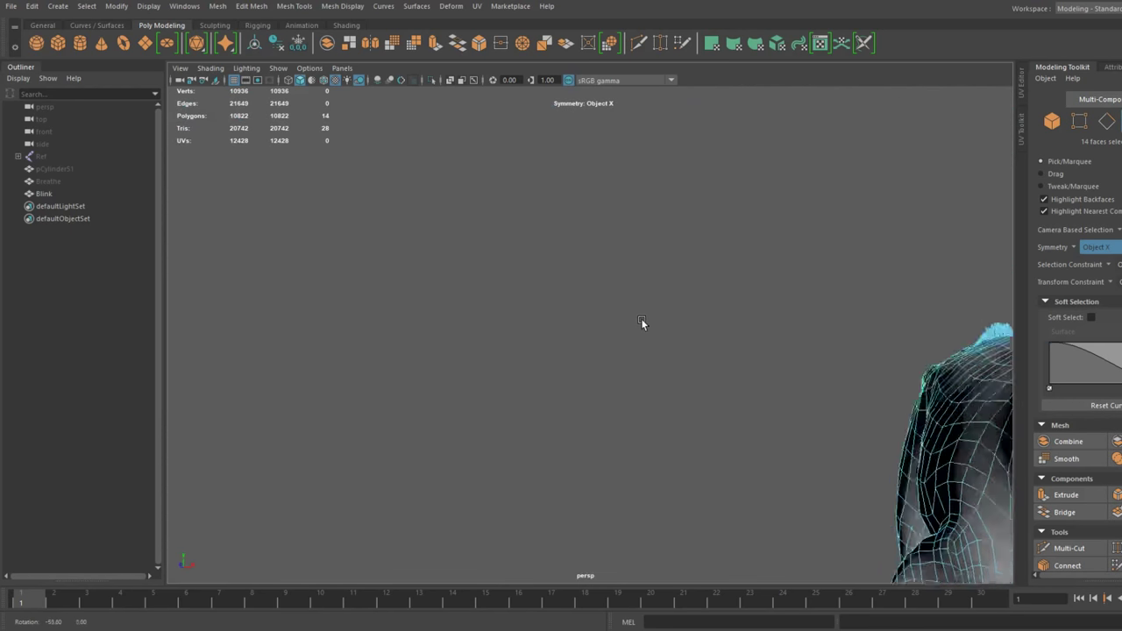
middle_click_drag(641, 318, 475, 277, "alt")
left_click_drag(476, 278, 361, 274, "alt")
scroll(421, 267, "up", 5)
scroll(417, 254, "up", 3)
middle_click_drag(412, 243, 520, 311, "alt")
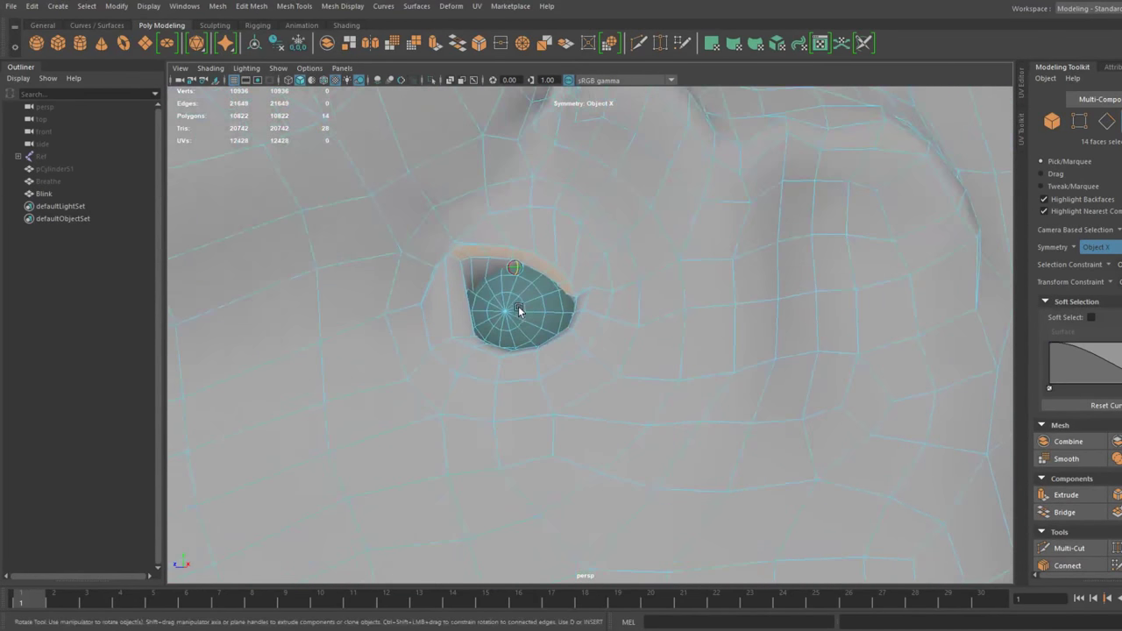
scroll(508, 280, "up", 4)
middle_click_drag(484, 256, 511, 267, "alt")
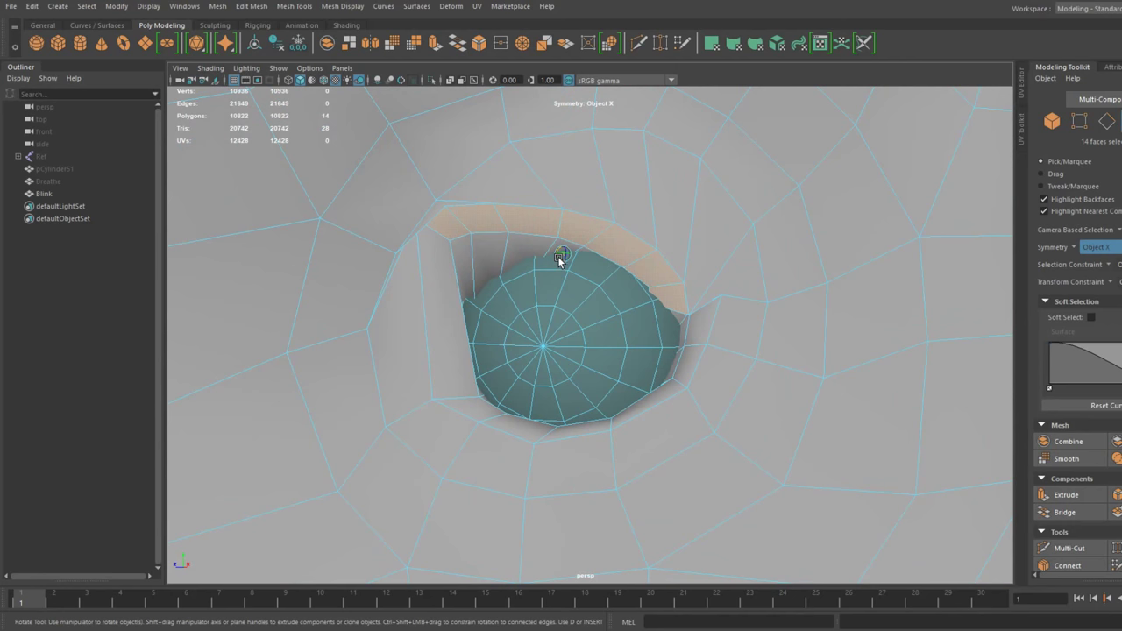
left_click_drag(561, 258, 692, 339)
Move the upper eyelid faces sideways toward the head so the lid sits closer to the eyeball.
key("w")
middle_click_drag(692, 324, 598, 288, "alt")
left_click_drag(598, 288, 696, 340, "alt")
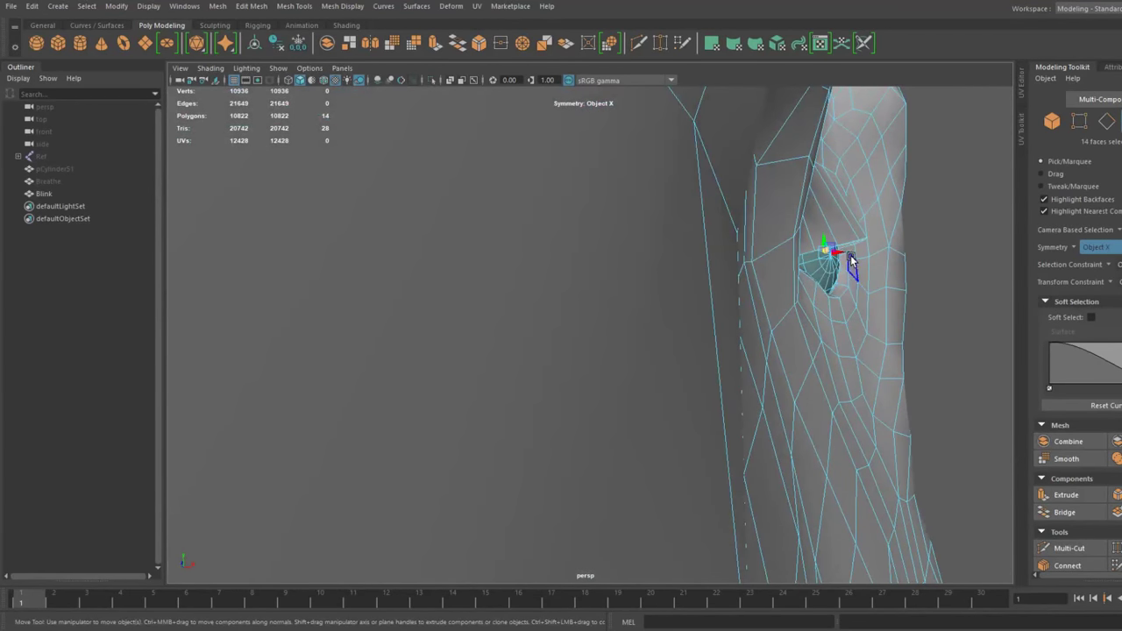
left_click_drag(839, 253, 822, 253)
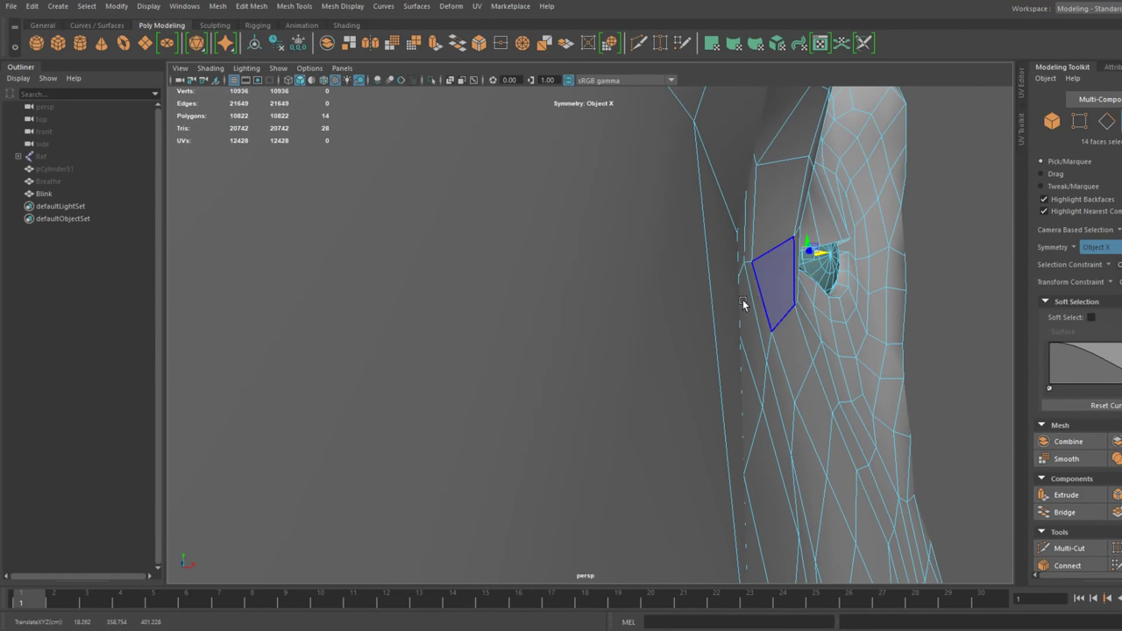
Select the faces along the lower and rear rim of the eye and rotate them toward the upper eyelid.
left_click_drag(744, 304, 583, 311, "alt")
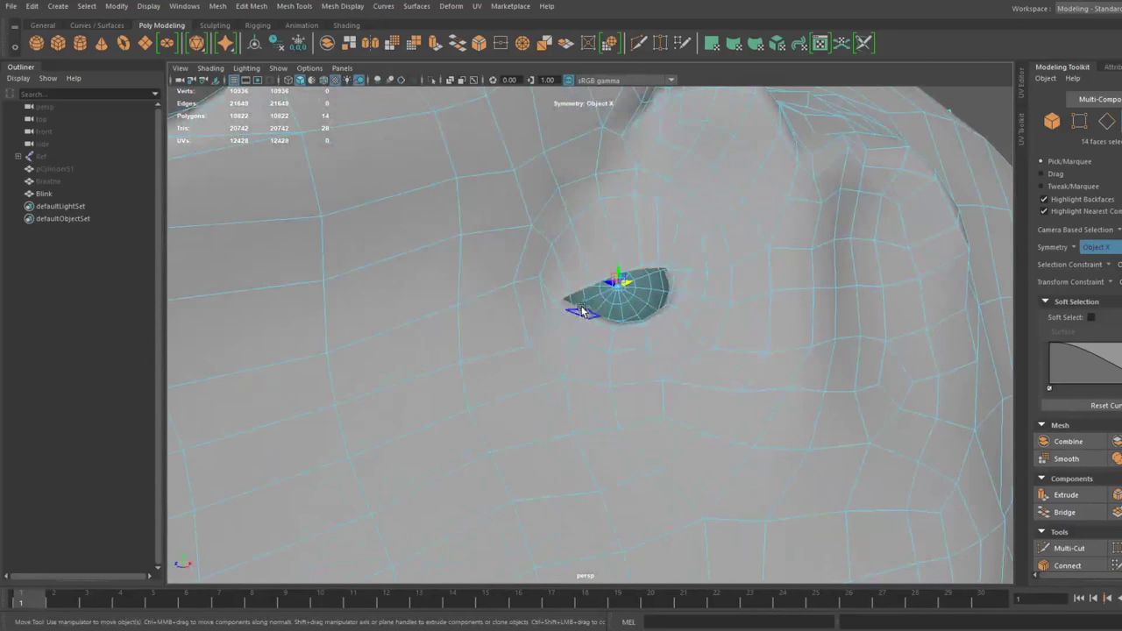
right_click_drag(582, 312, 546, 356, "alt")
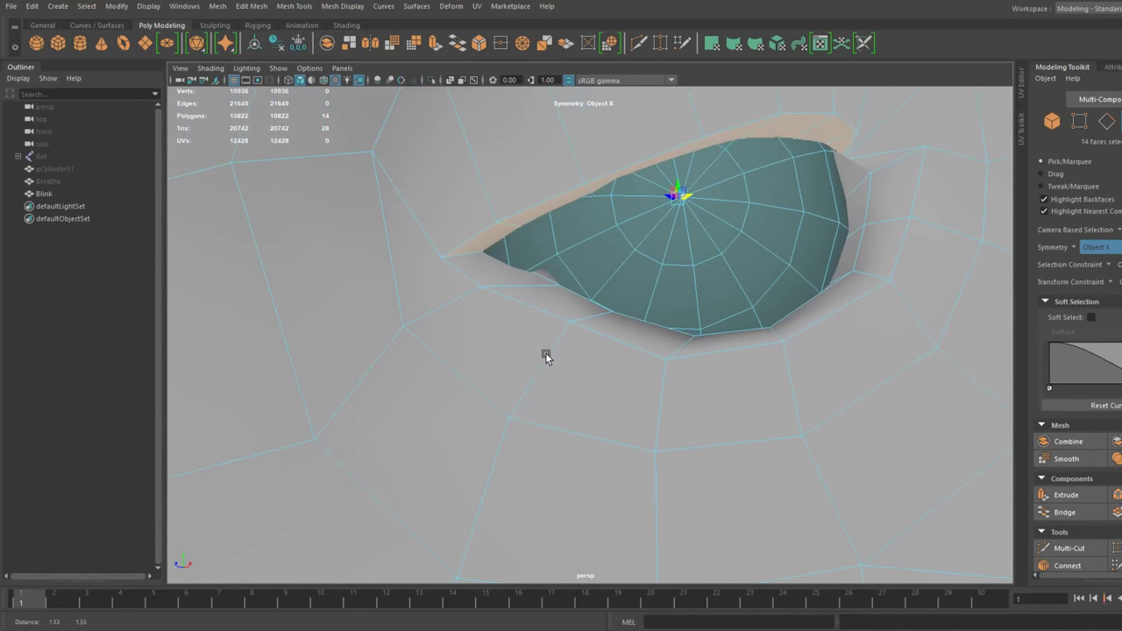
middle_click_drag(546, 356, 529, 387, "alt")
left_click(538, 338)
left_click(634, 375, "shift")
left_click(701, 375, "shift")
left_click(843, 311, "shift")
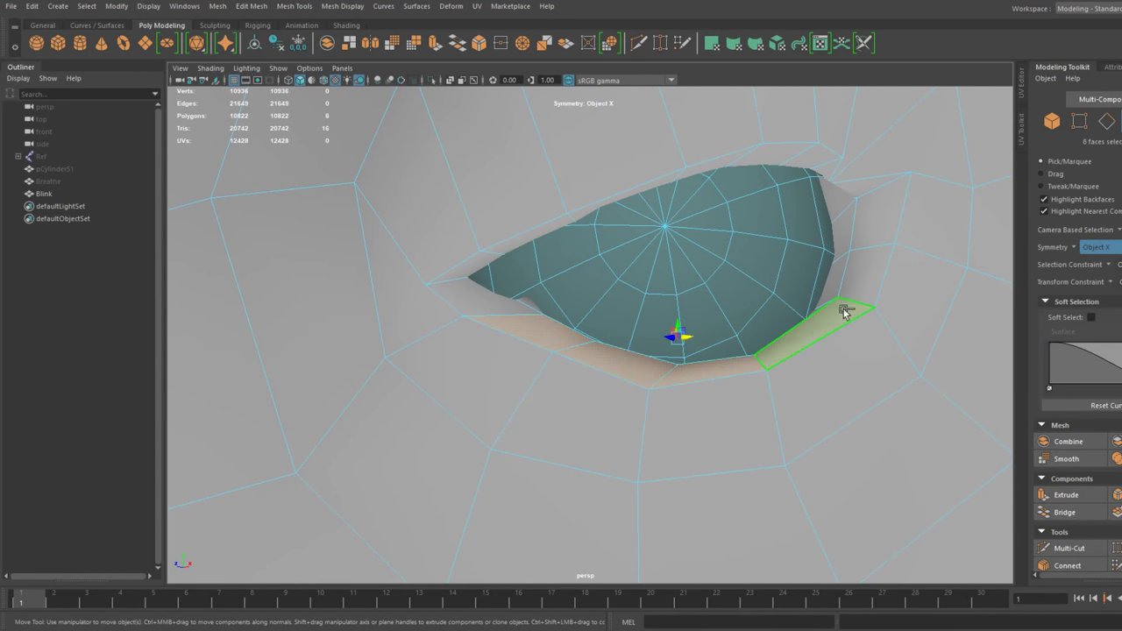
mouse_move(844, 313)
left_mouse_down()
mouse_move(879, 243)
mouse_move(816, 293)
left_mouse_up()
key("e")
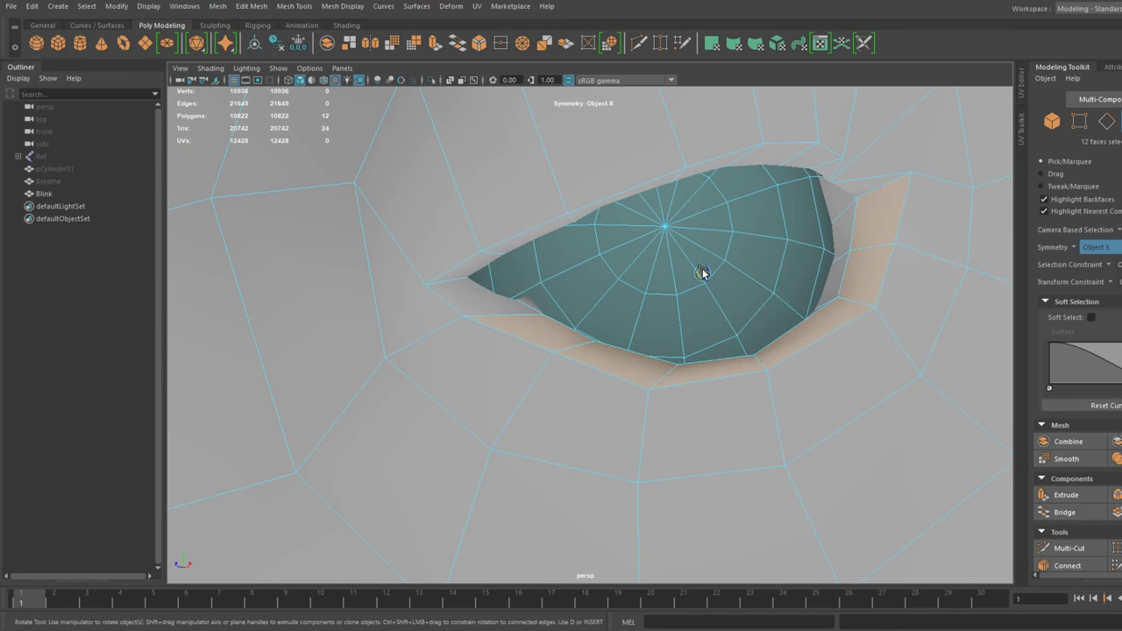
left_click_drag(702, 269, 705, 264)
middle_click_drag(702, 277, 704, 269)
Move the lower eyelid faces up over the eyeball to narrow the eye opening.
key("w")
left_click_drag(714, 247, 693, 201)
middle_click_drag(693, 202, 670, 288, "alt")
mouse_move(669, 287)
left_mouse_down("alt")
mouse_move(641, 286)
mouse_move(684, 287)
left_mouse_up("alt")
left_click_drag(619, 324, 587, 336)
key("e")
key("w")
Move the selected lower eyelid faces sideways to fit against the eyeball, clear the selection, and check the closed eye.
left_click_drag(614, 346, 625, 289, "alt")
middle_click_drag(625, 289, 531, 343, "alt")
left_click_drag(530, 342, 553, 338, "alt")
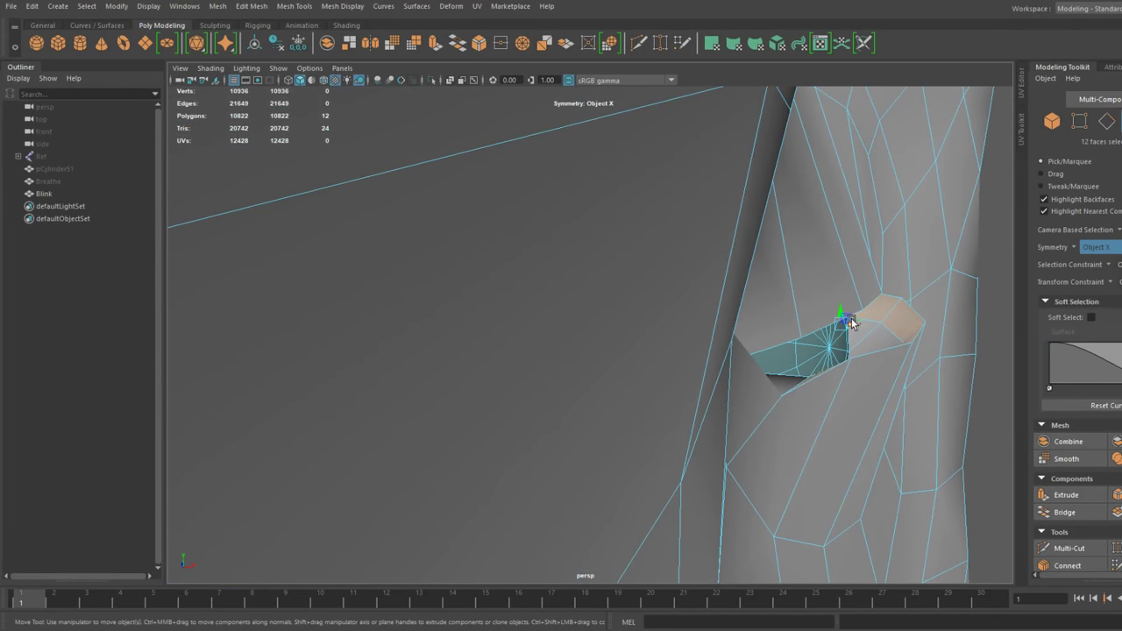
left_click_drag(851, 324, 666, 362)
left_click_drag(353, 323, 449, 319)
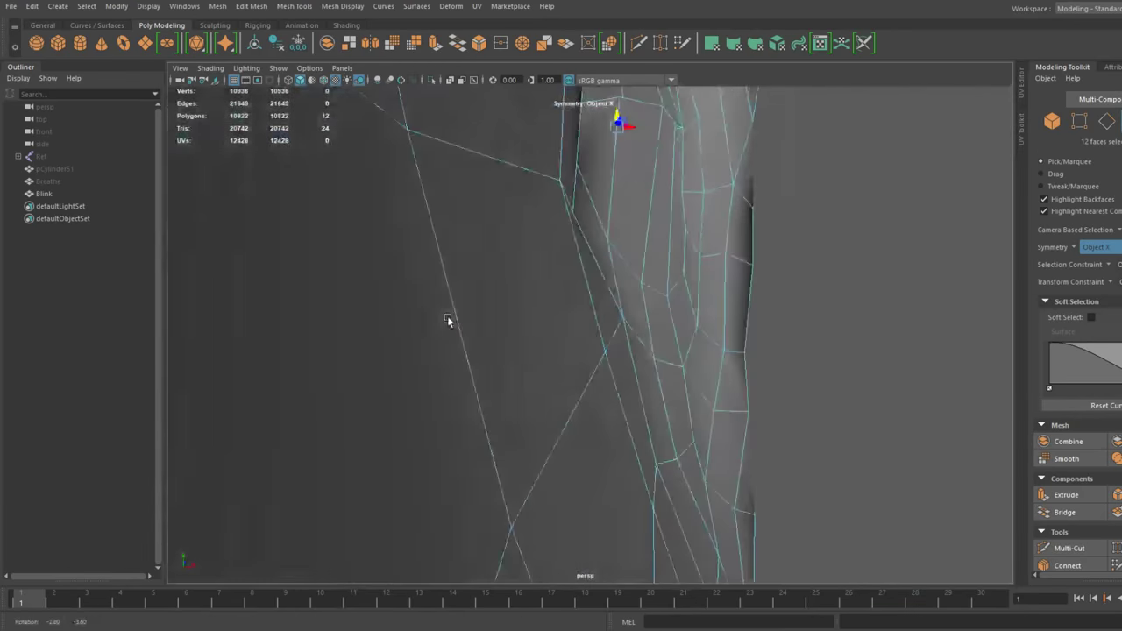
middle_click_drag(547, 266, 596, 338, "alt")
left_click_drag(597, 338, 463, 340, "alt")
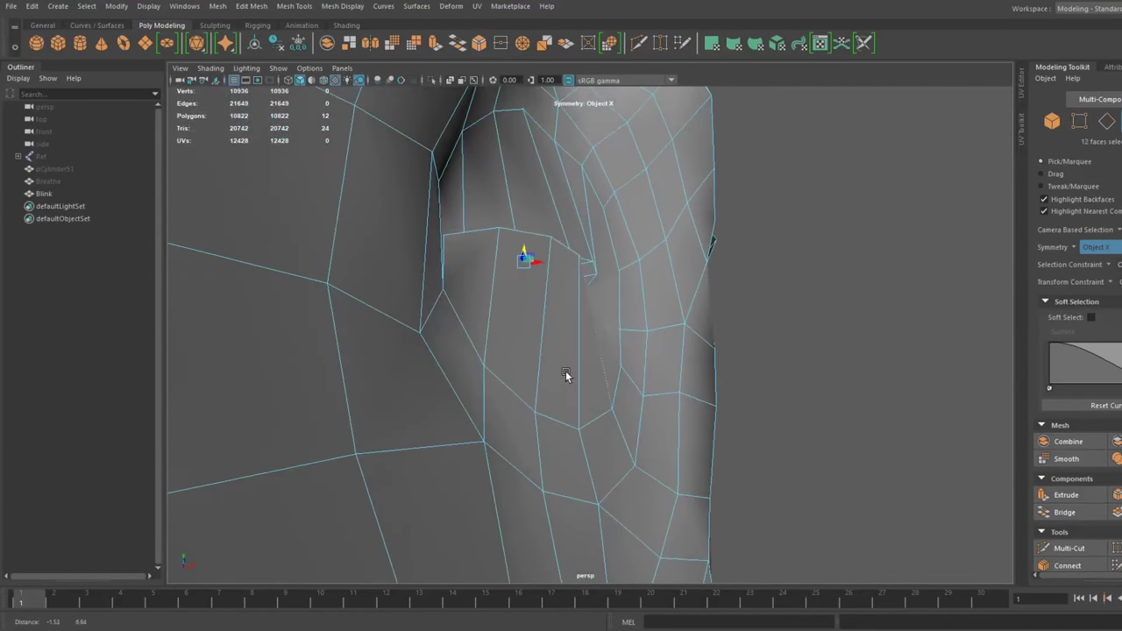
key("f")
left_click(844, 368)
scroll(558, 317, "down", 5)
middle_click_drag(463, 340, 388, 422, "alt")
left_click_drag(387, 423, 485, 366, "alt")
Hide the Blink mesh and show the Breathe mesh.
left_click(44, 194)
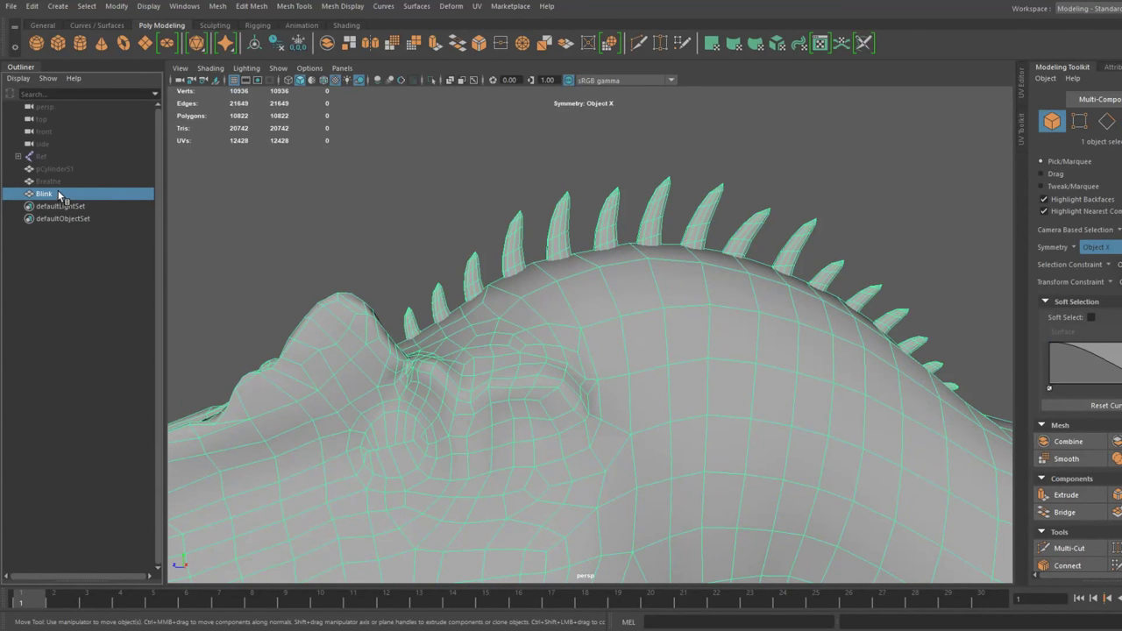
key("ctrl+h")
left_click(52, 180)
key("shift+h")
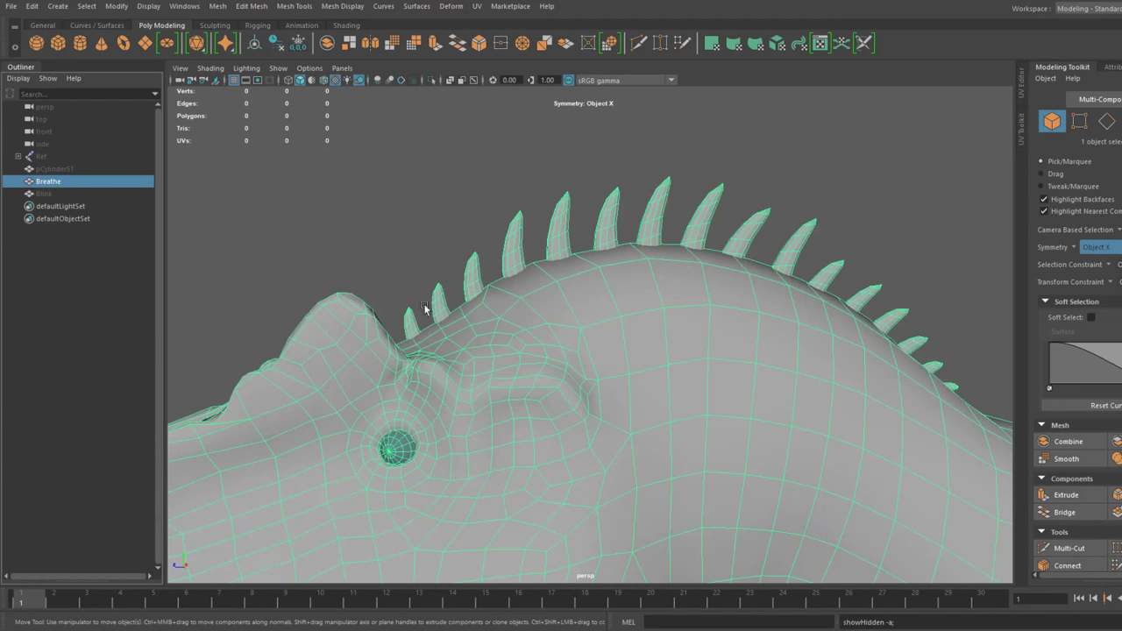
Switch the Breathe mesh to vertex selection, select a vertex on the flank, and turn on Soft Select.
scroll(424, 308, "down", 6)
middle_click_drag(649, 388, 411, 251, "alt")
left_click_drag(548, 305, 613, 340, "alt")
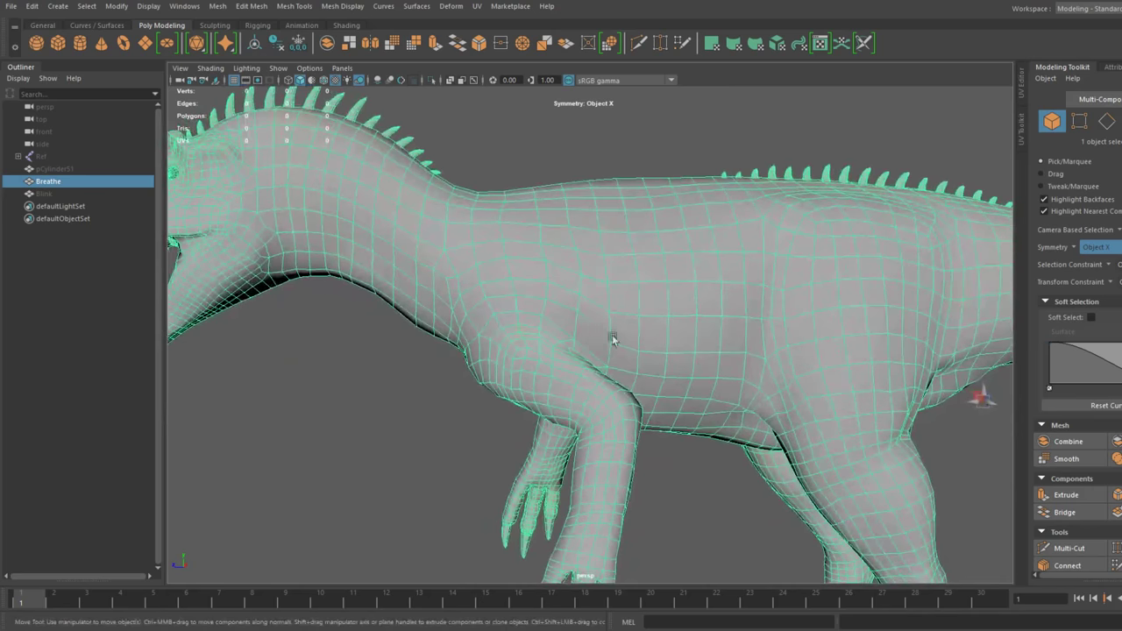
right_click_drag(696, 341, 664, 321)
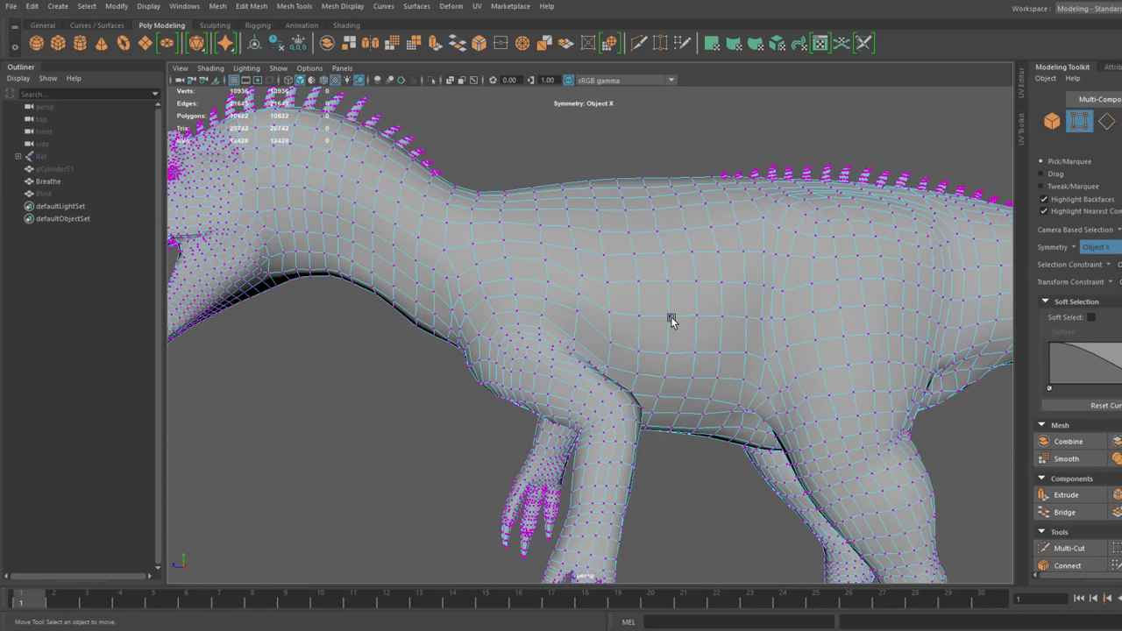
left_click(671, 320)
left_click(1091, 317)
Pull several soft-selected vertices along the lower chest and belly downward, working from behind the front leg toward the rear.
left_click_drag(781, 359, 419, 358, "alt")
left_click(555, 321)
left_click(580, 429)
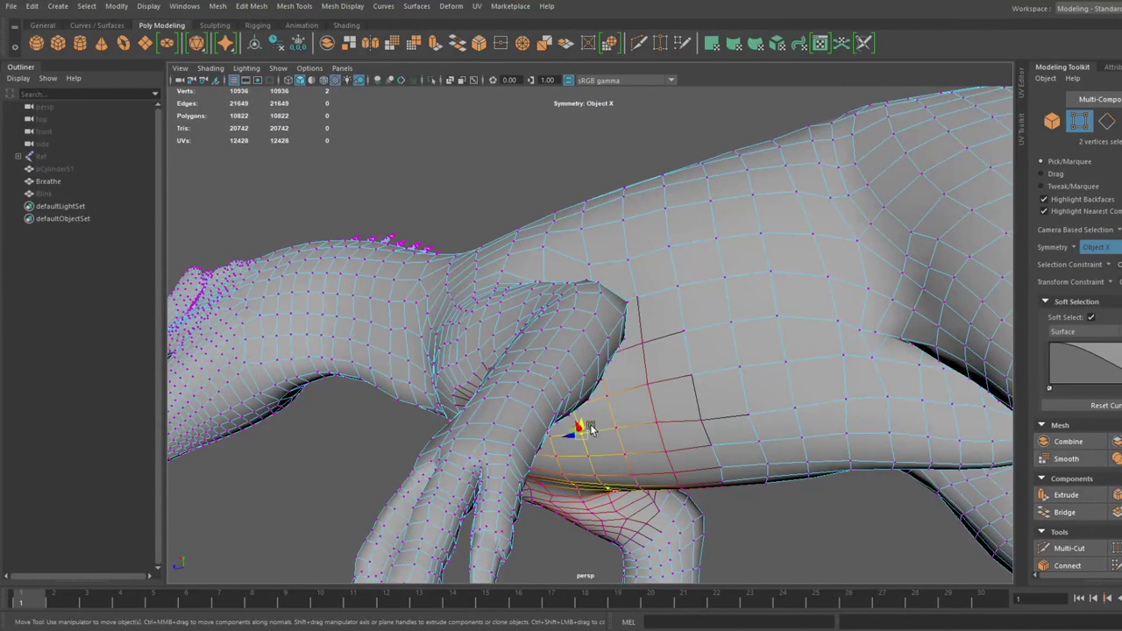
left_click_drag(580, 429, 585, 442, "alt")
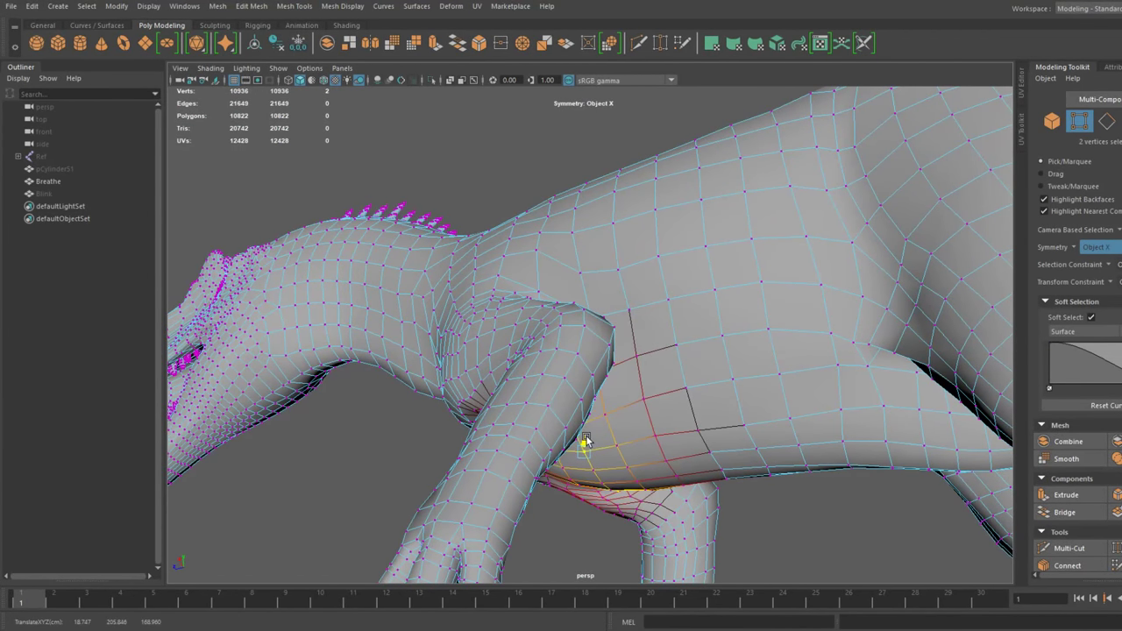
left_click(657, 432)
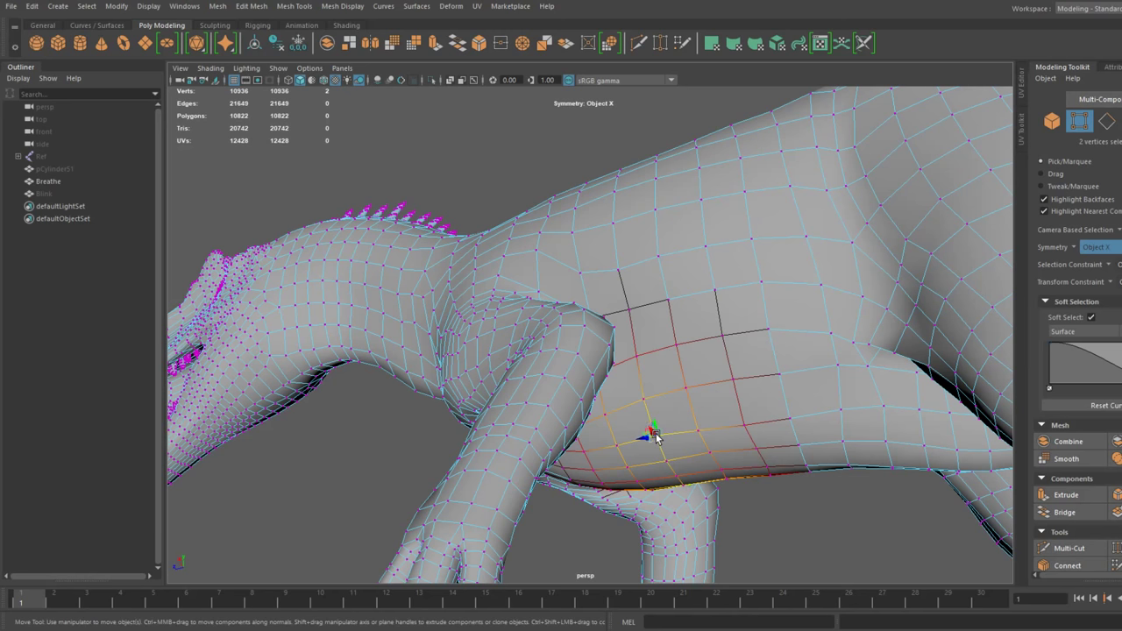
left_click_drag(653, 424, 655, 440)
left_click(747, 426)
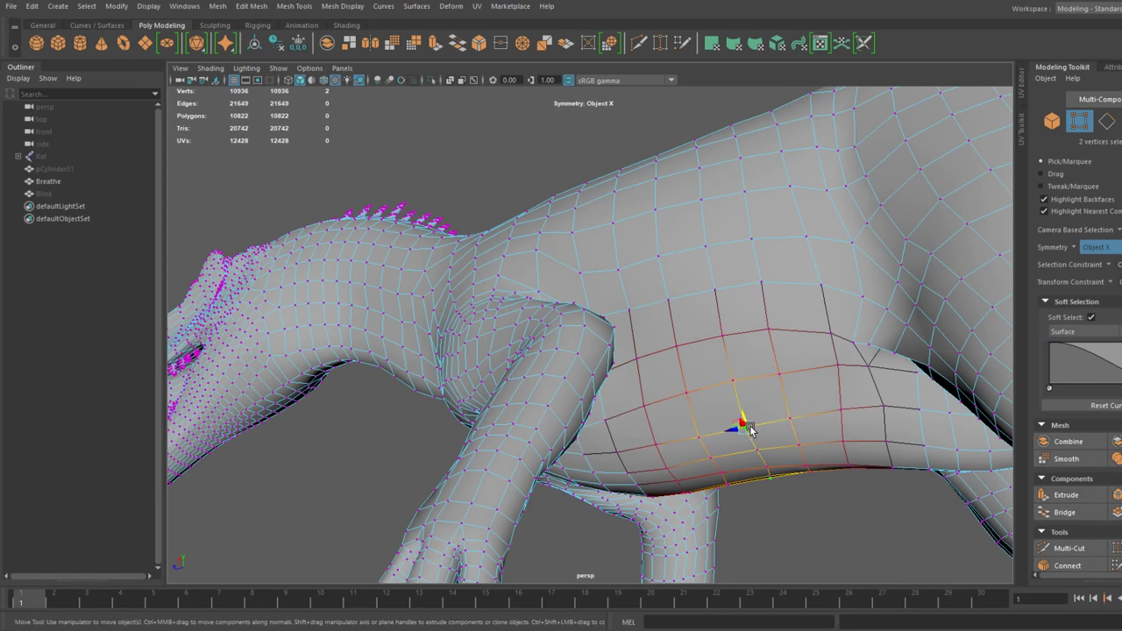
left_click_drag(744, 412, 747, 422)
Enlarge the soft selection falloff around the belly vertices so it reaches up the flank.
left_click_drag(726, 383, 741, 366, "alt")
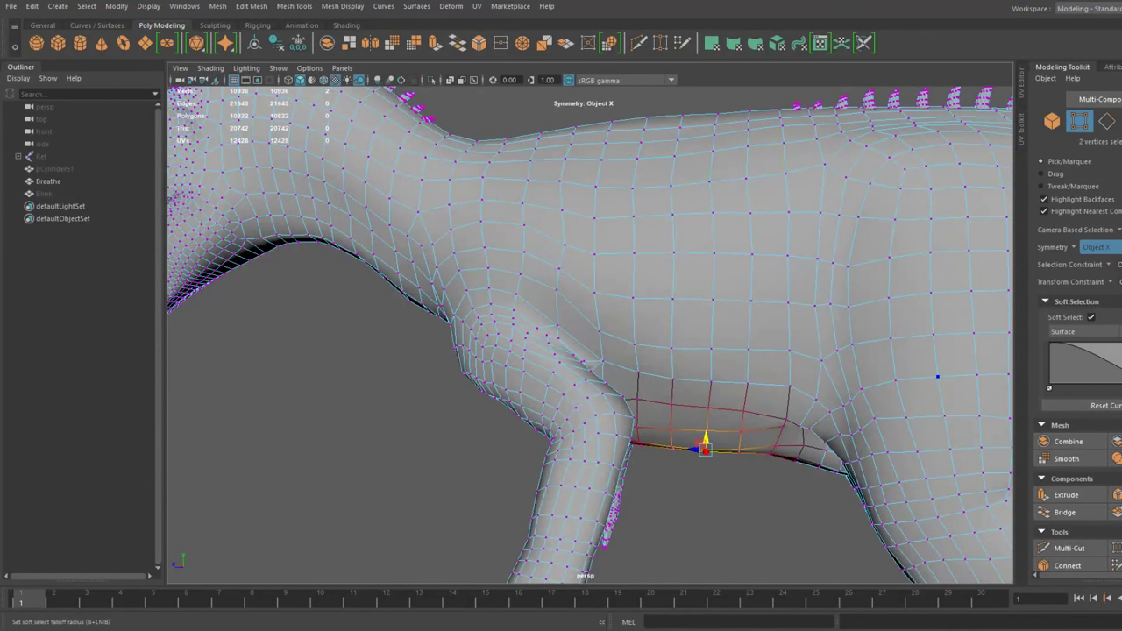
left_click_drag(706, 421, 745, 421)
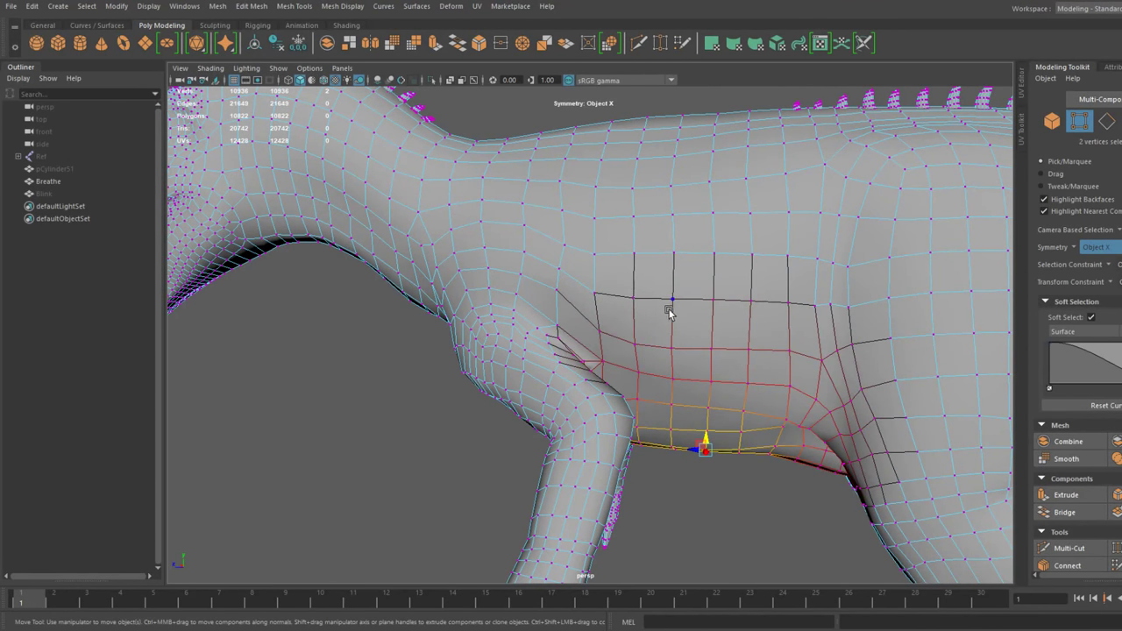
left_click_drag(672, 313, 473, 428, "alt")
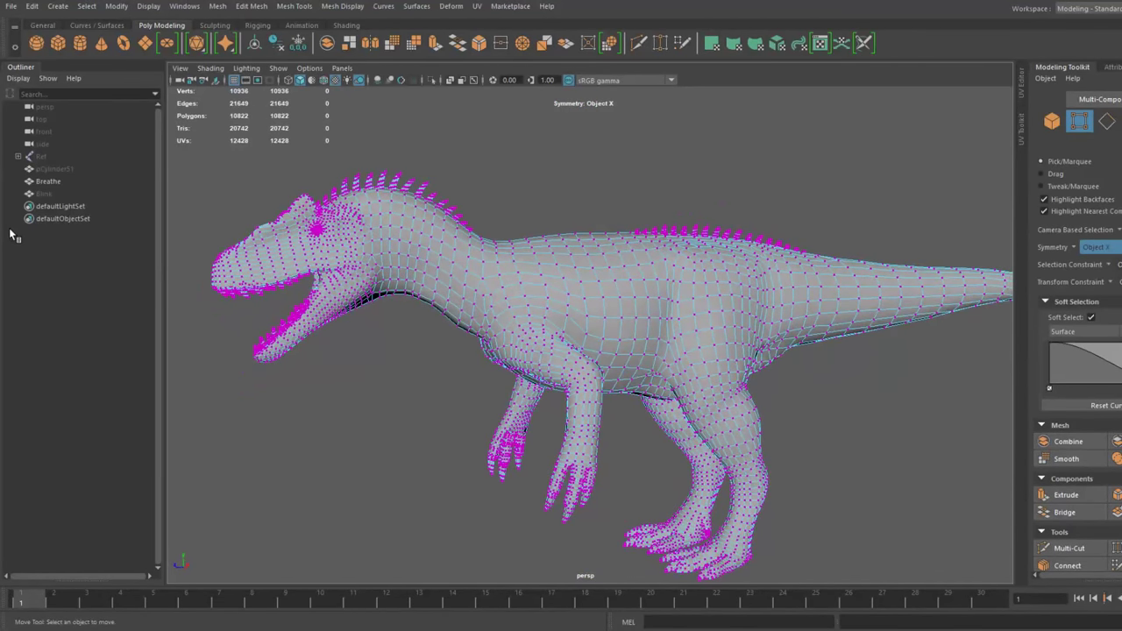
Show all the hidden meshes and create a blend shape on pCylinder51 from the Breathe mesh.
left_click(48, 193)
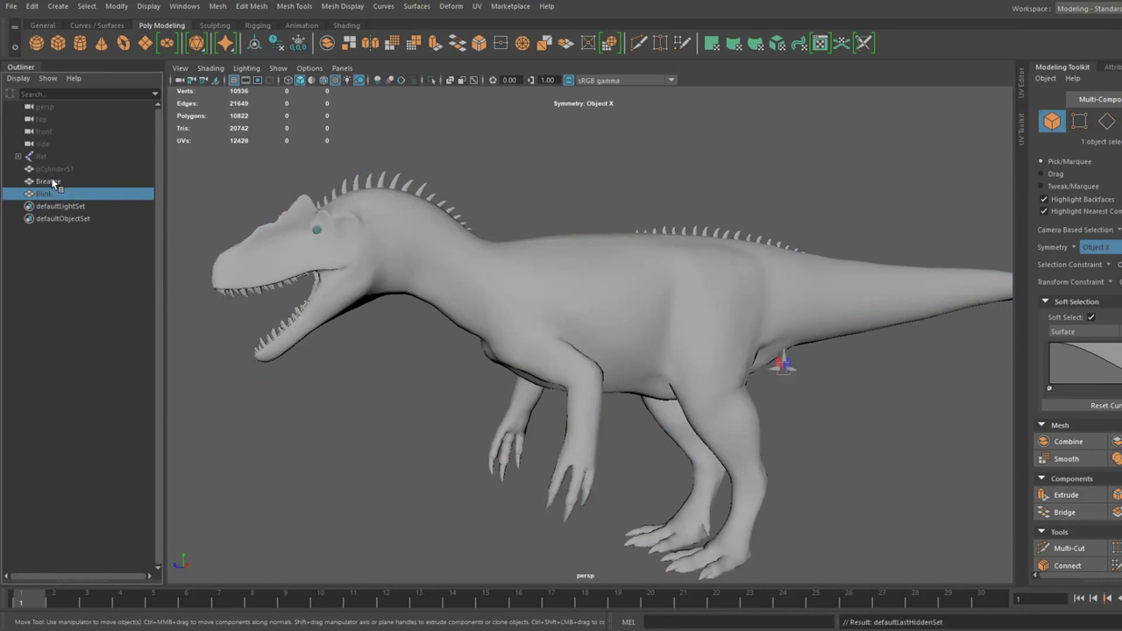
key("ctrl+shift+h")
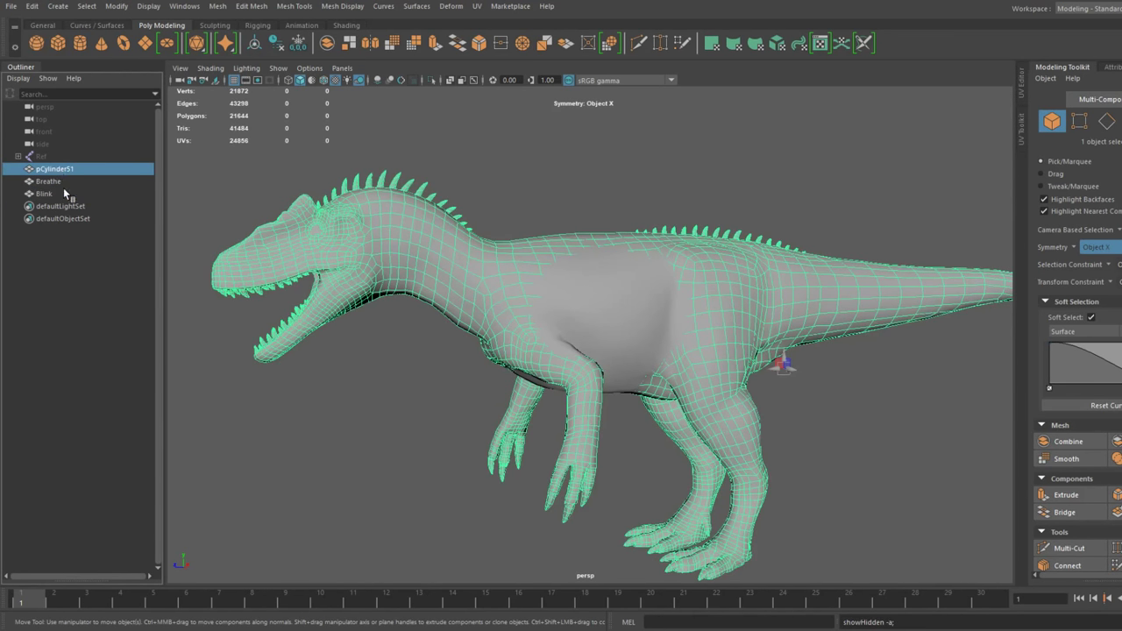
left_click(51, 181, "ctrl")
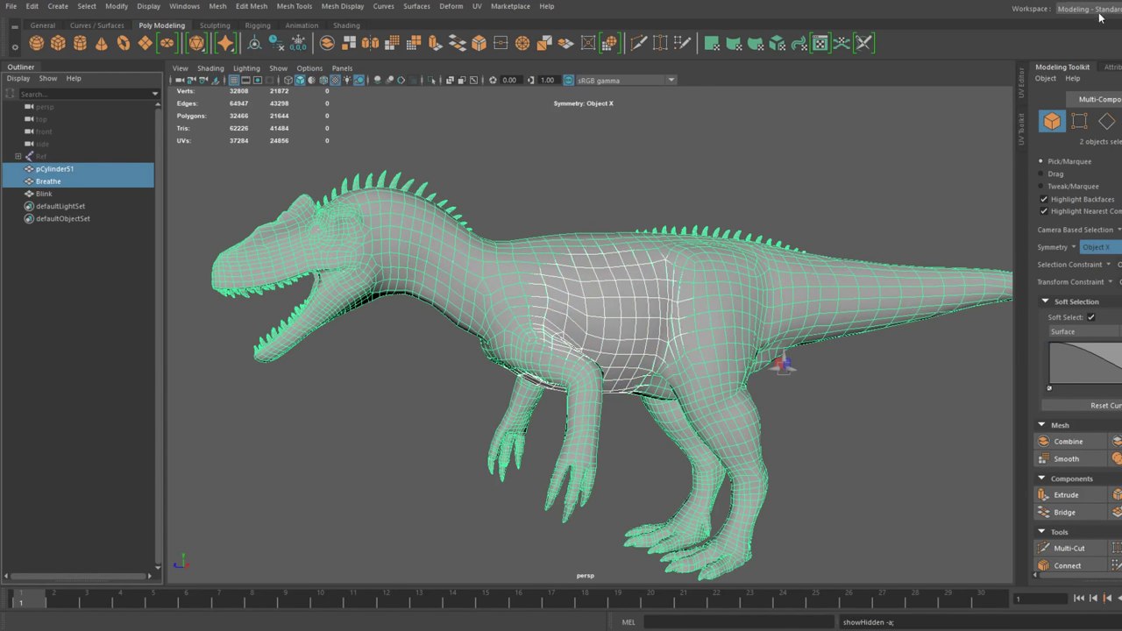
left_click(1070, 95)
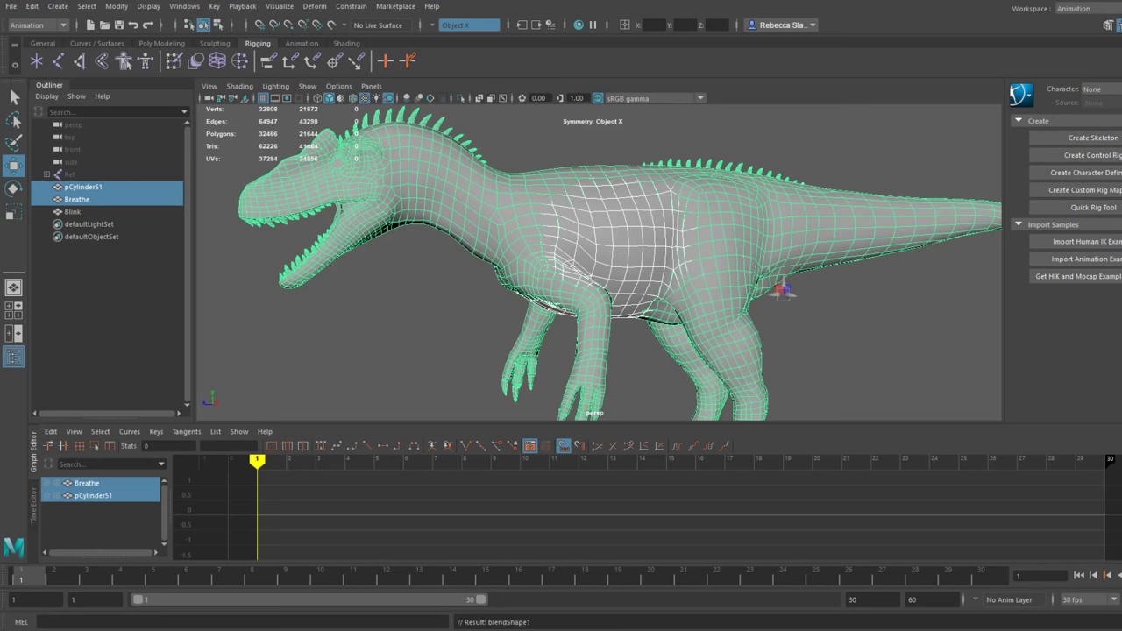
Create a second blend shape on pCylinder51 from the Blink mesh.
left_click(73, 211)
left_click(109, 187, "ctrl")
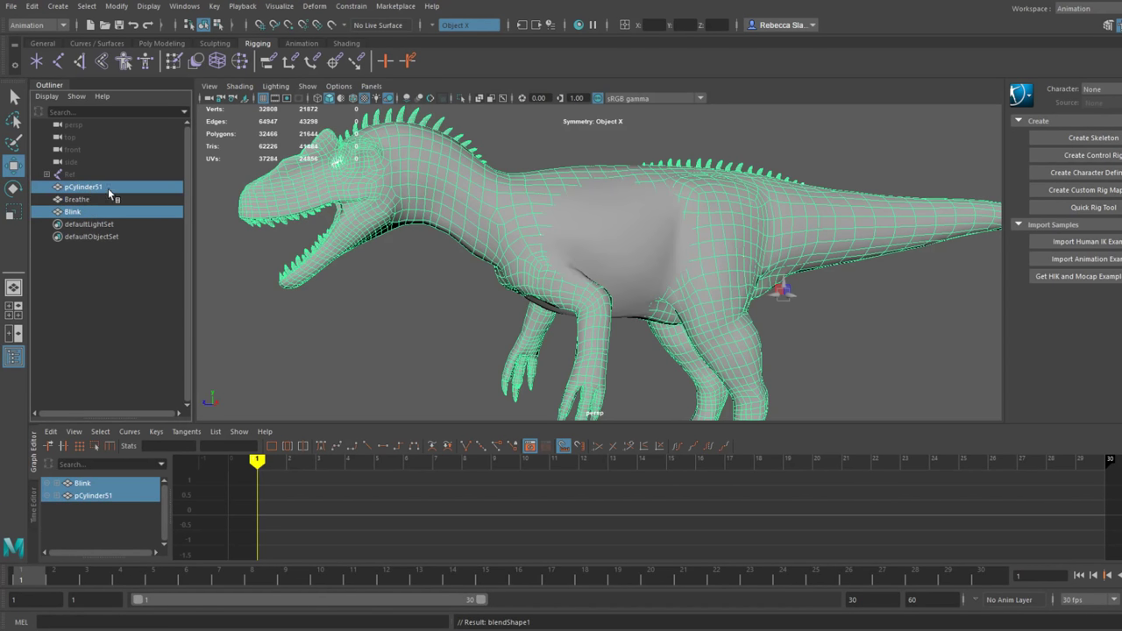
key("g")
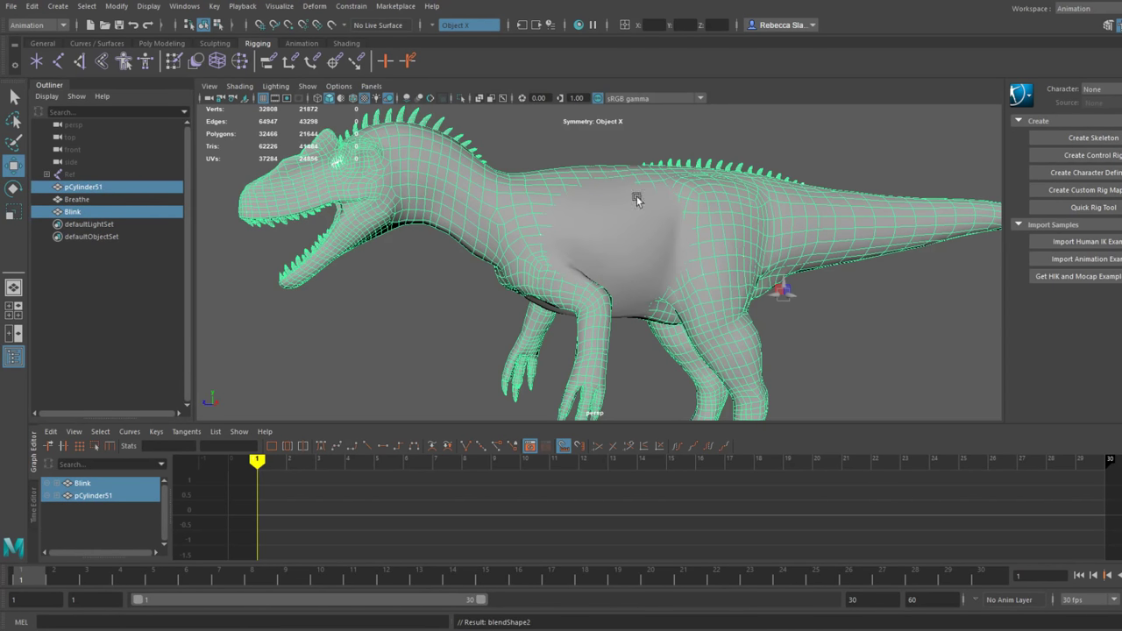
Unhide the Ref skeleton and select it together with pCylinder51.
left_click(83, 186)
left_click(82, 175, "ctrl")
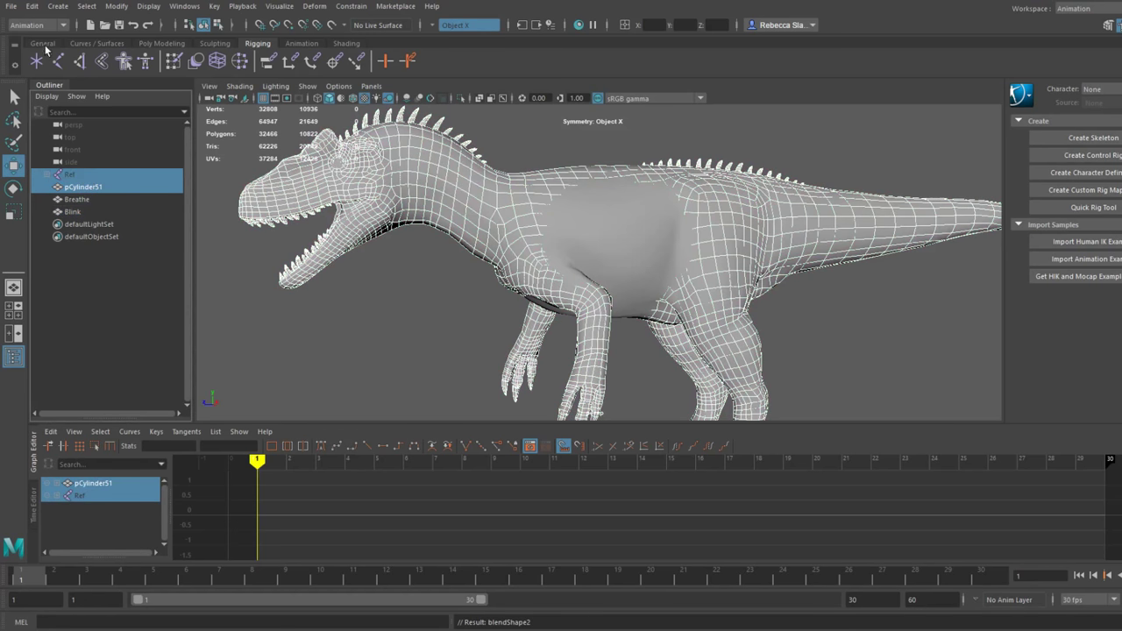
left_click(80, 174)
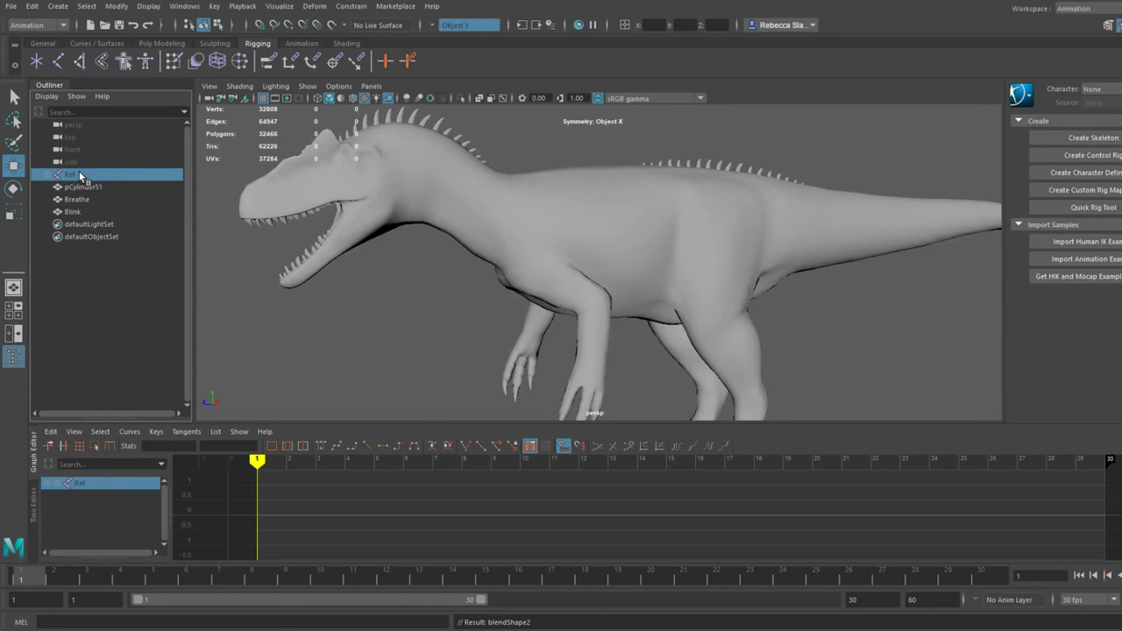
key("shift+h")
left_click(91, 188, "ctrl")
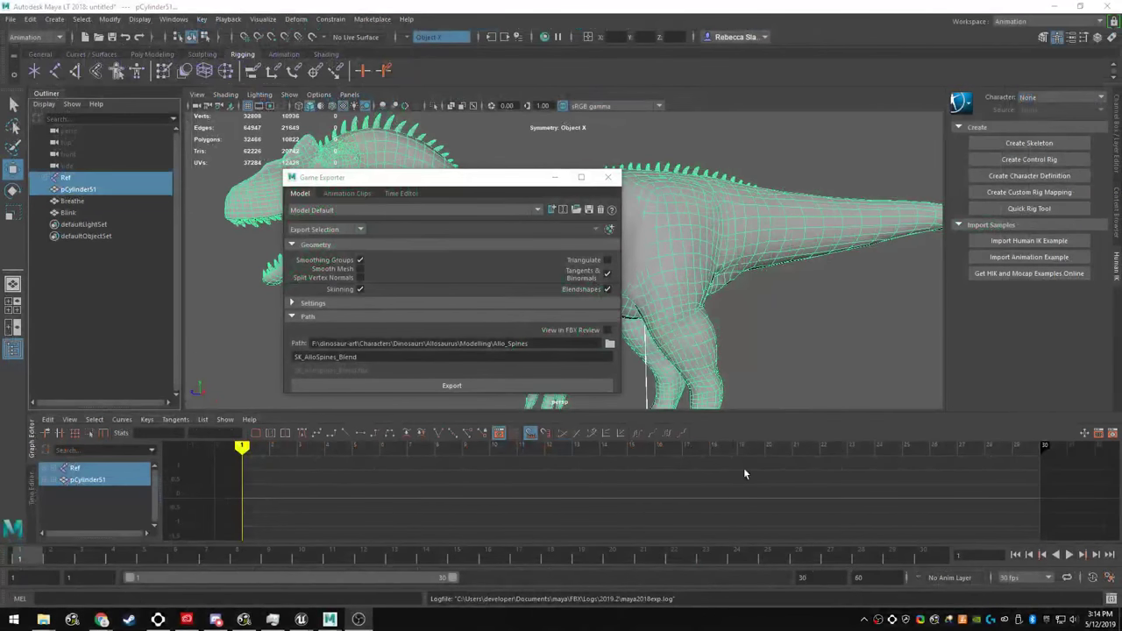
Switch to Unreal Editor and bring the SK_AlloSpines_Blend FBX into the Allosaurus content folder.
mouse_move(307, 623)
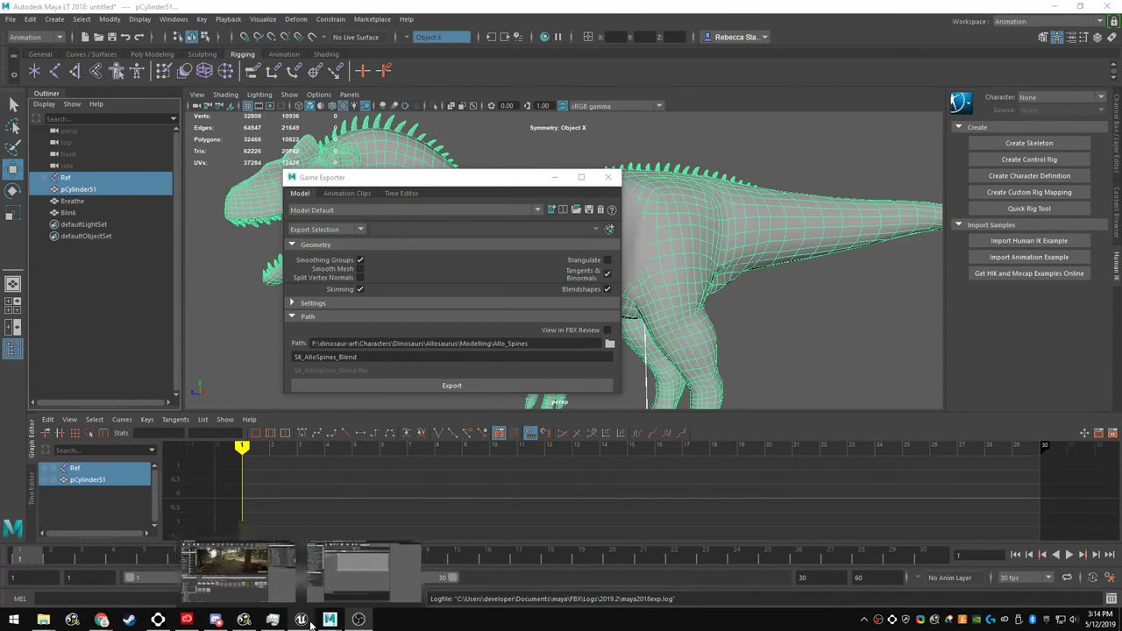
left_click(261, 582)
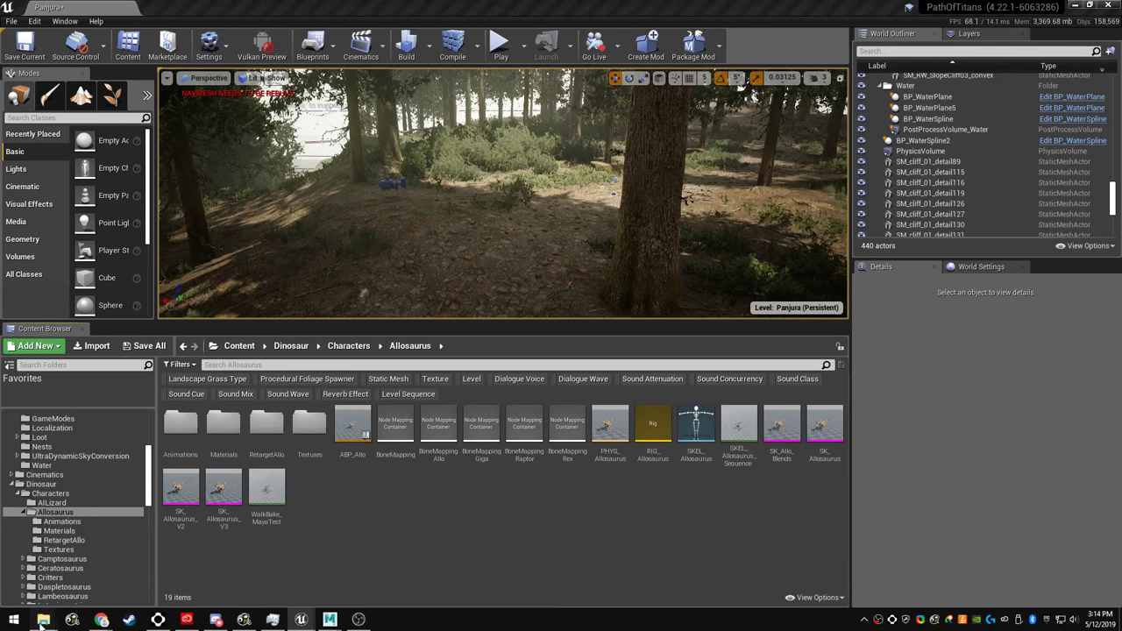
mouse_move(43, 619)
mouse_move(125, 579)
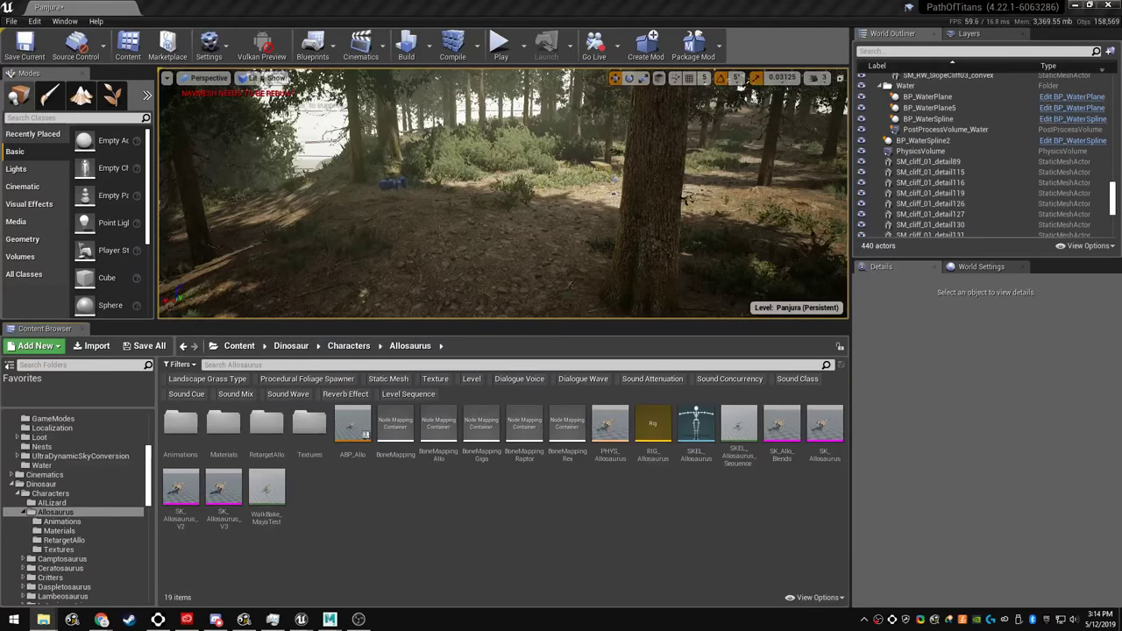
left_click_drag(698, 437, 533, 505)
mouse_move(102, 619)
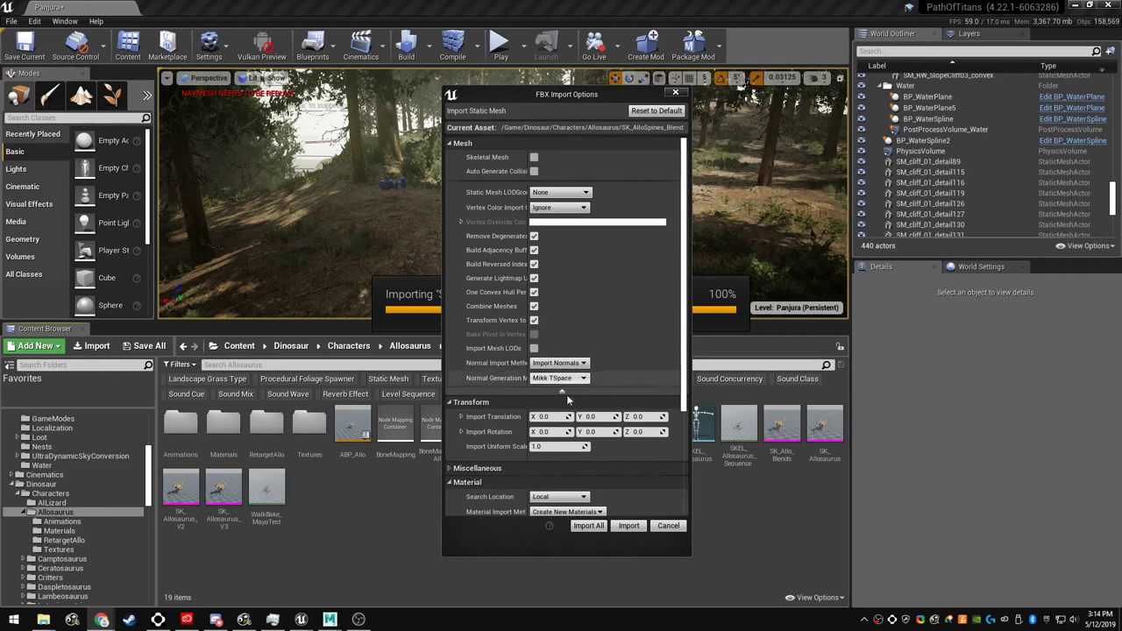
Set the import uniform scale to 0.75 and enable the Skeletal Mesh import option.
left_click(547, 447)
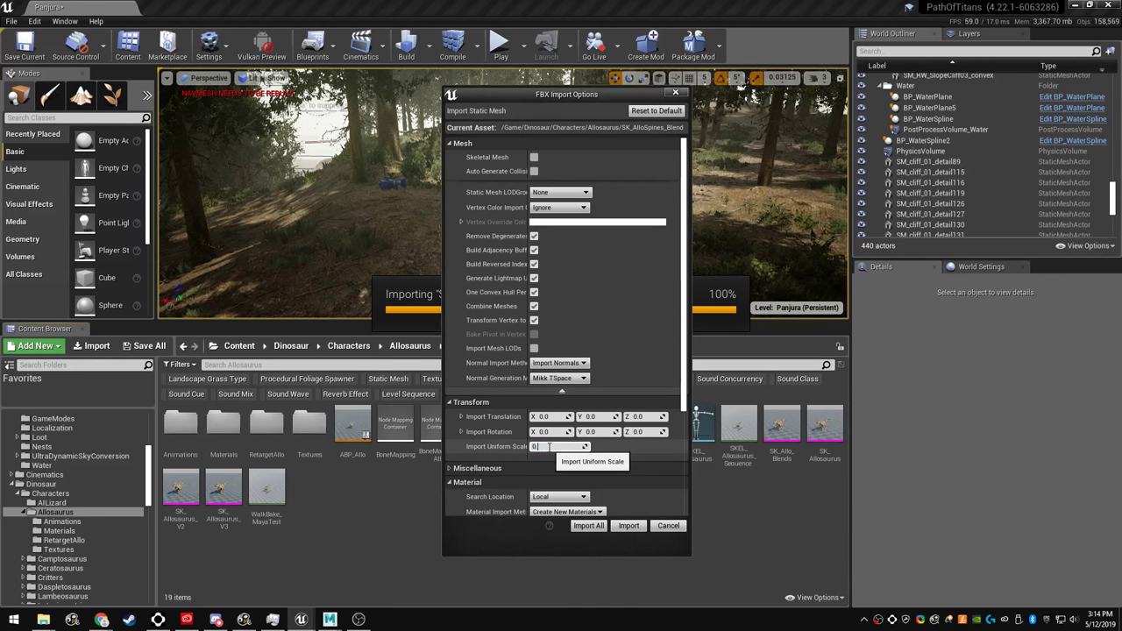
type("0.75")
key("Return")
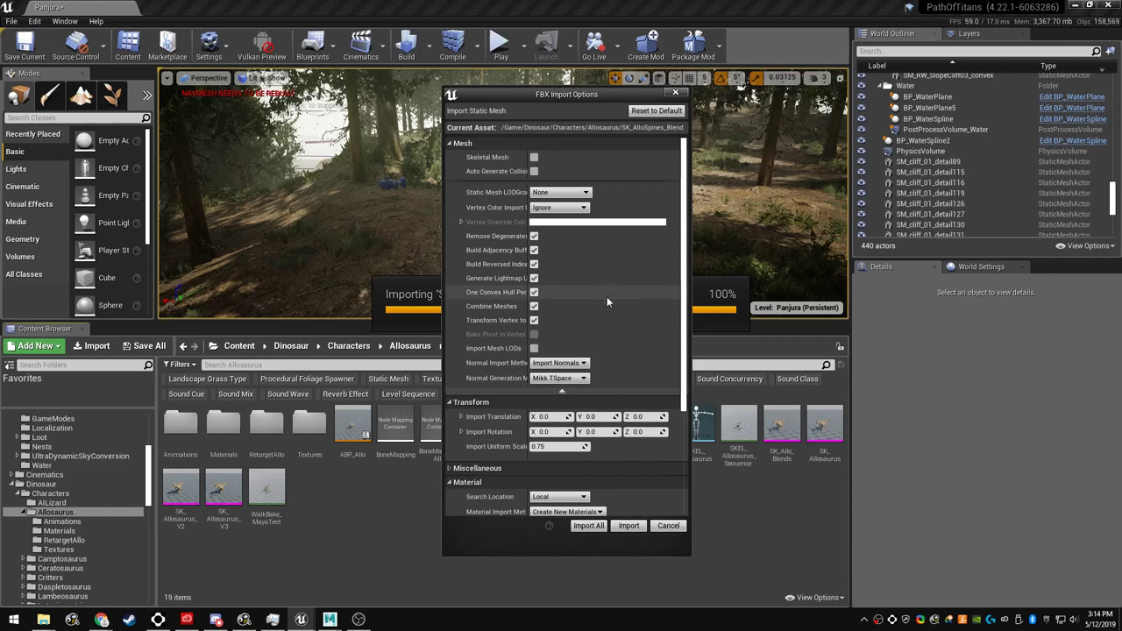
scroll(614, 210, "down", 1)
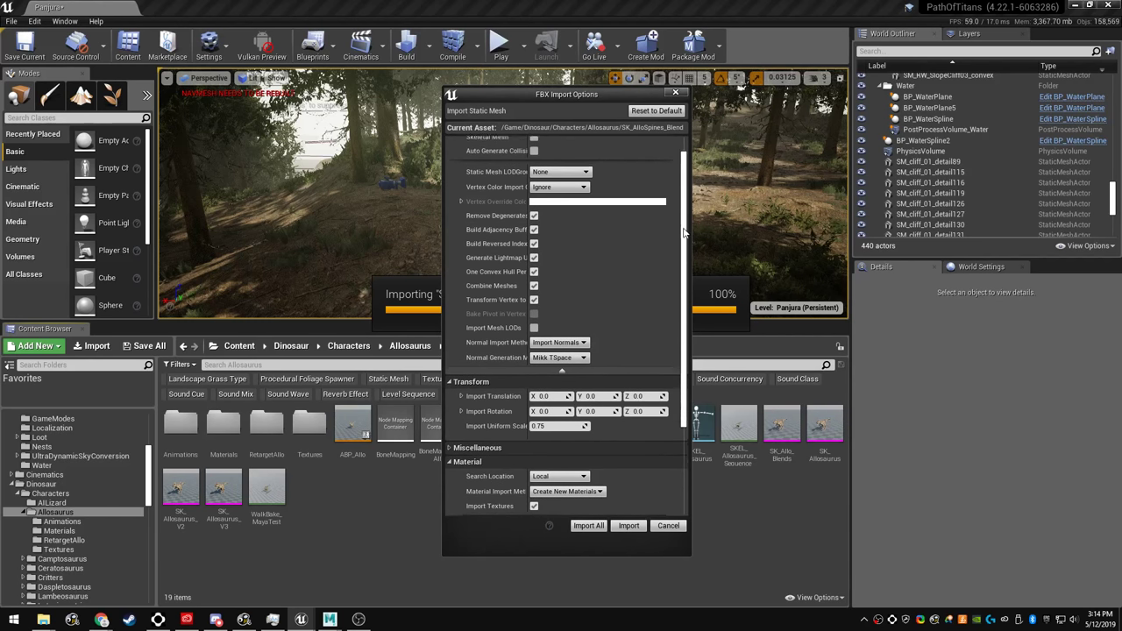
scroll(579, 175, "up", 1)
left_click(534, 156)
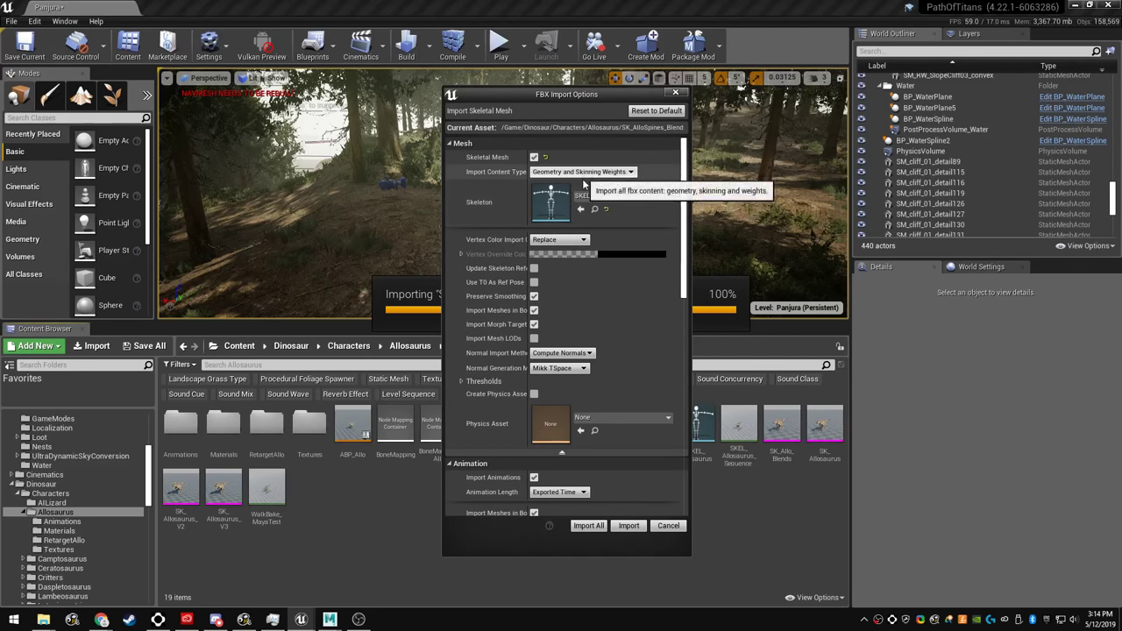
Review the FBX options, try to import the skeletal mesh, cancel regenerating the skeleton, and close the message log.
scroll(614, 436, "down", 3)
scroll(613, 436, "down", 10)
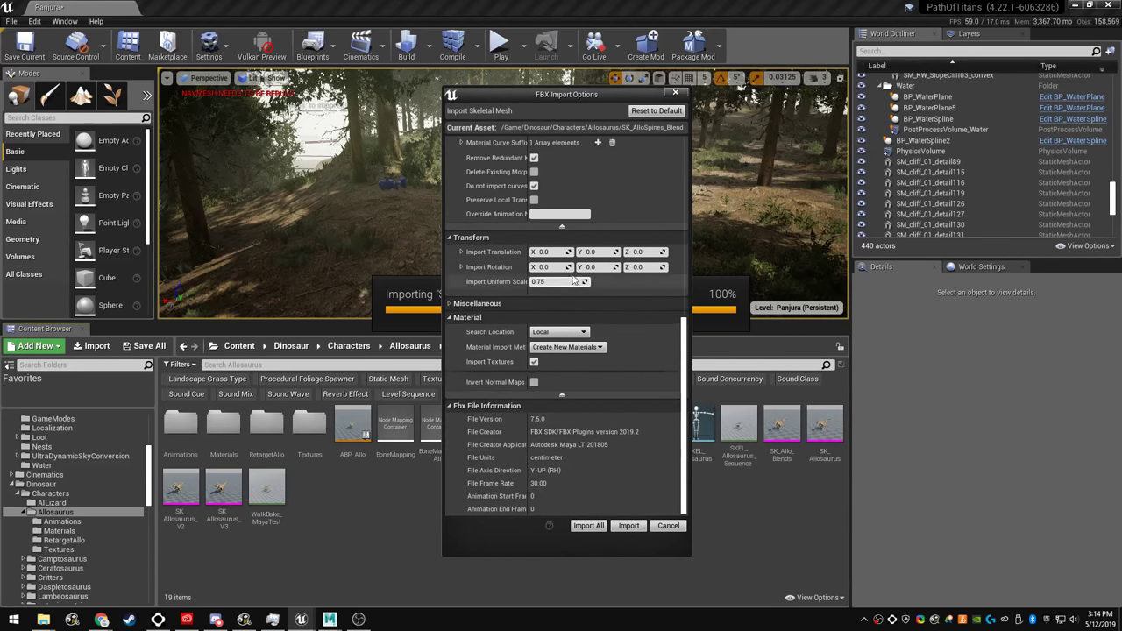
scroll(597, 421, "up", 10)
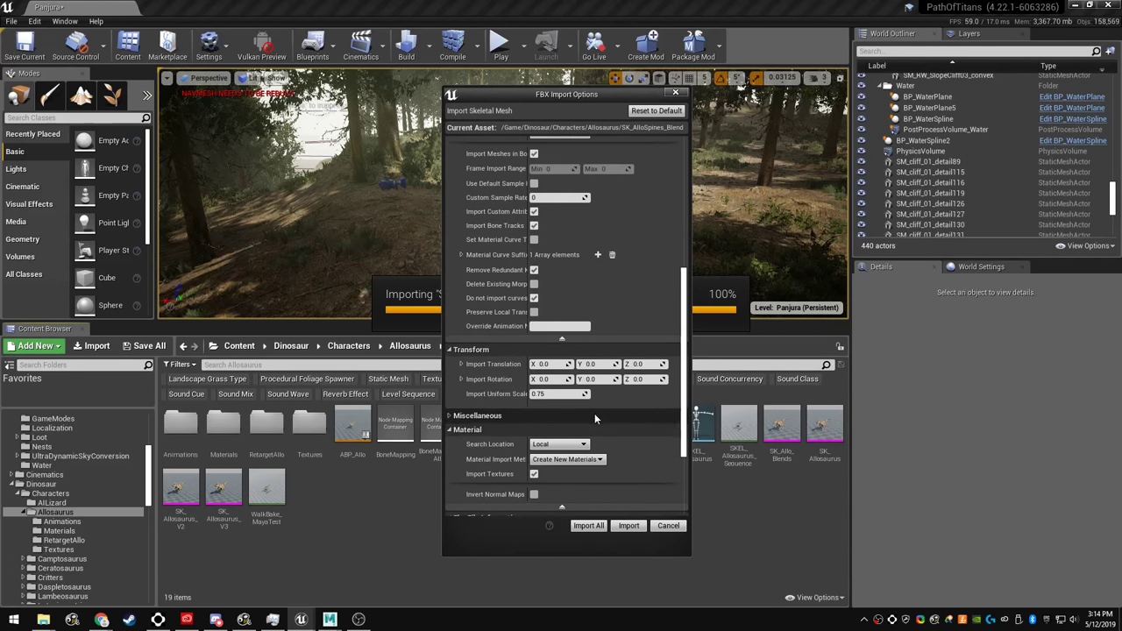
scroll(586, 427, "up", 5)
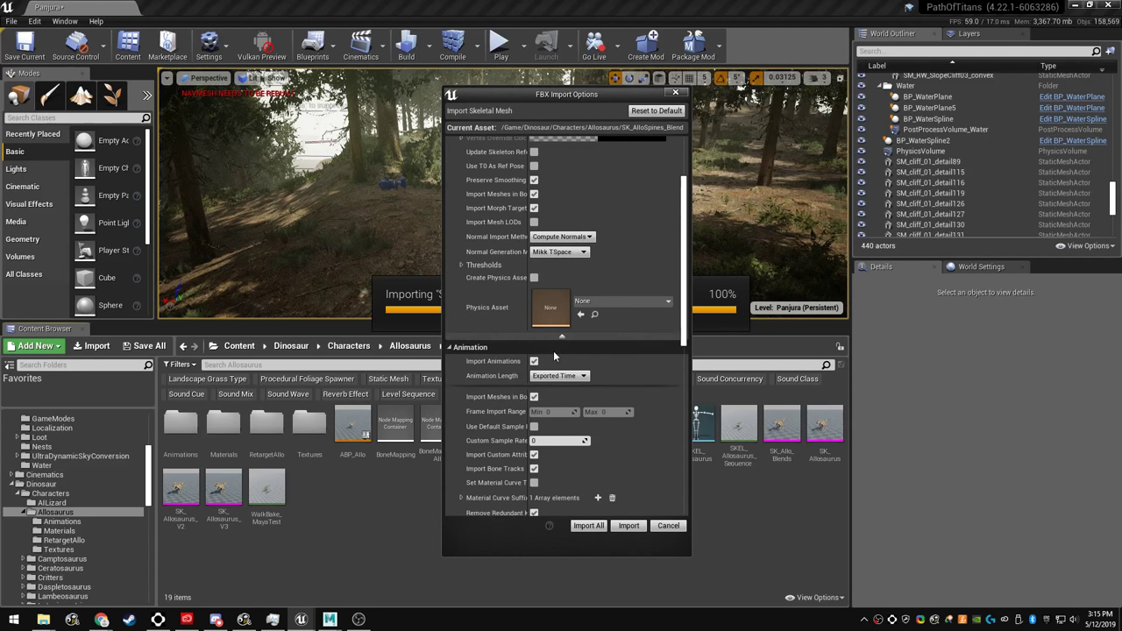
scroll(553, 351, "down", 5)
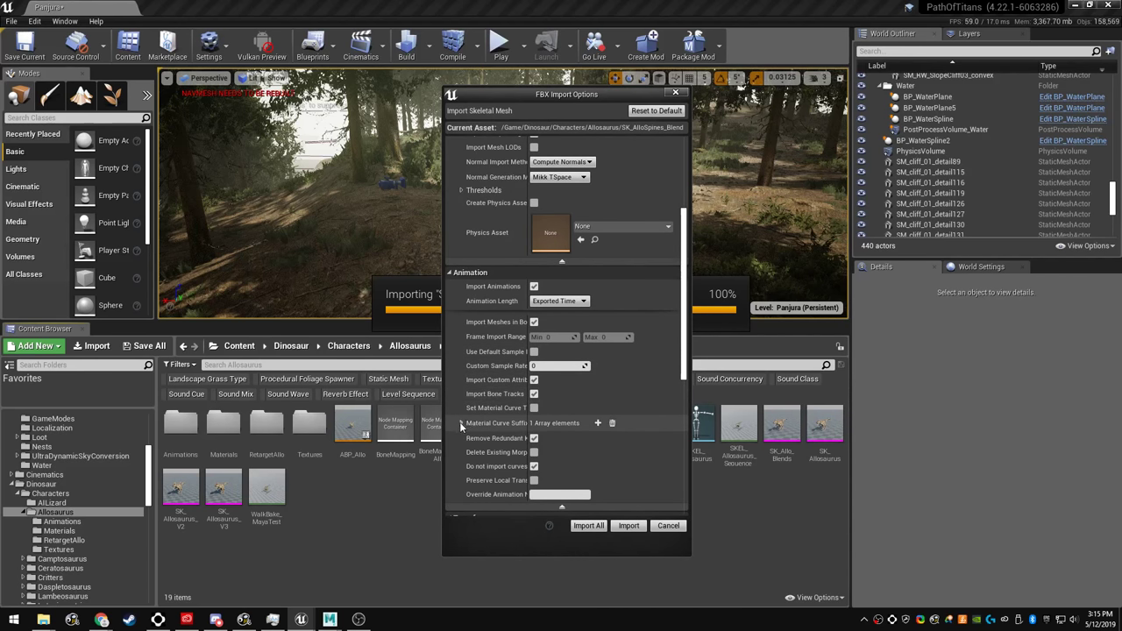
scroll(546, 421, "down", 7)
scroll(552, 430, "down", 1)
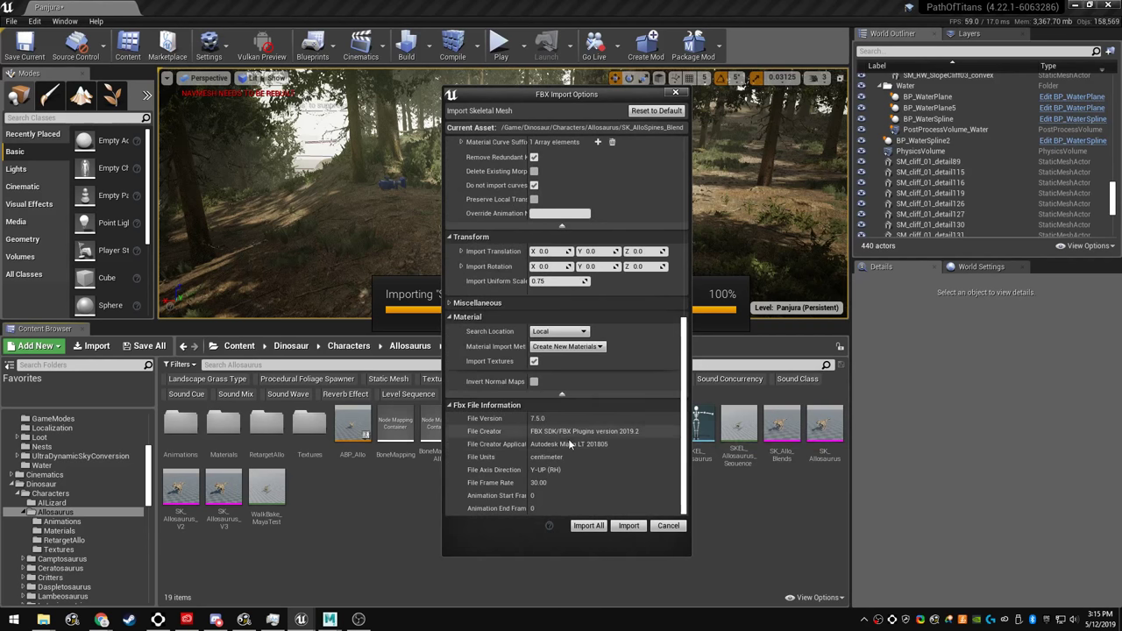
left_click(628, 526)
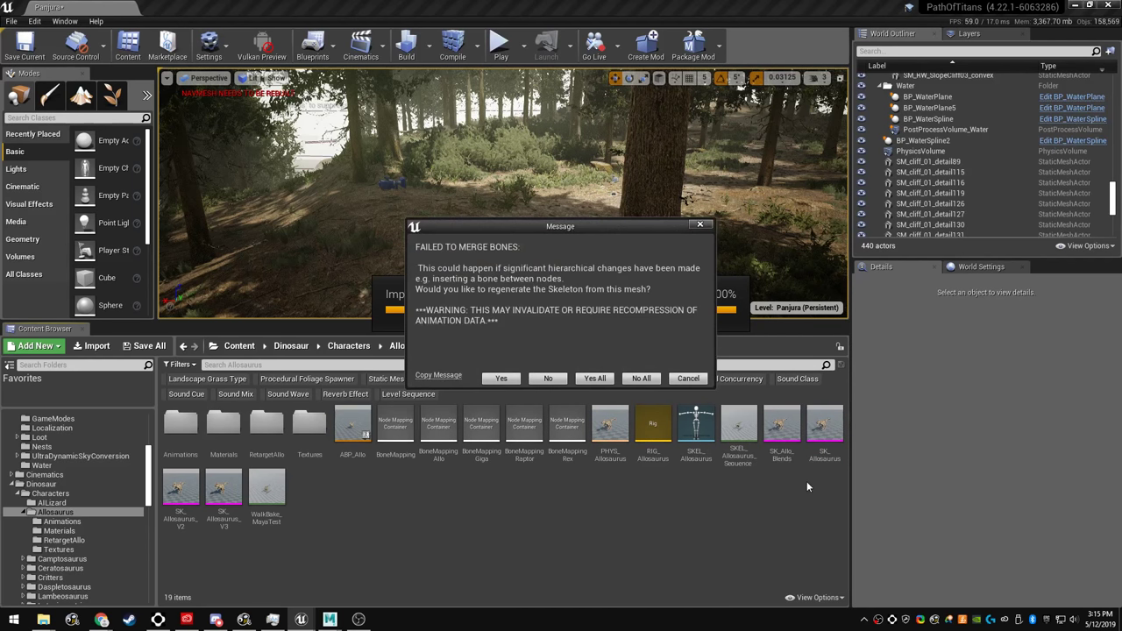
left_click(688, 378)
left_click(697, 360)
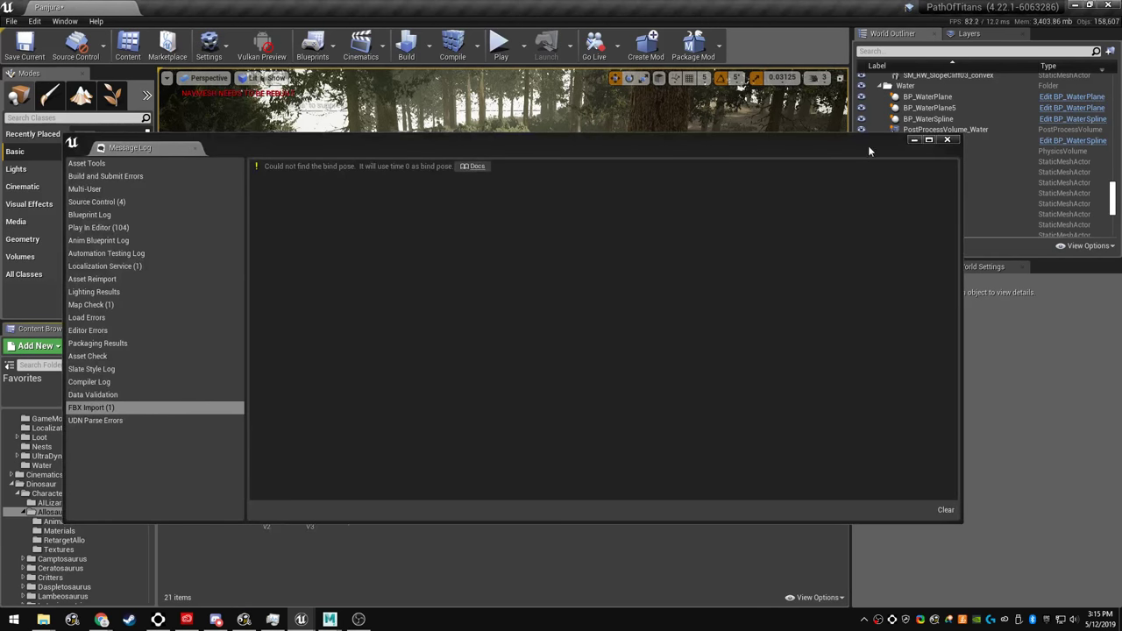
left_click(945, 139)
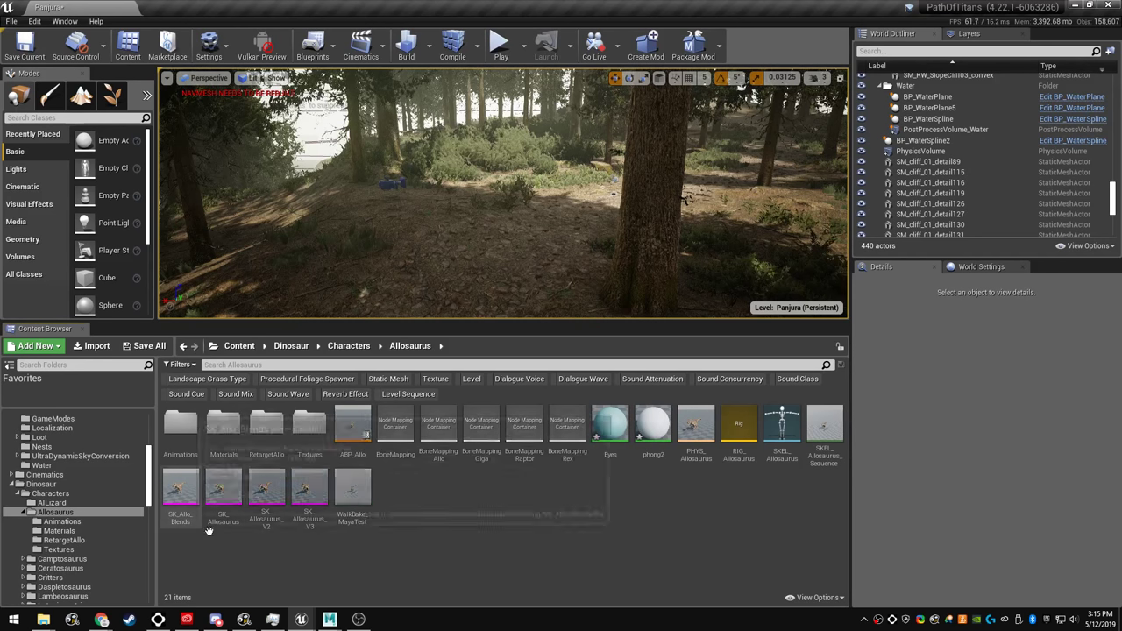
Switch back to the Allosaurus scene in Maya.
mouse_move(331, 623)
left_click(394, 566)
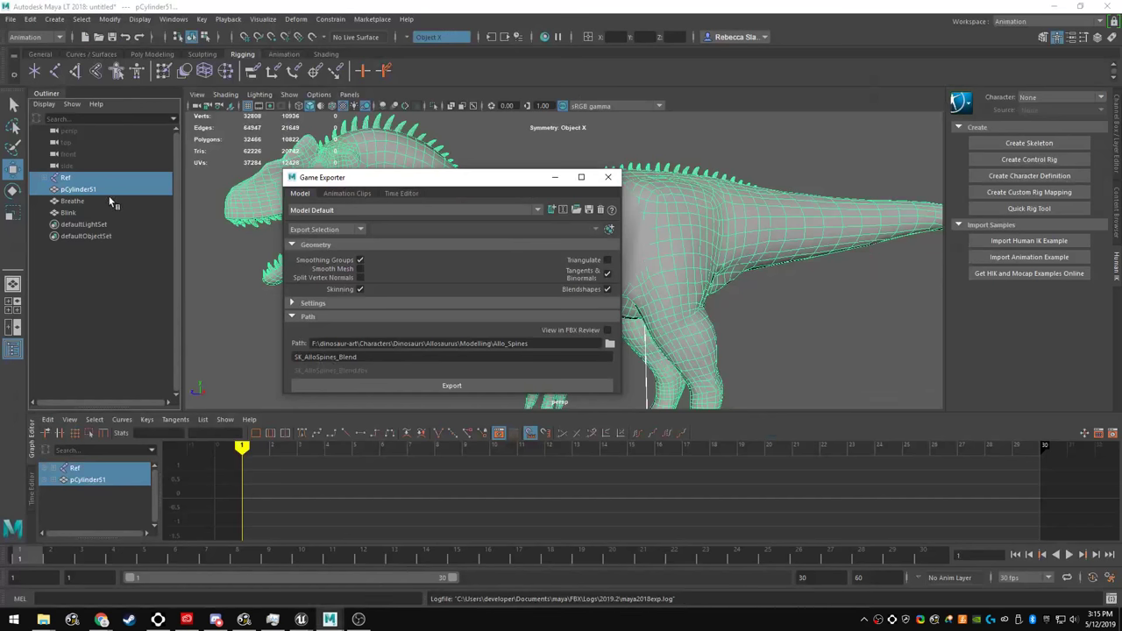